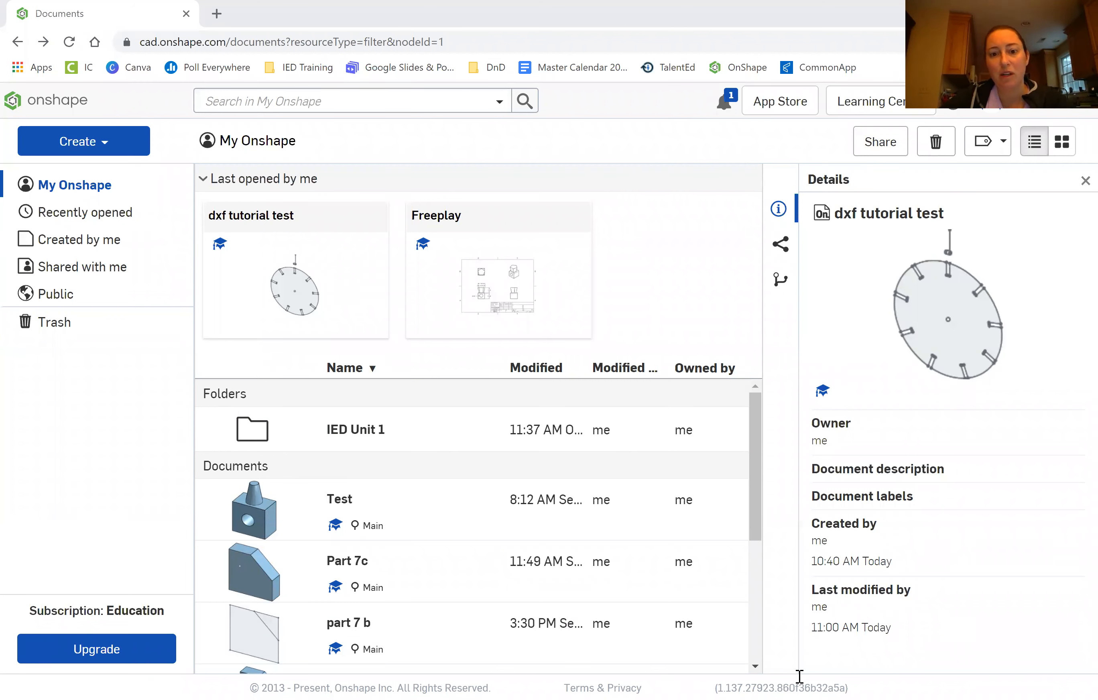
# - Create a new document named "dxf example"
pyautogui.click(99, 141)
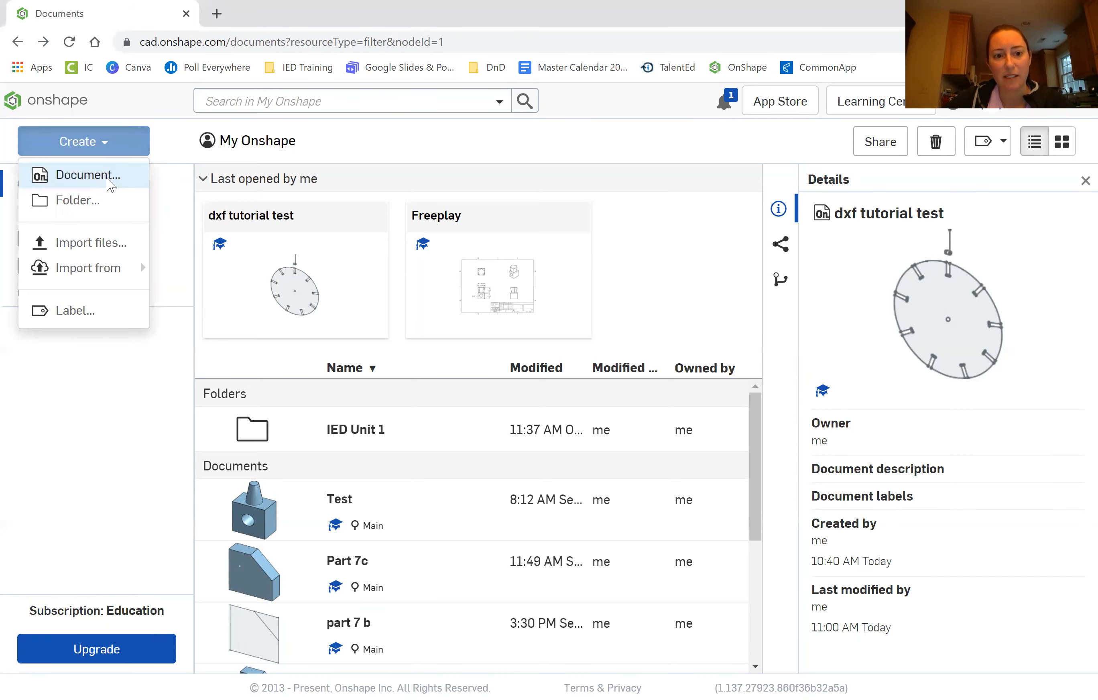
pyautogui.click(106, 184)
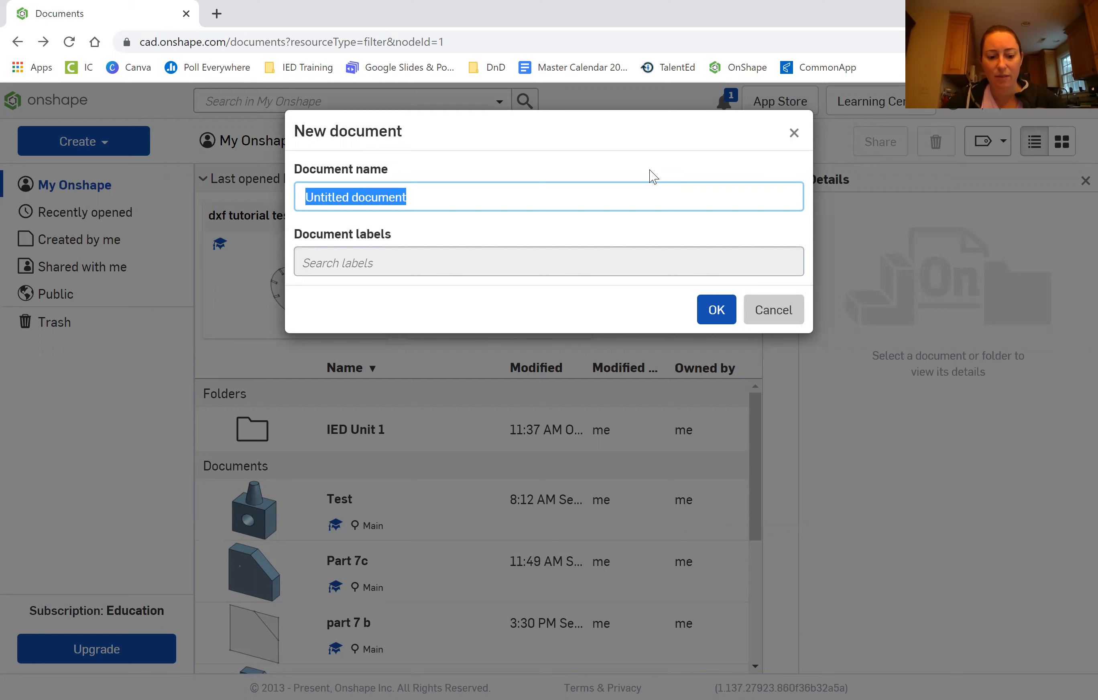
pyautogui.write('dxf')
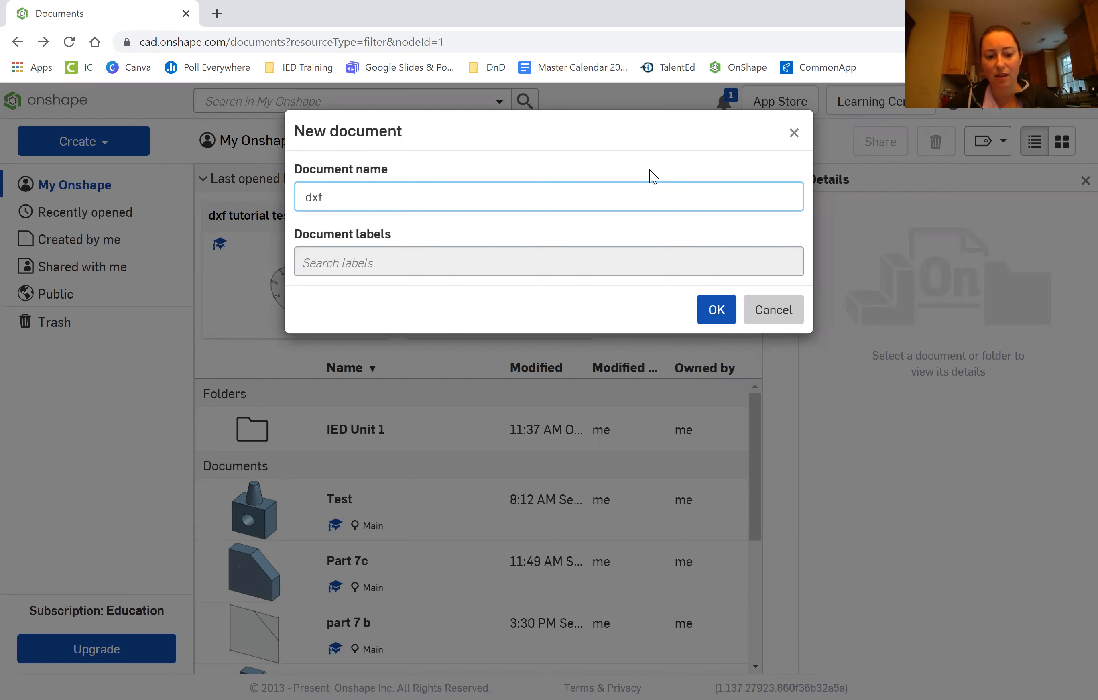
pyautogui.write(' example')
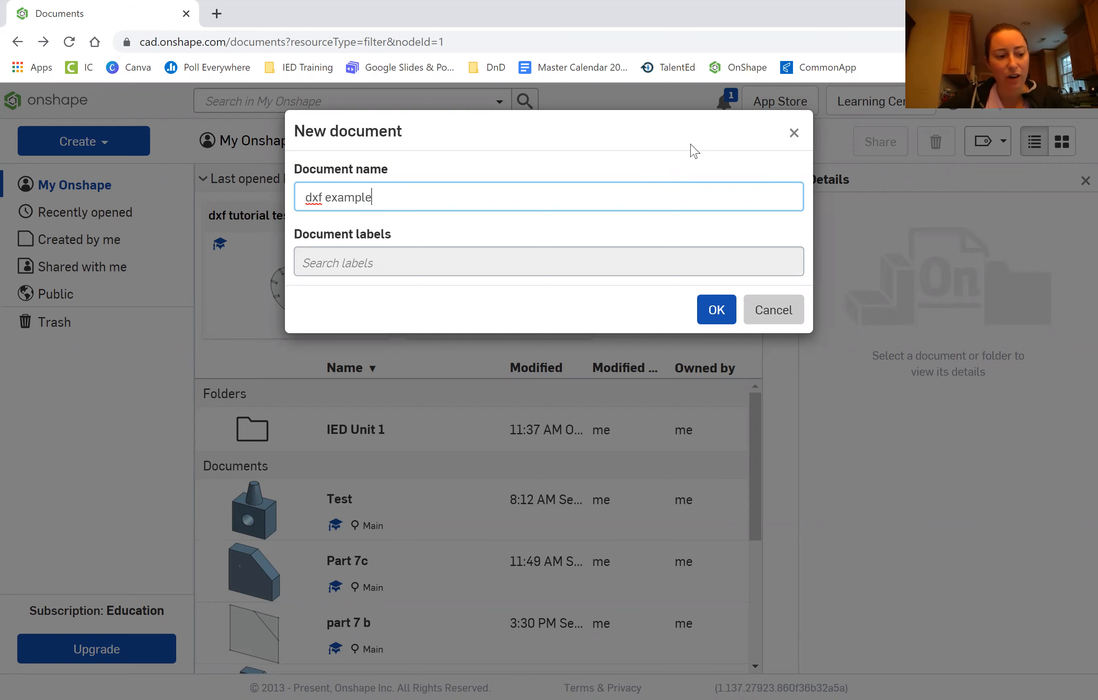
pyautogui.click(727, 313)
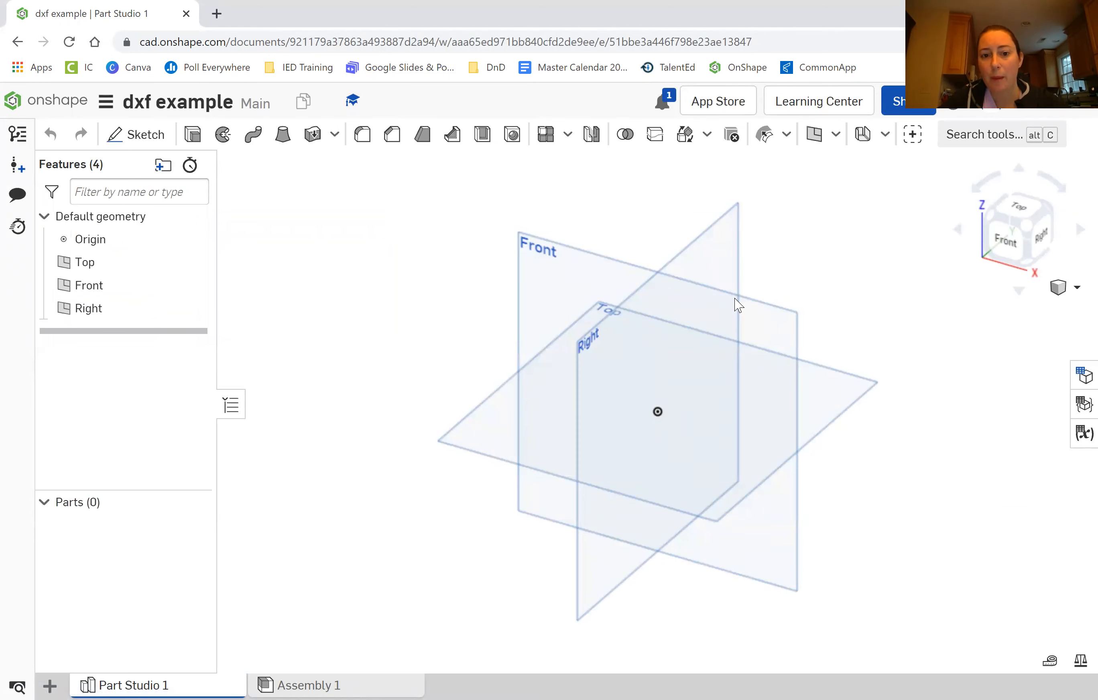
# - Start a new sketch on the Front plane, with the view facing that plane straight on
pyautogui.click(535, 266)
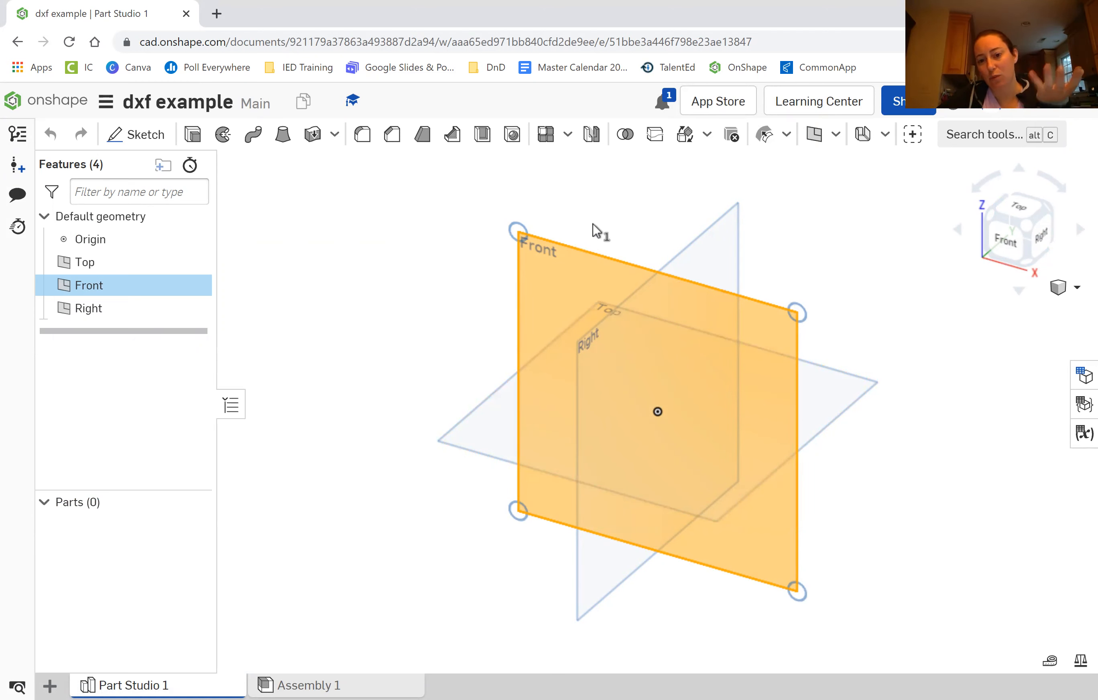
pyautogui.click(1012, 238)
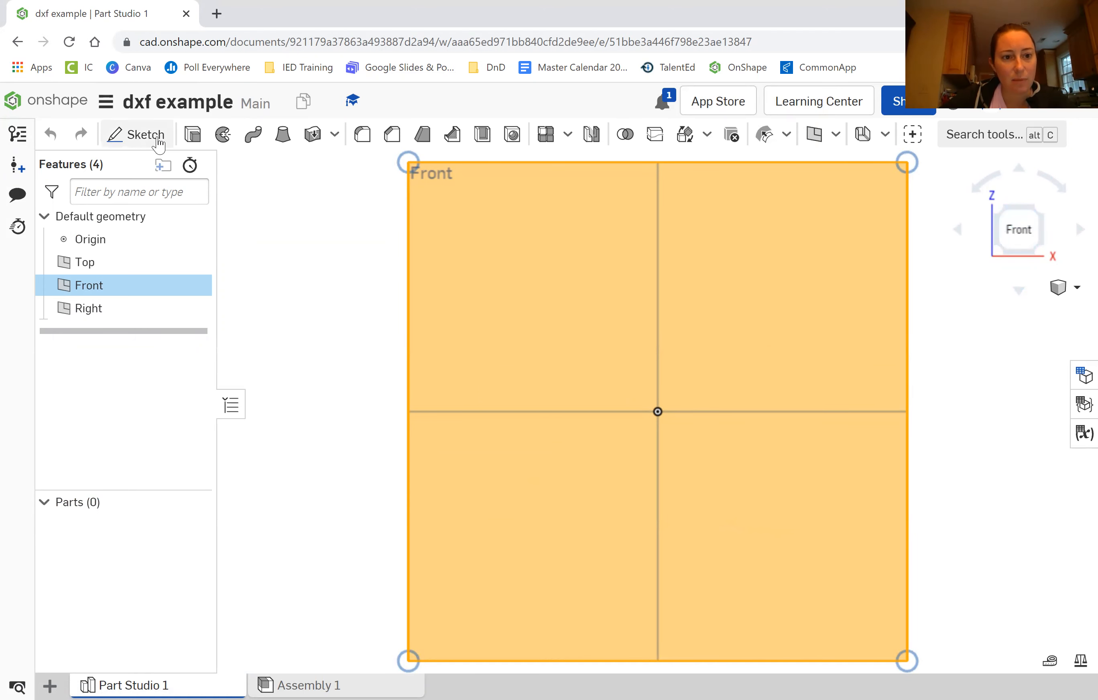
pyautogui.click(136, 134)
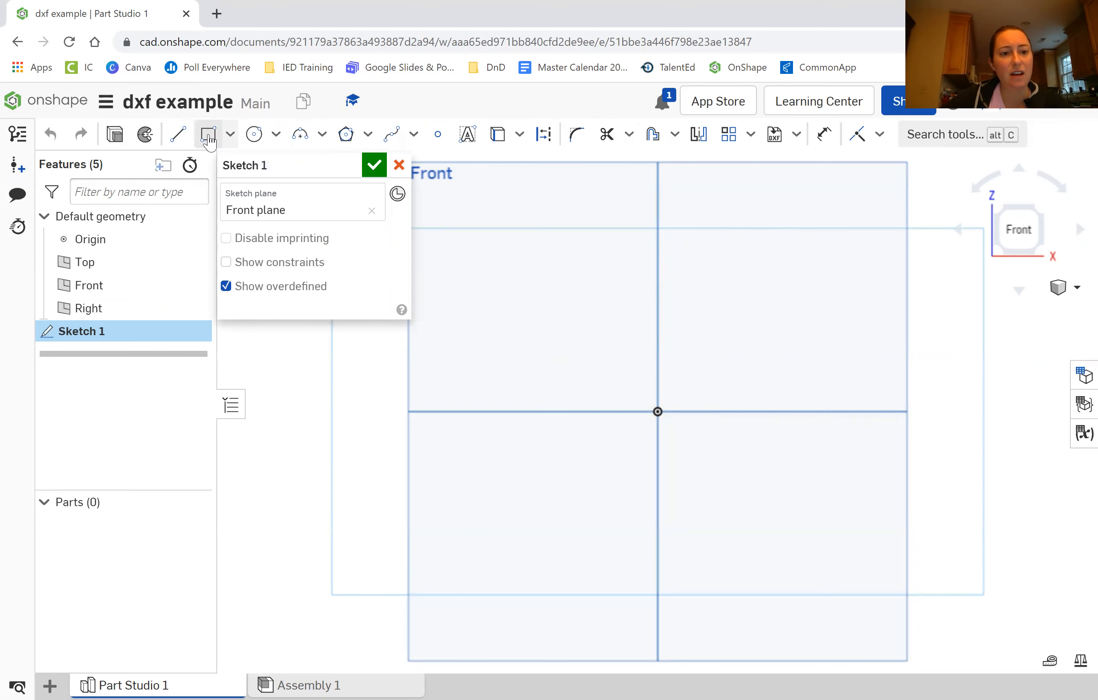
pyautogui.click(231, 137)
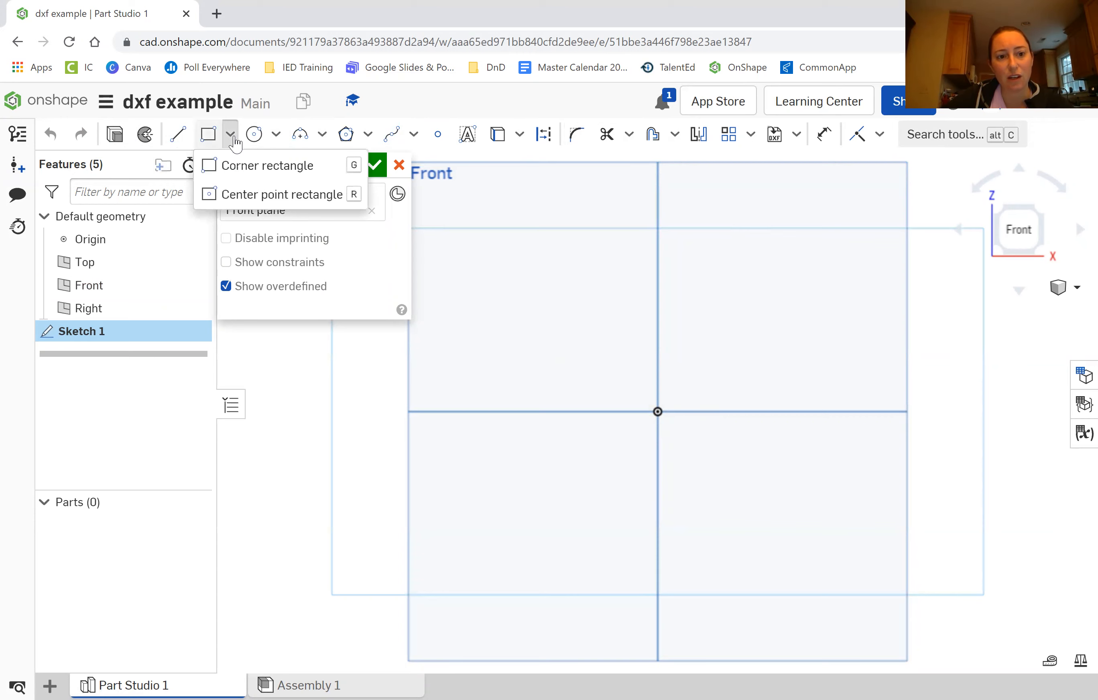
pyautogui.click(276, 135)
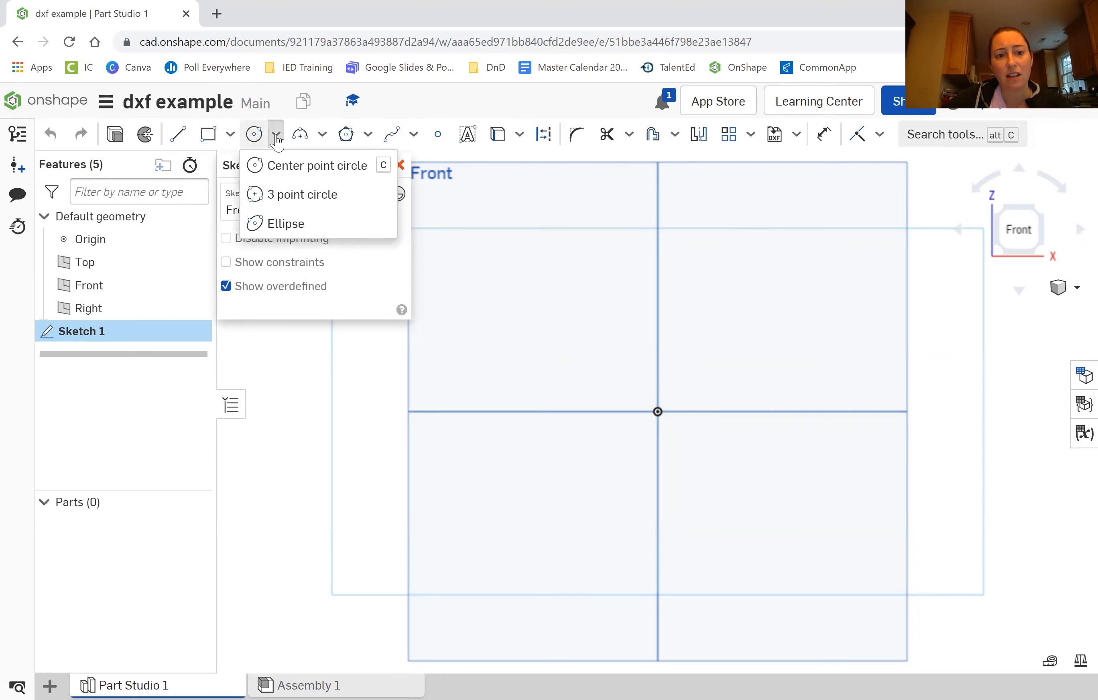
pyautogui.click(277, 141)
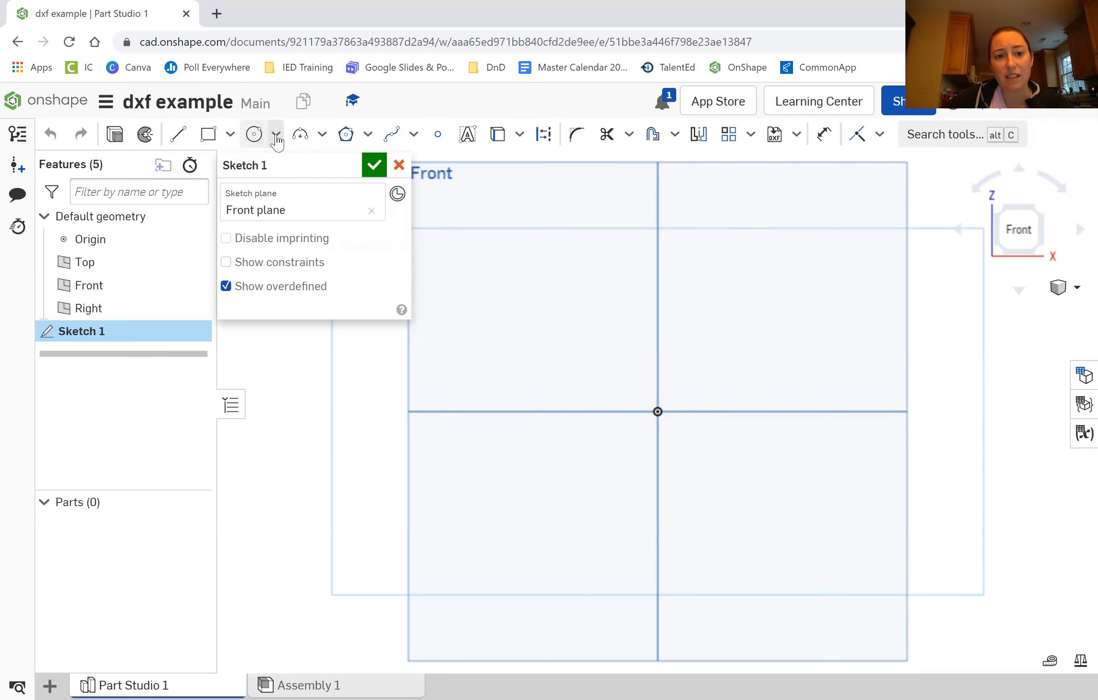
pyautogui.click(319, 138)
pyautogui.click(321, 138)
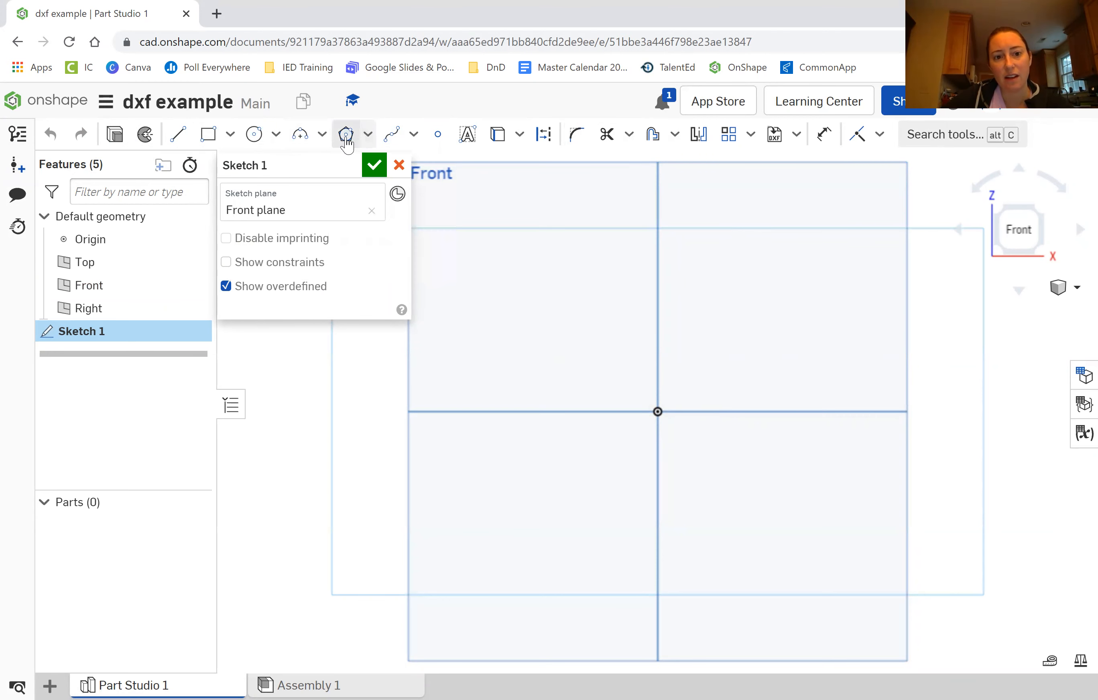
pyautogui.click(369, 137)
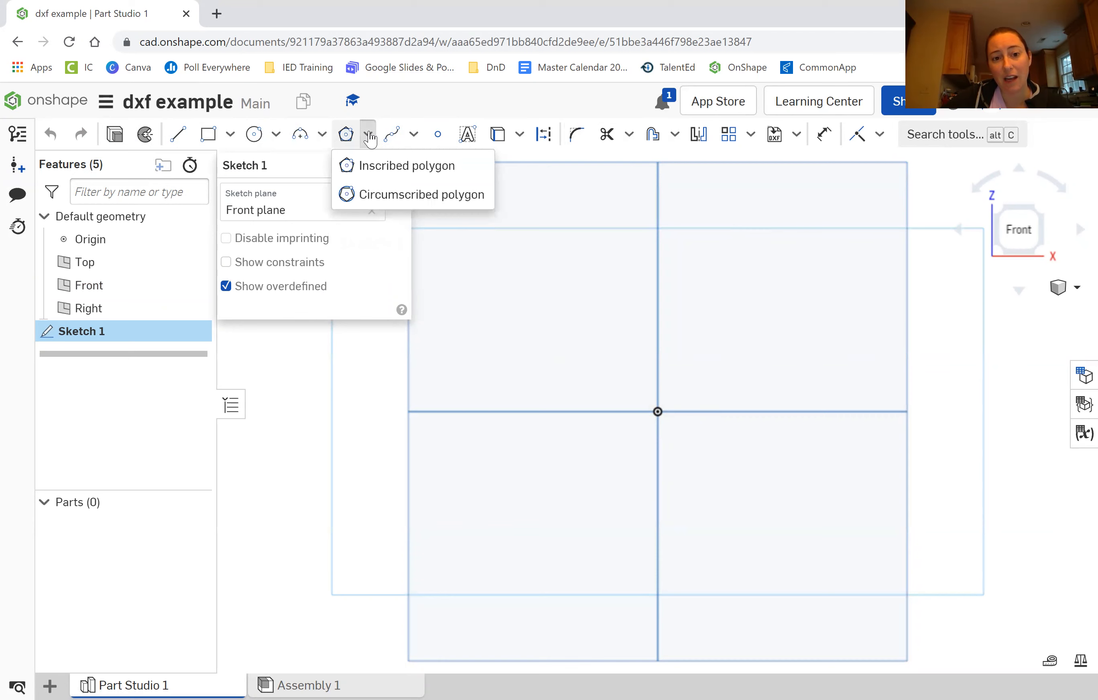
pyautogui.click(369, 138)
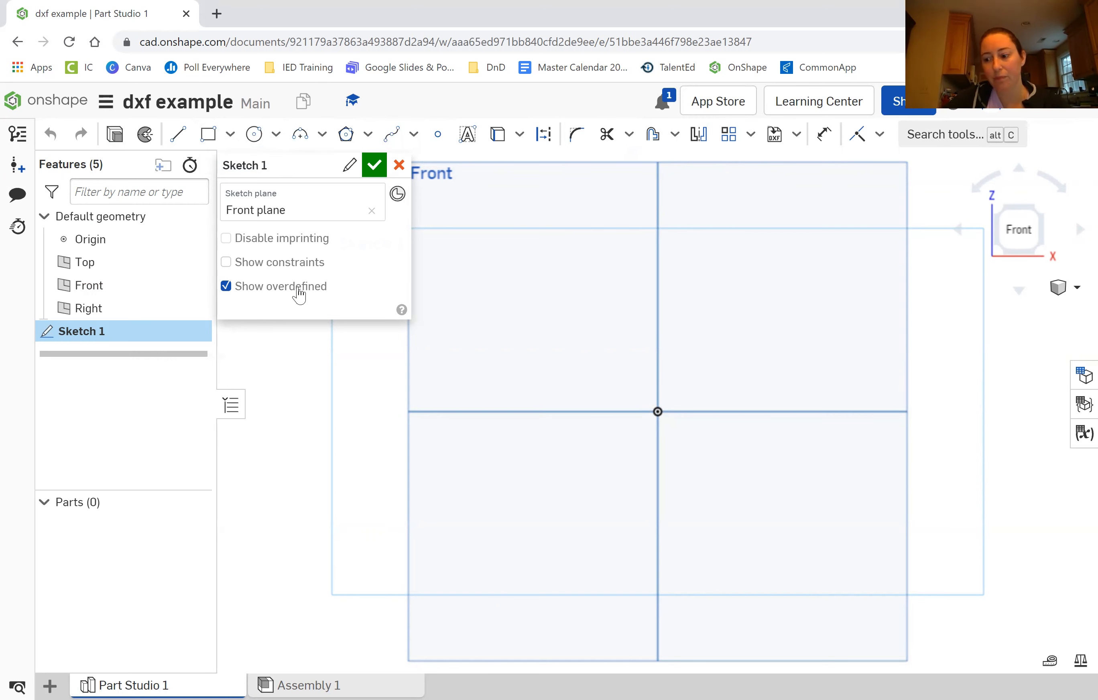
# - Sketch a center point circle on the origin and set its diameter to 8 in
pyautogui.click(249, 138)
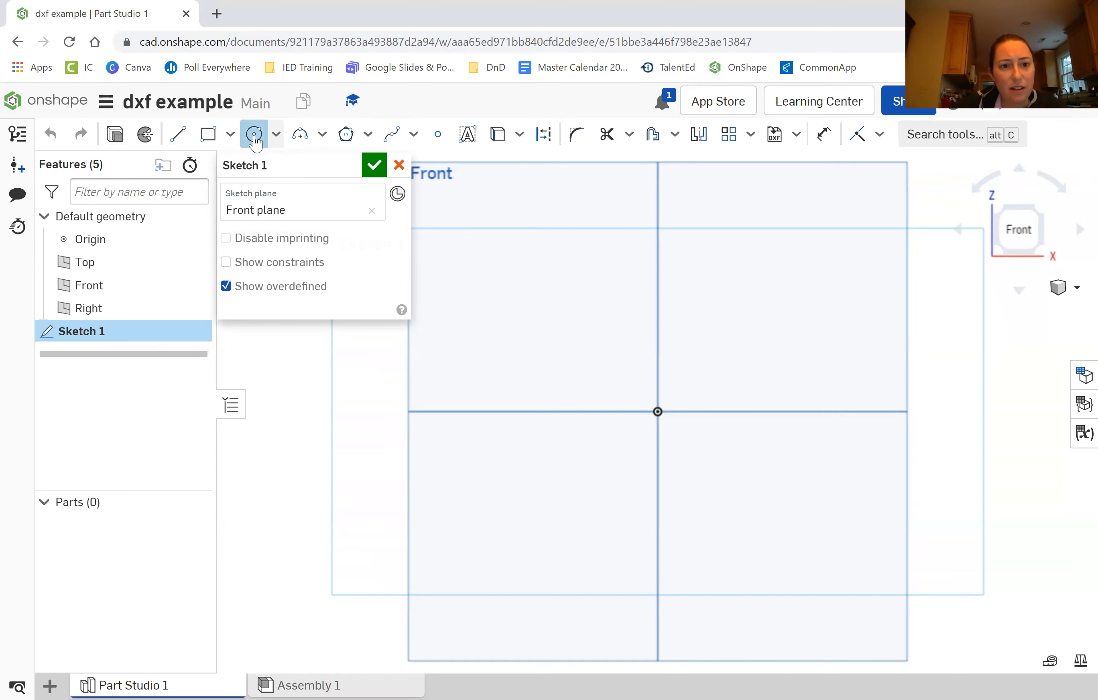
pyautogui.click(658, 412)
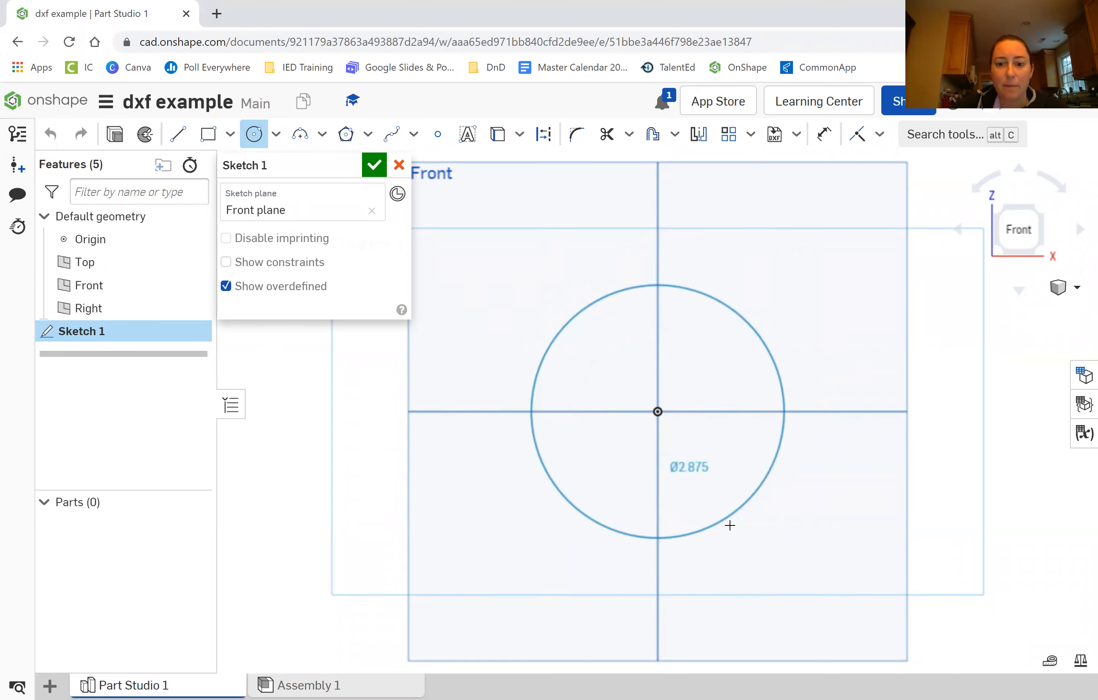
pyautogui.click(741, 529)
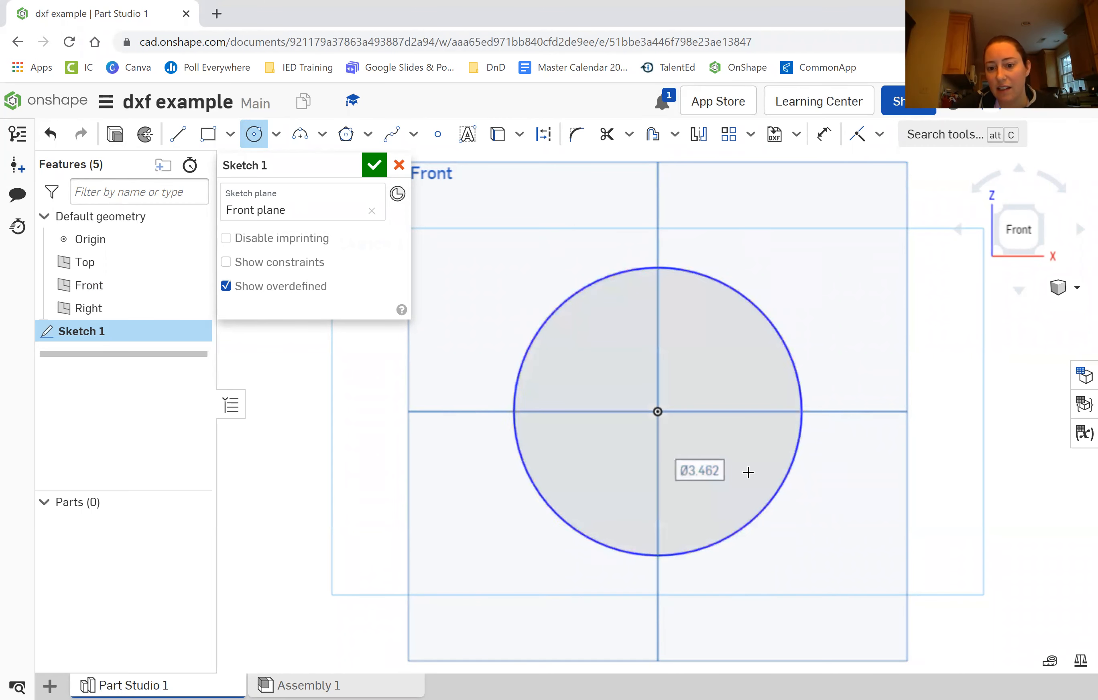
pyautogui.doubleClick(696, 471)
pyautogui.write('8')
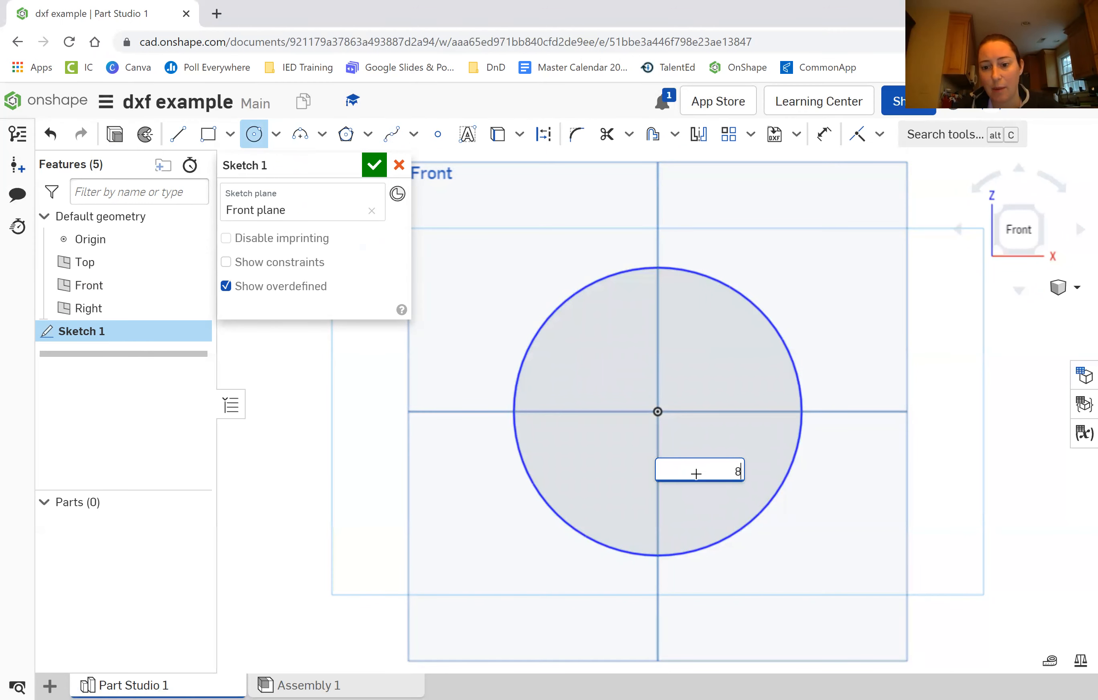
pyautogui.press('Return')
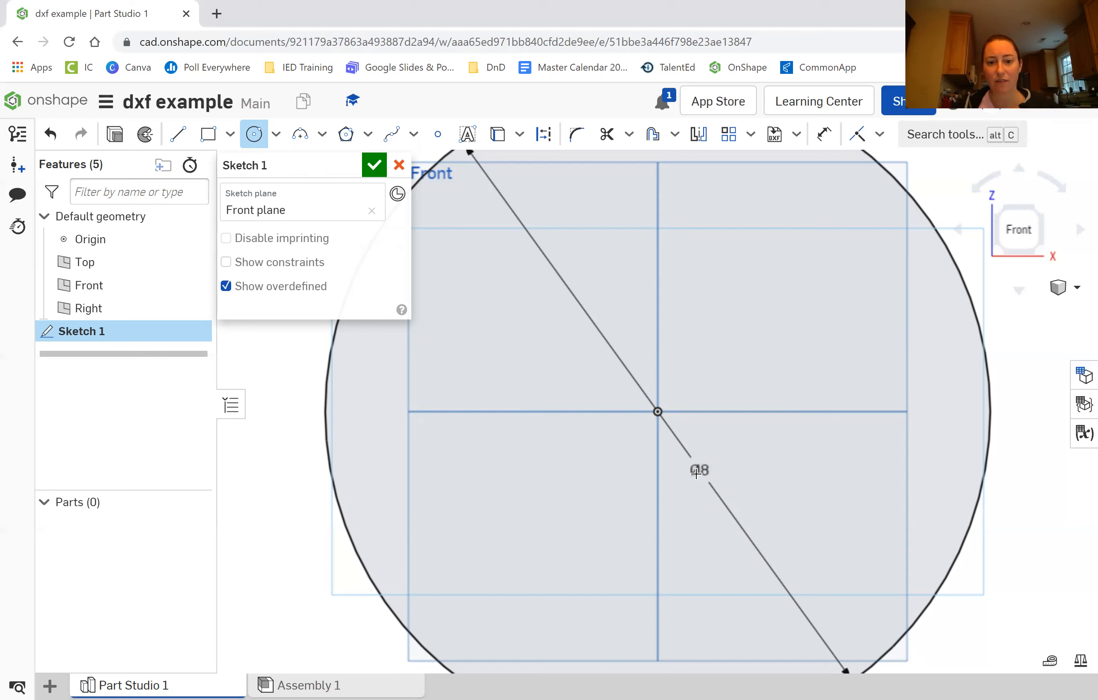
pyautogui.scroll(-2, 710, 323)
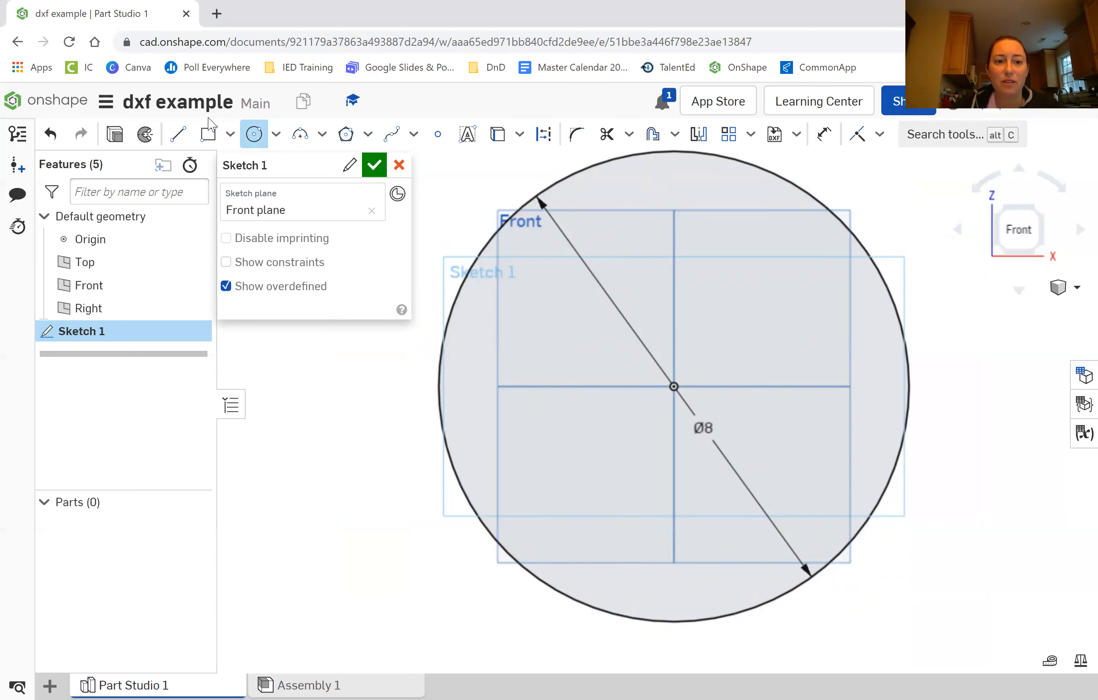
# - Sketch a narrow corner rectangle about 0.29 in wide and 1.08 in tall, running down from the circle's topmost point along the vertical centerline
pyautogui.click(210, 138)
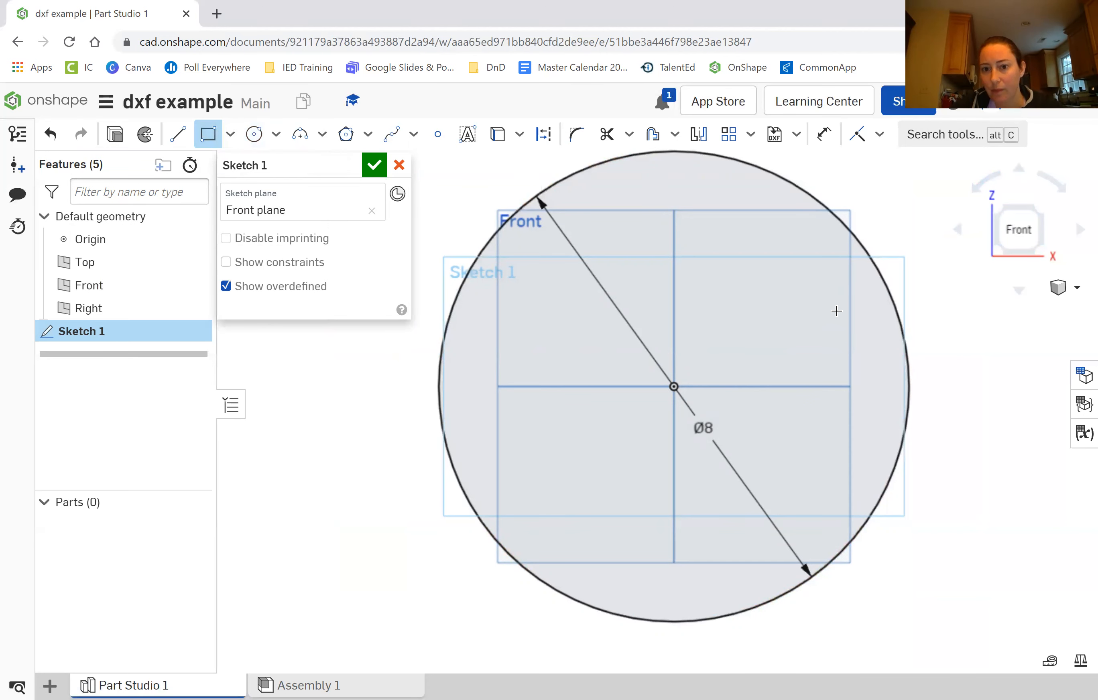
pyautogui.moveTo(836, 311); pyautogui.dragTo(834, 340, button='middle')
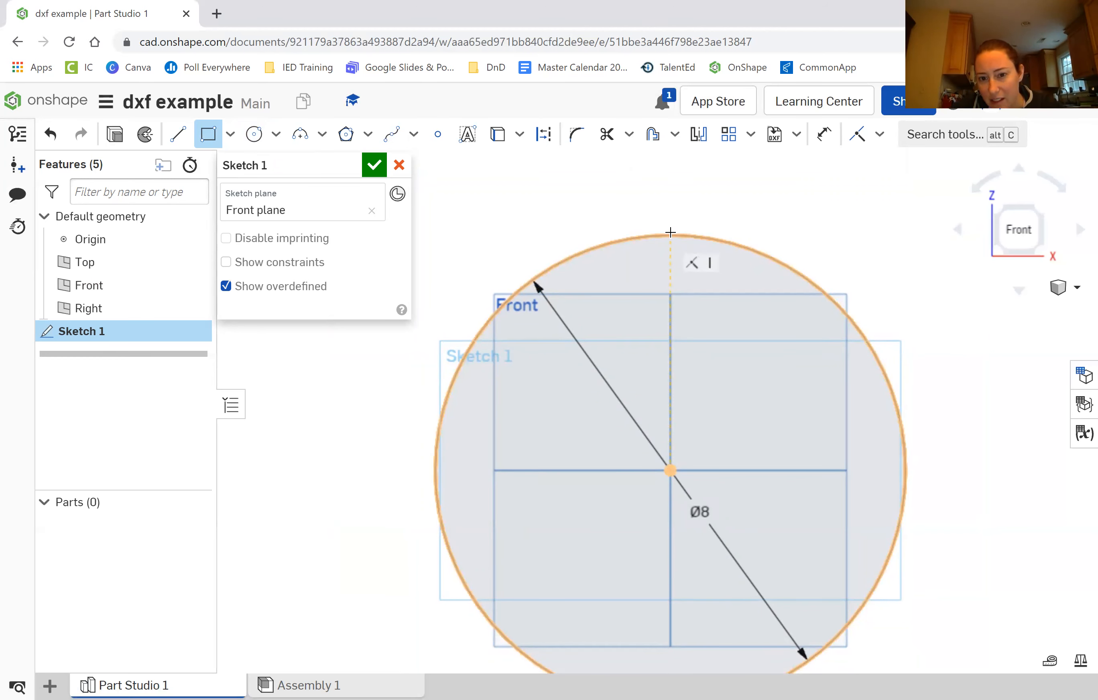
pyautogui.click(670, 235)
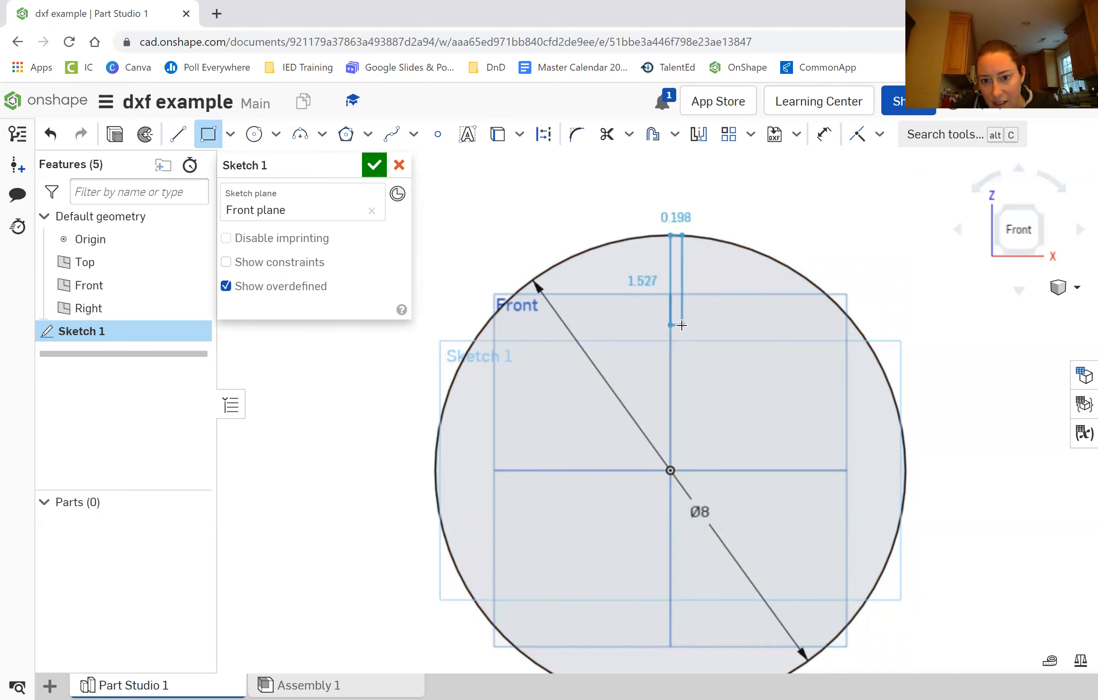
pyautogui.click(687, 299)
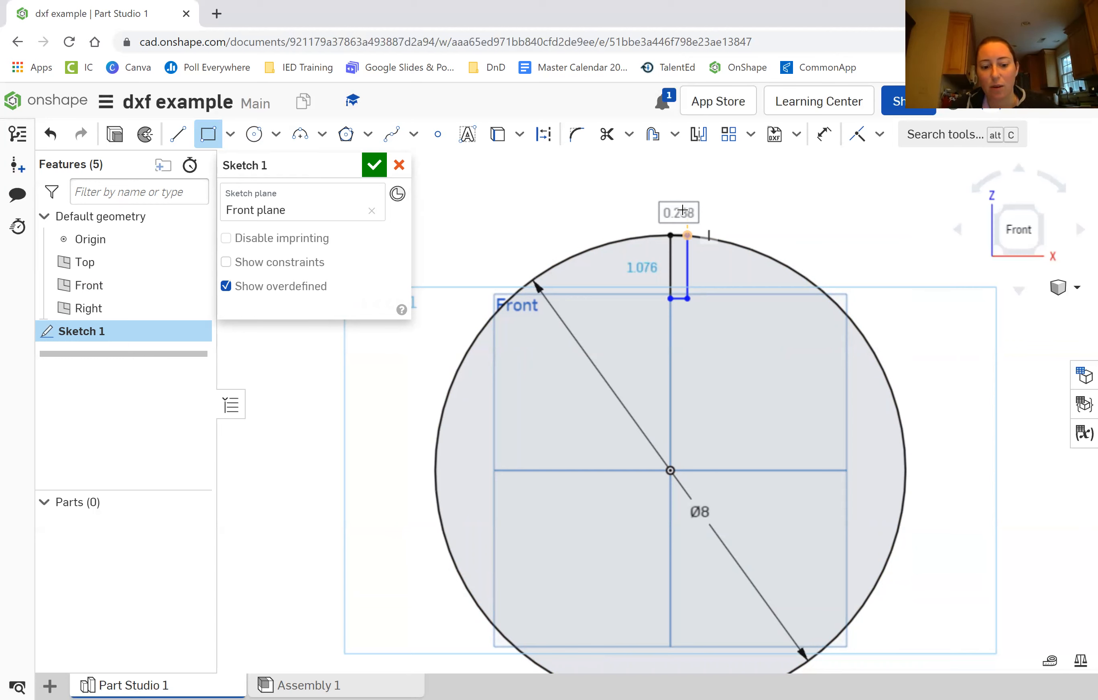
# - Set the narrow rectangle's width to 0.125 in and dimension its vertical side to 1 in
pyautogui.click(682, 211)
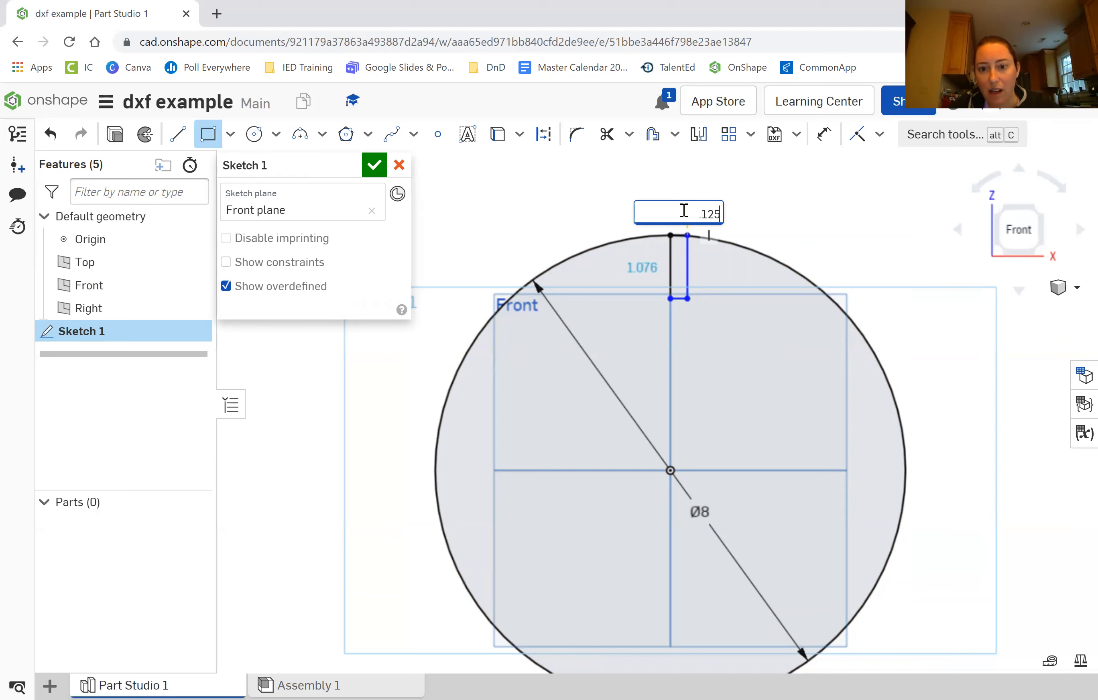
pyautogui.press('Return')
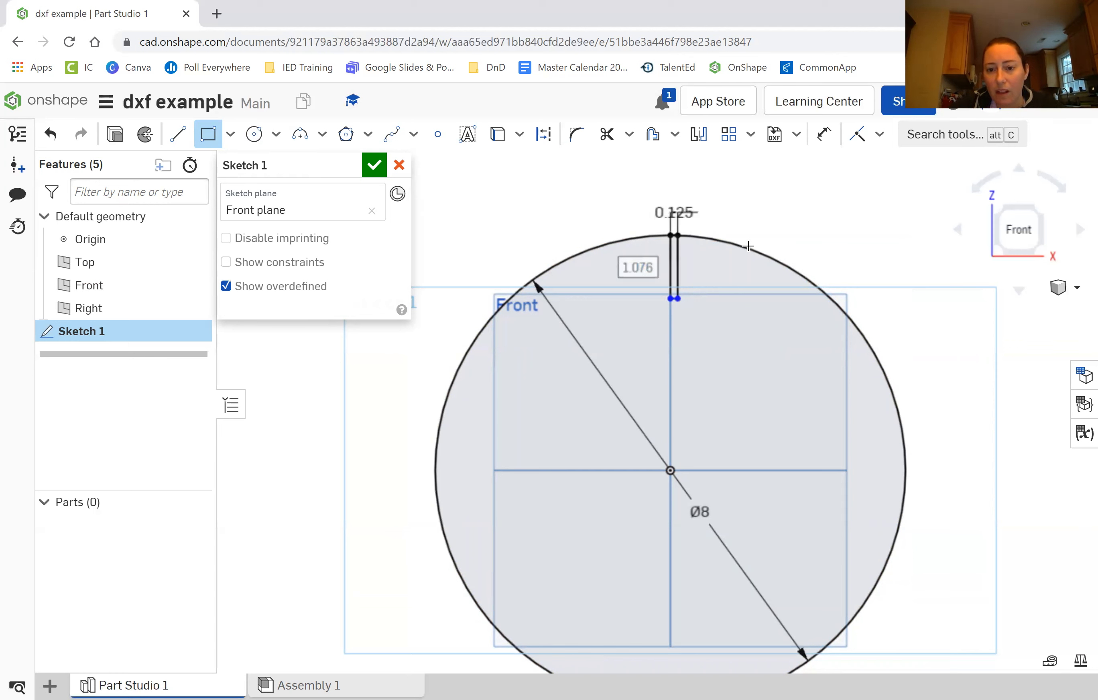
pyautogui.click(638, 264)
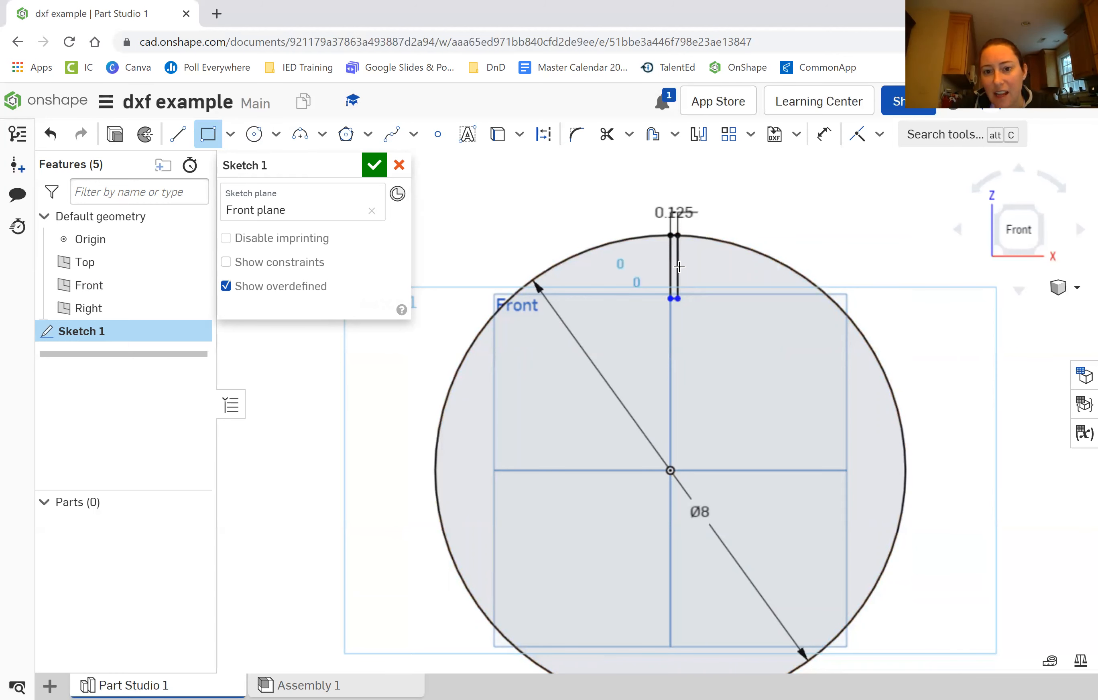
pyautogui.press('Escape')
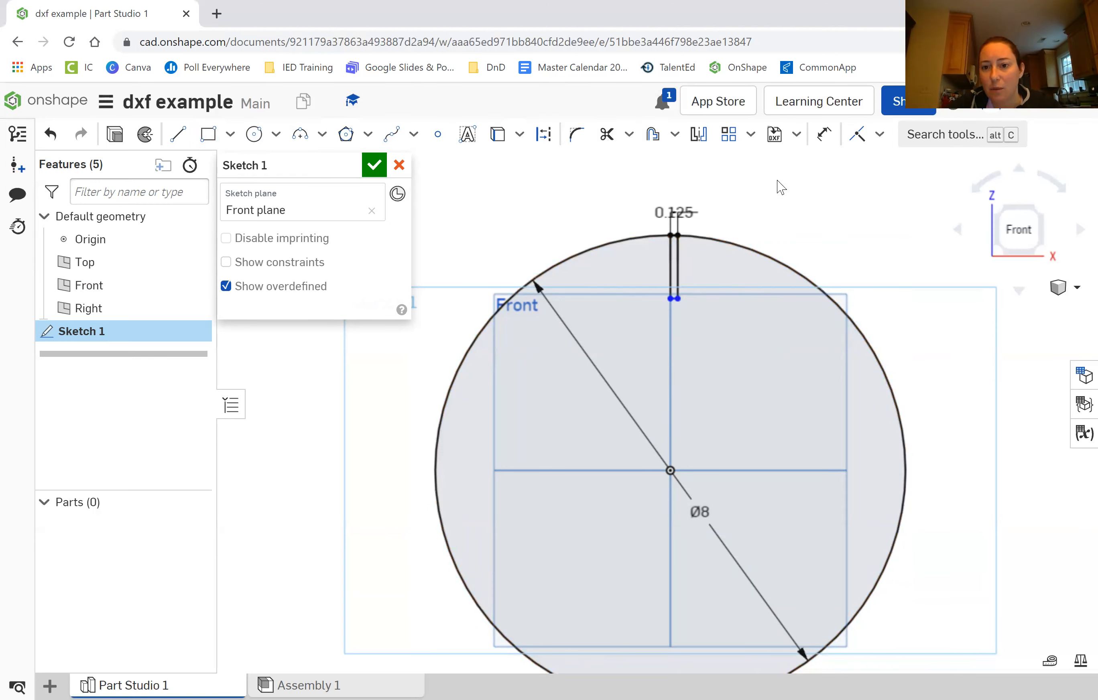
pyautogui.click(823, 148)
pyautogui.click(678, 269)
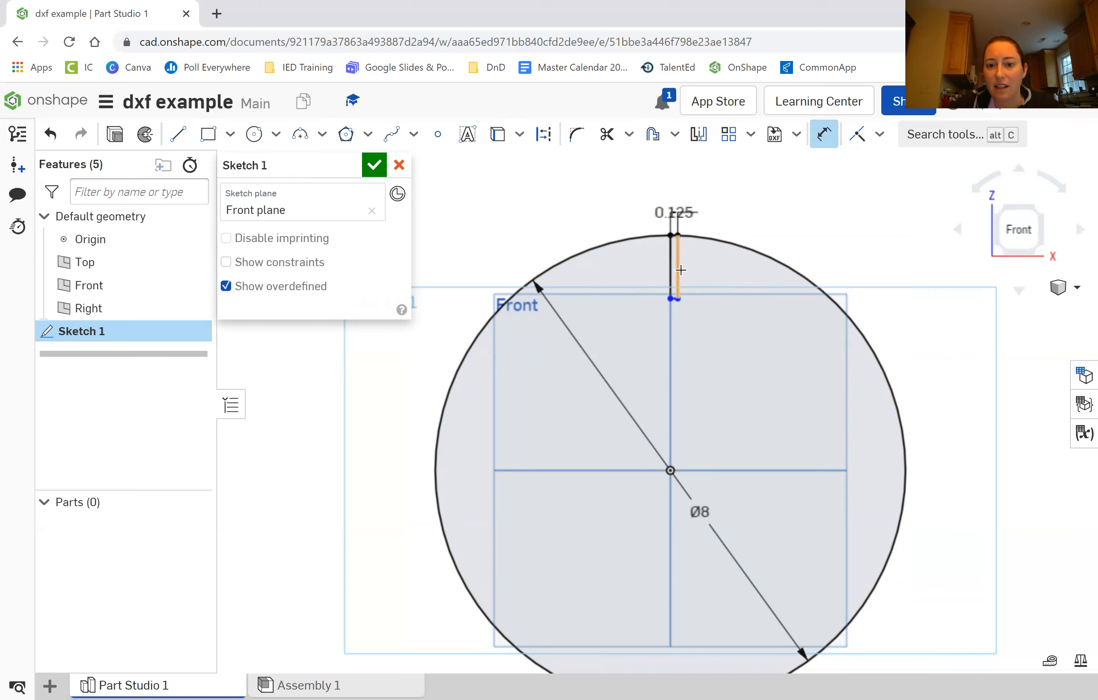
pyautogui.click(713, 268)
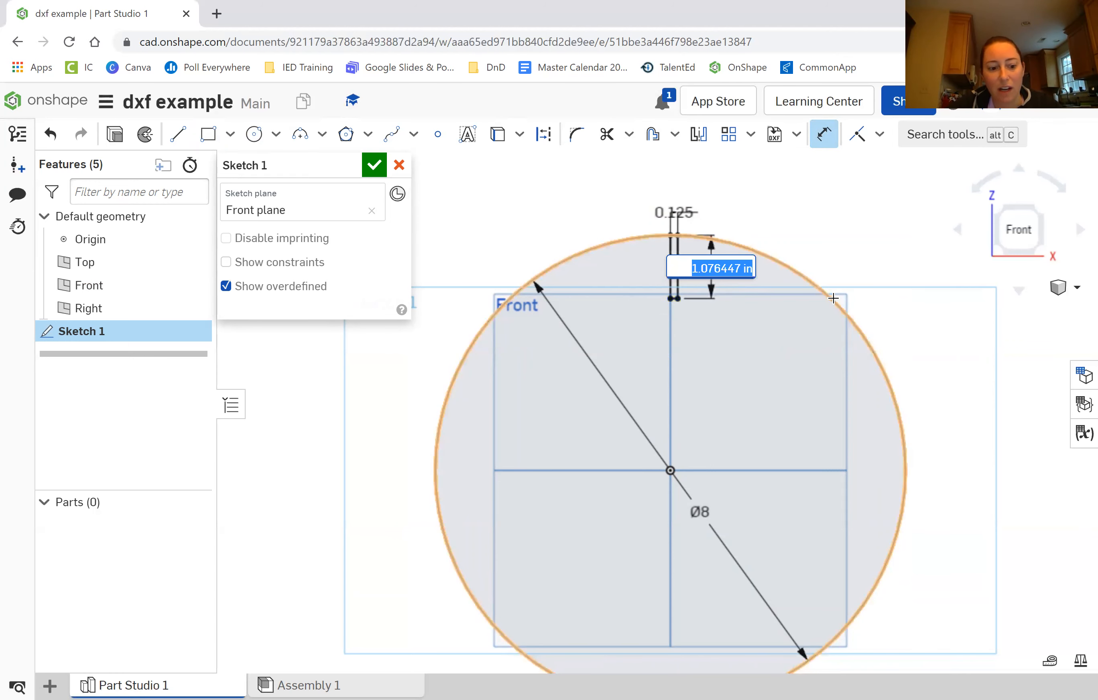
pyautogui.write('1')
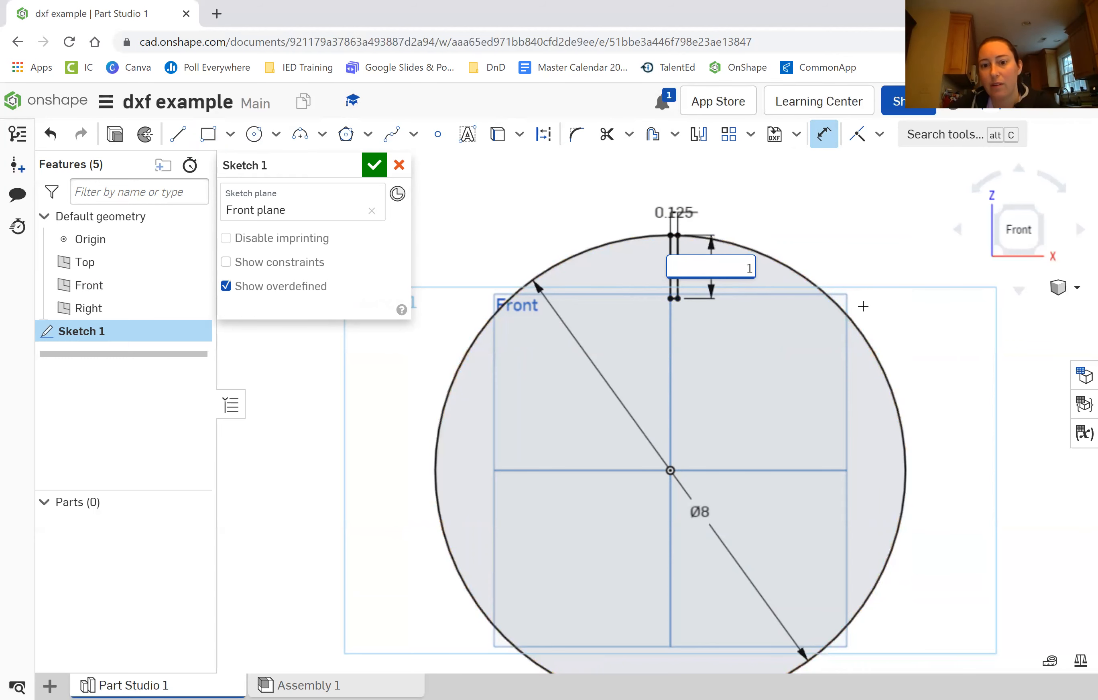
pyautogui.press('Return')
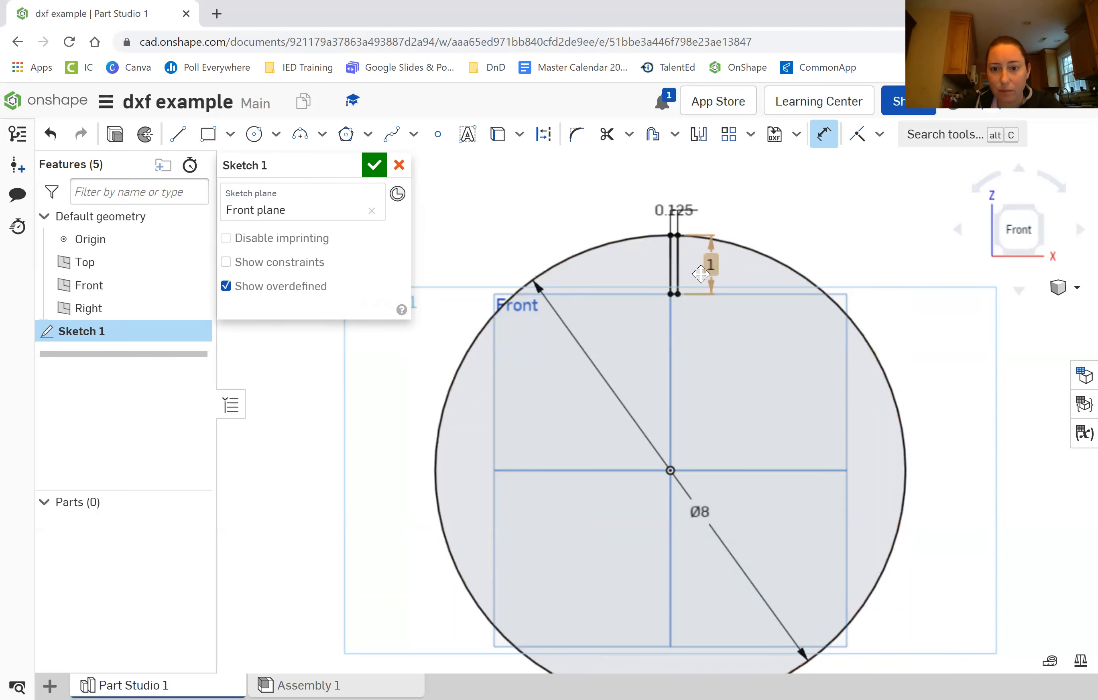
# - Mirror the narrow rectangle's lines about its long side on the vertical centerline to double the slot's width
pyautogui.scroll(2, 704, 265)
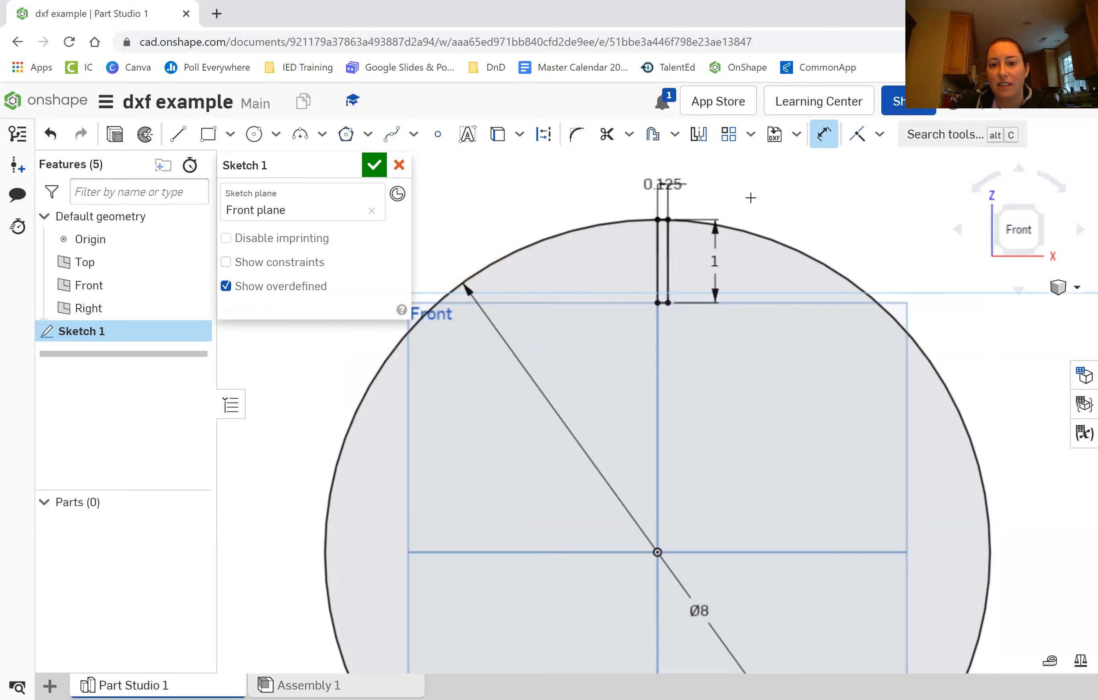
pyautogui.click(697, 139)
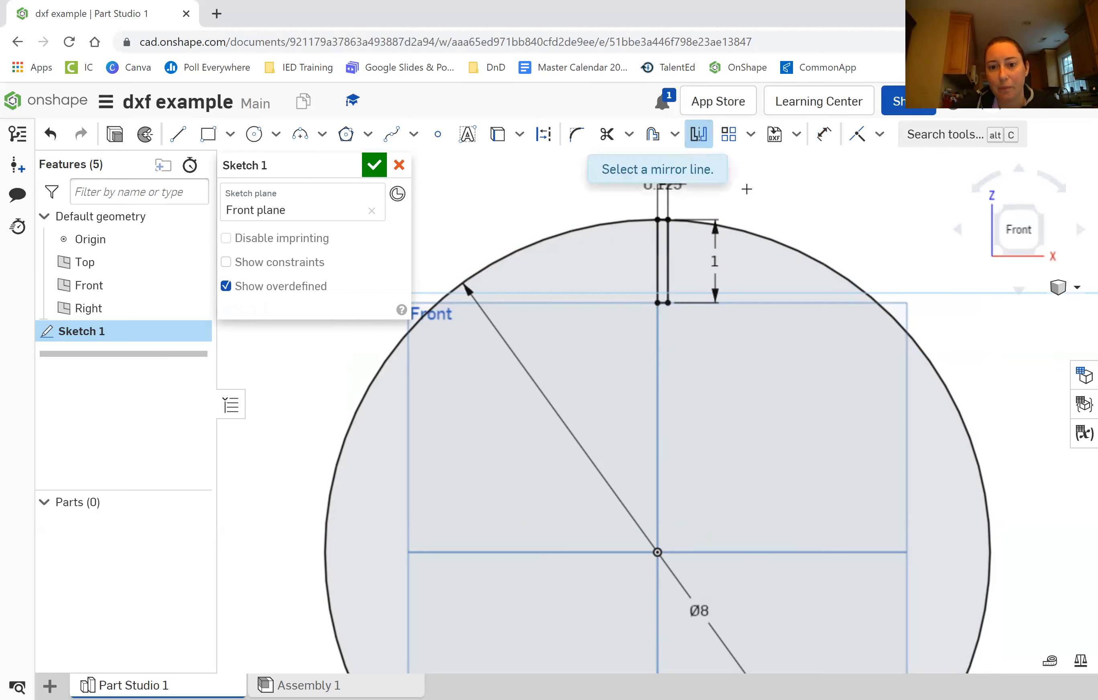
pyautogui.click(657, 262)
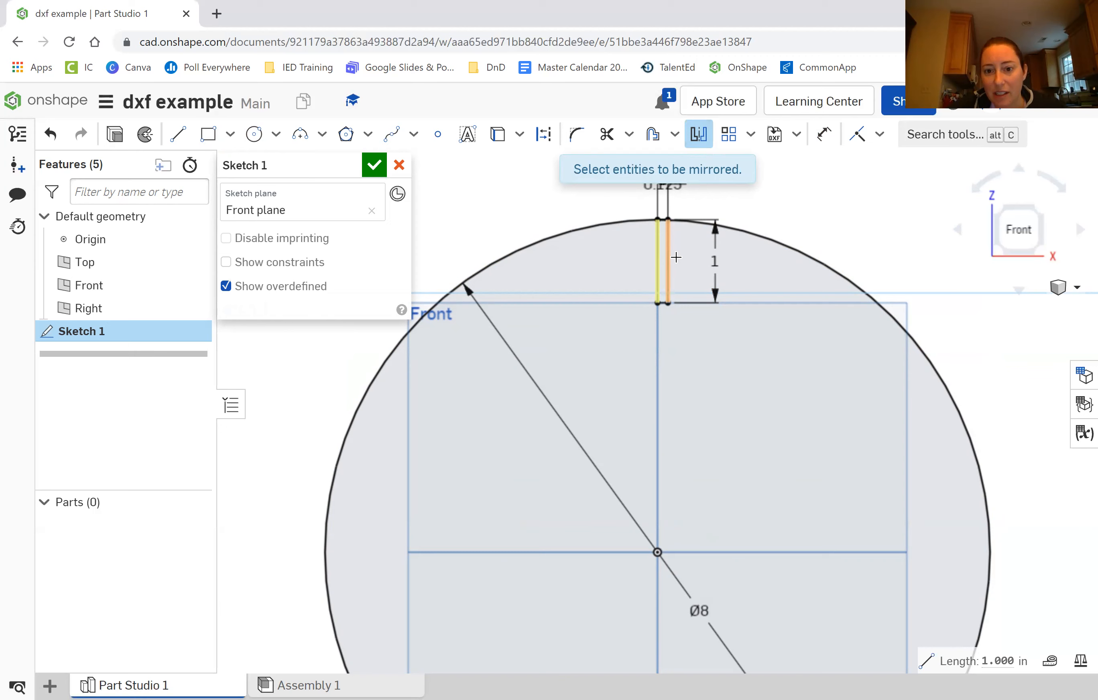
pyautogui.click(668, 285)
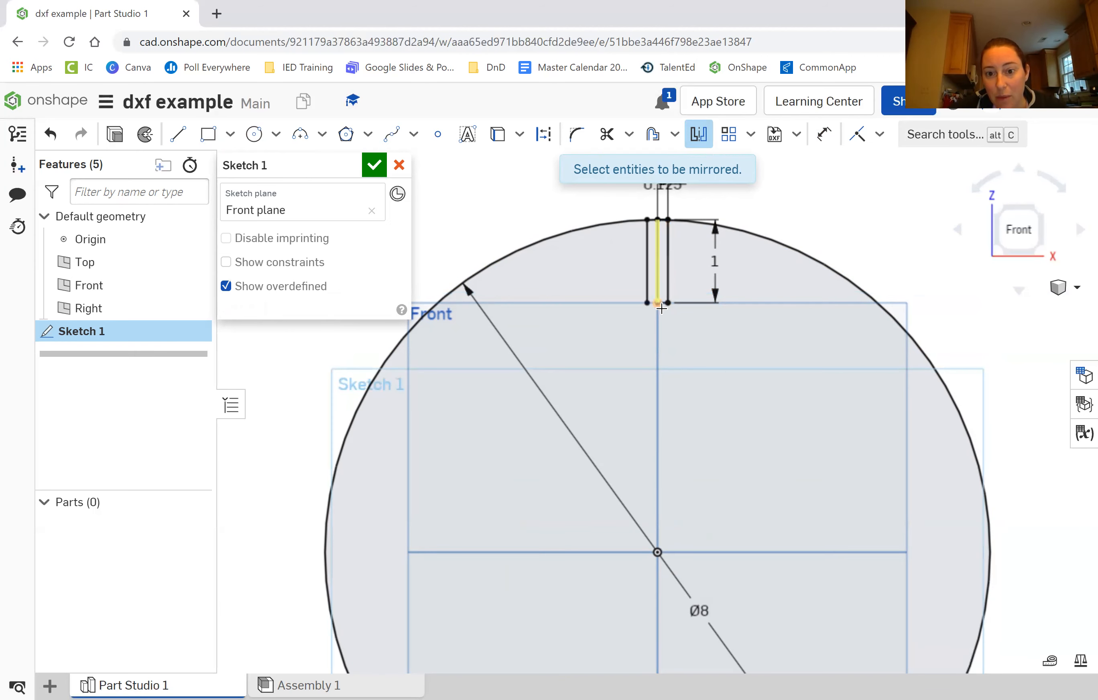
pyautogui.scroll(4, 663, 304)
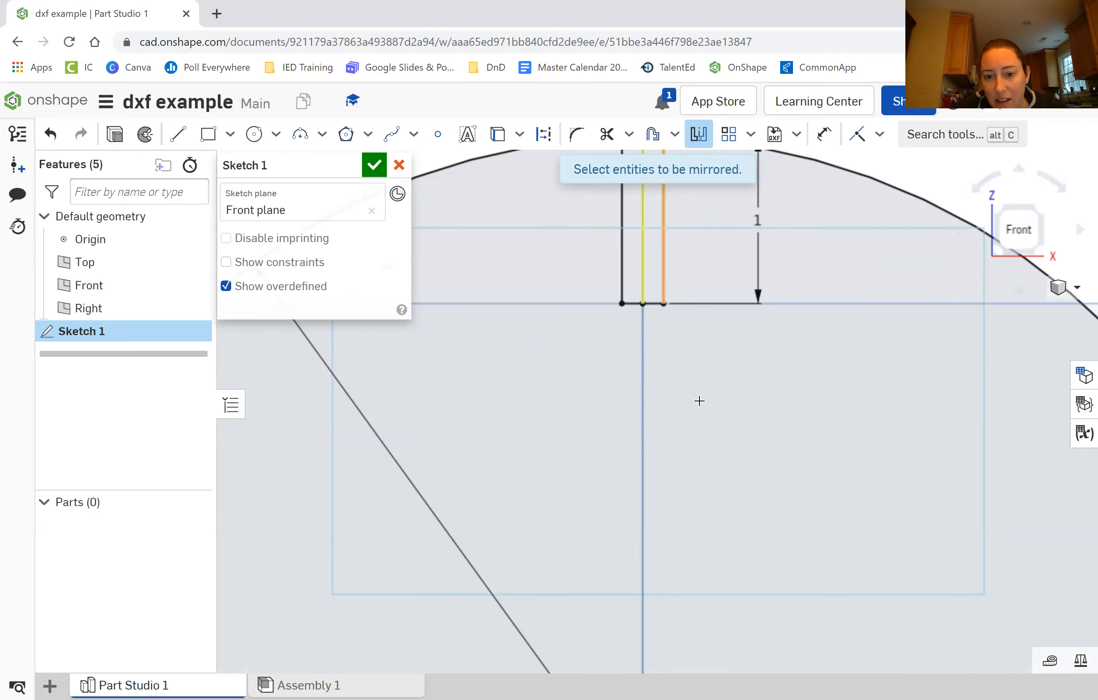
pyautogui.scroll(-3, 750, 243)
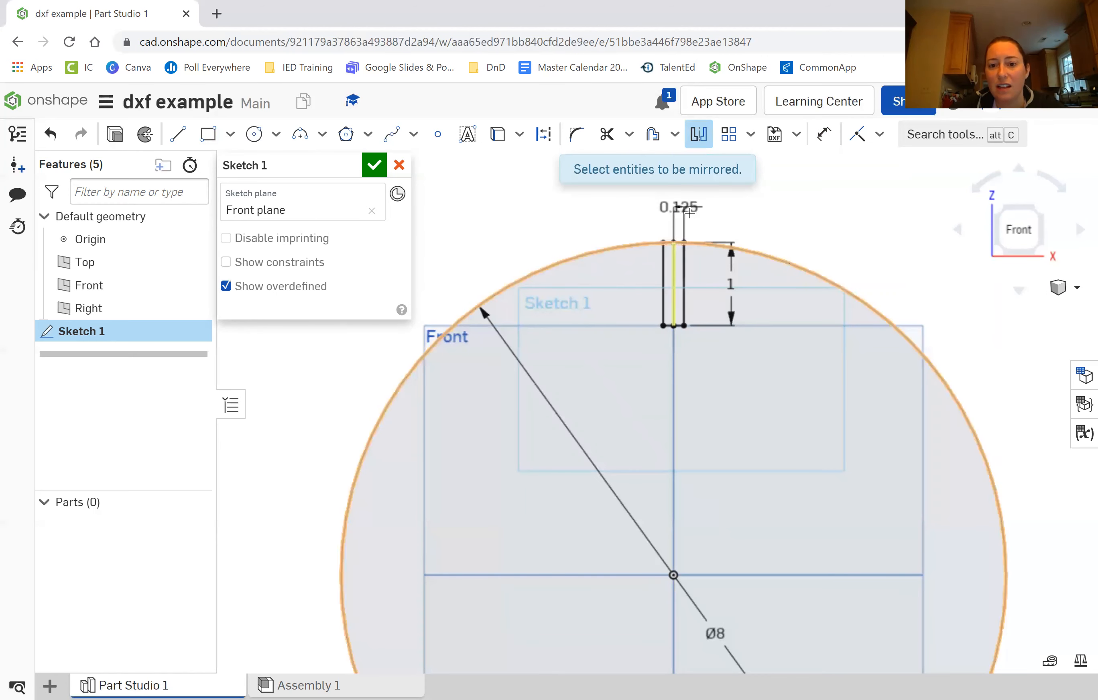
pyautogui.click(699, 143)
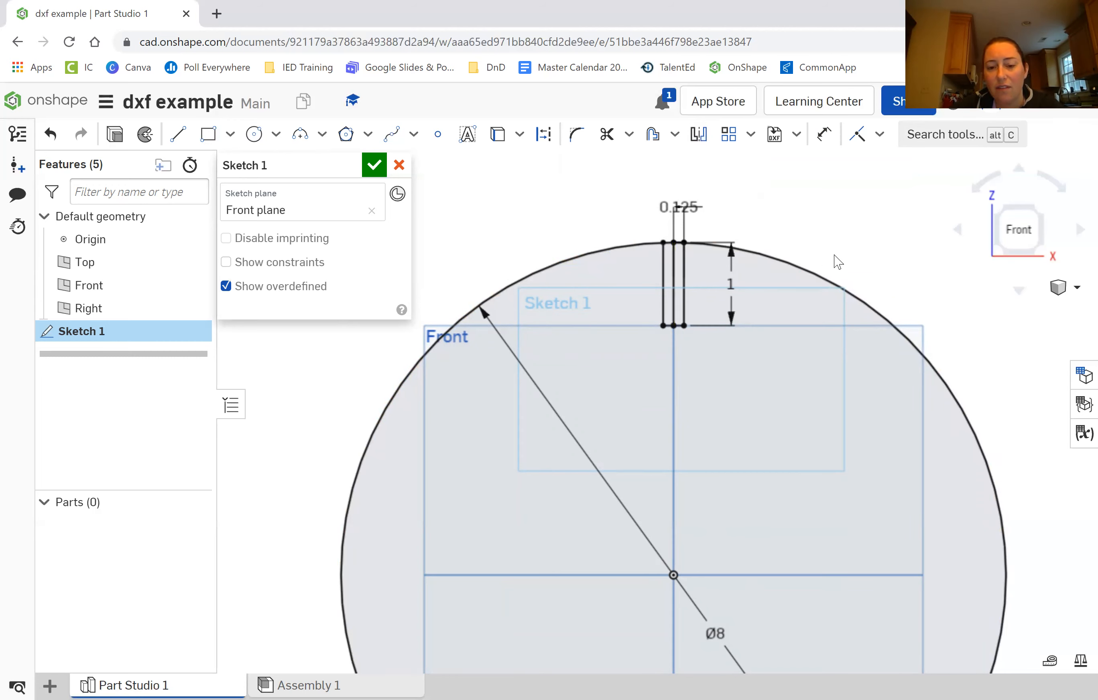
# - Trim away the arc and edges spanning the slot's open end and the vertical line down the slot's middle
pyautogui.scroll(2, 635, 294)
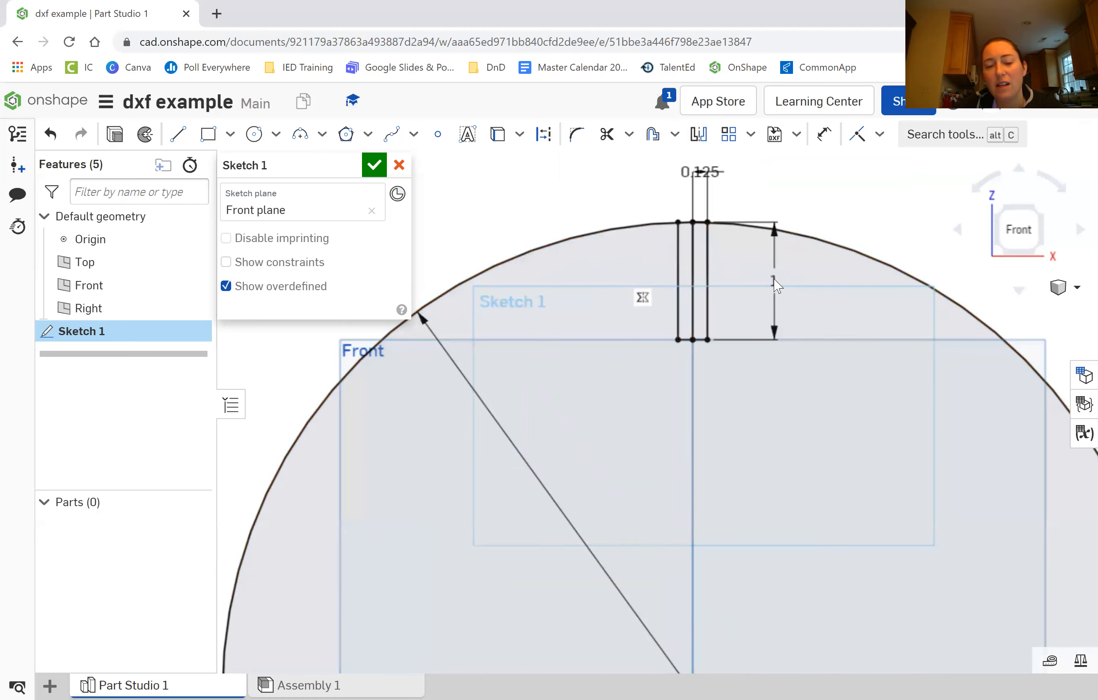
pyautogui.scroll(2, 682, 310)
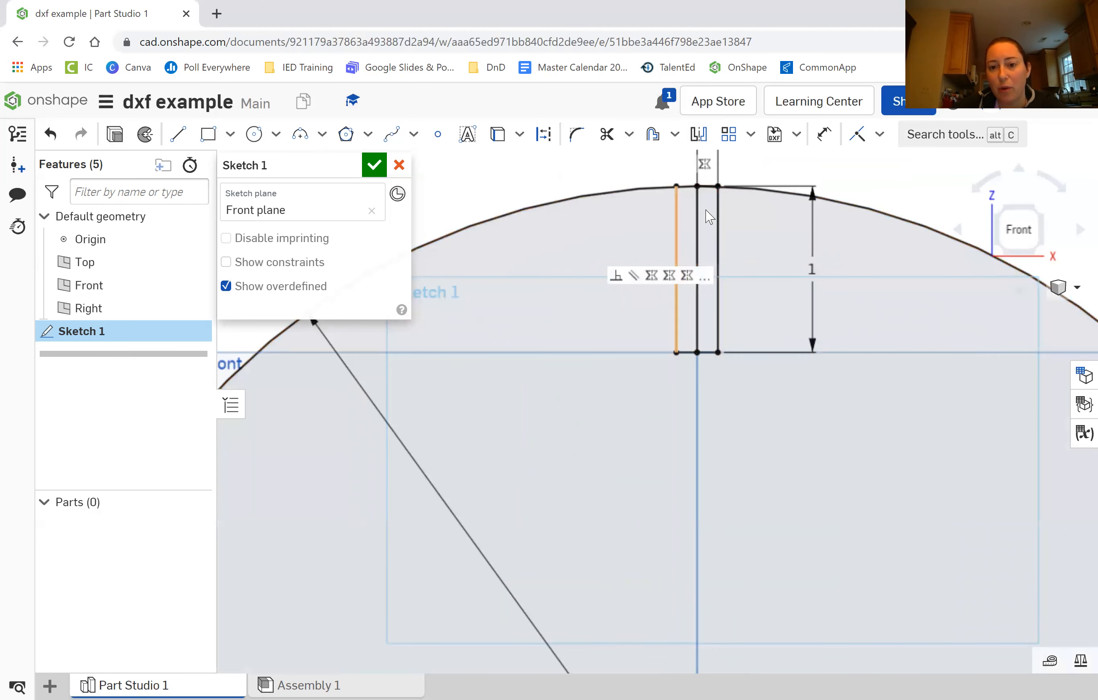
pyautogui.moveTo(864, 191); pyautogui.dragTo(752, 323, button='middle')
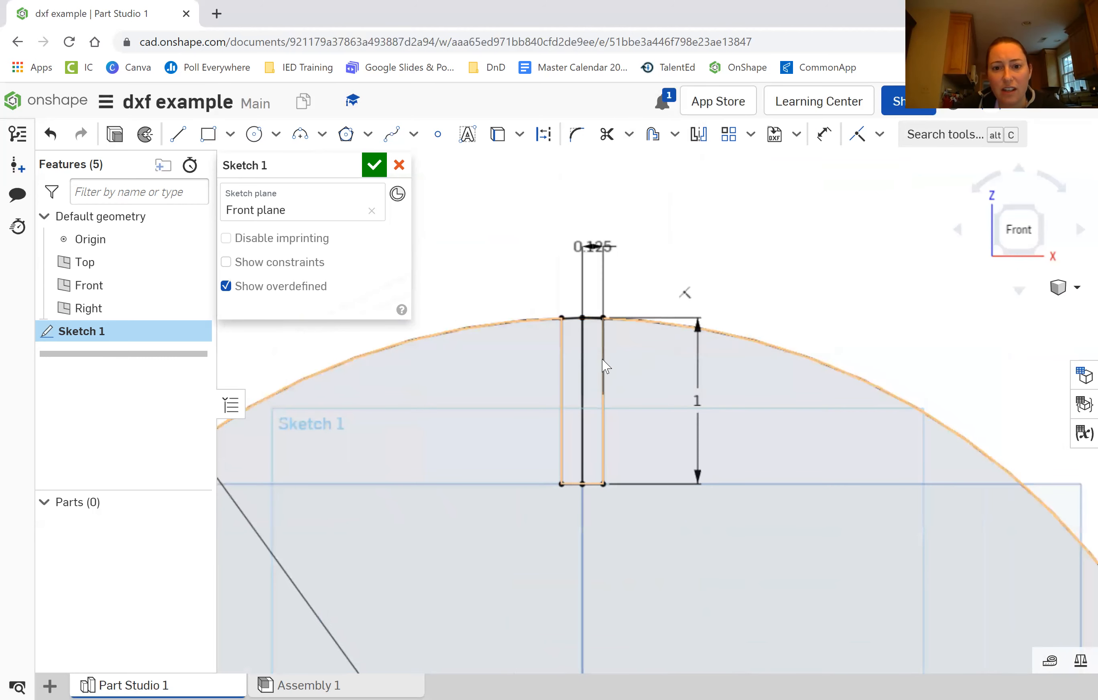
pyautogui.scroll(2, 583, 360)
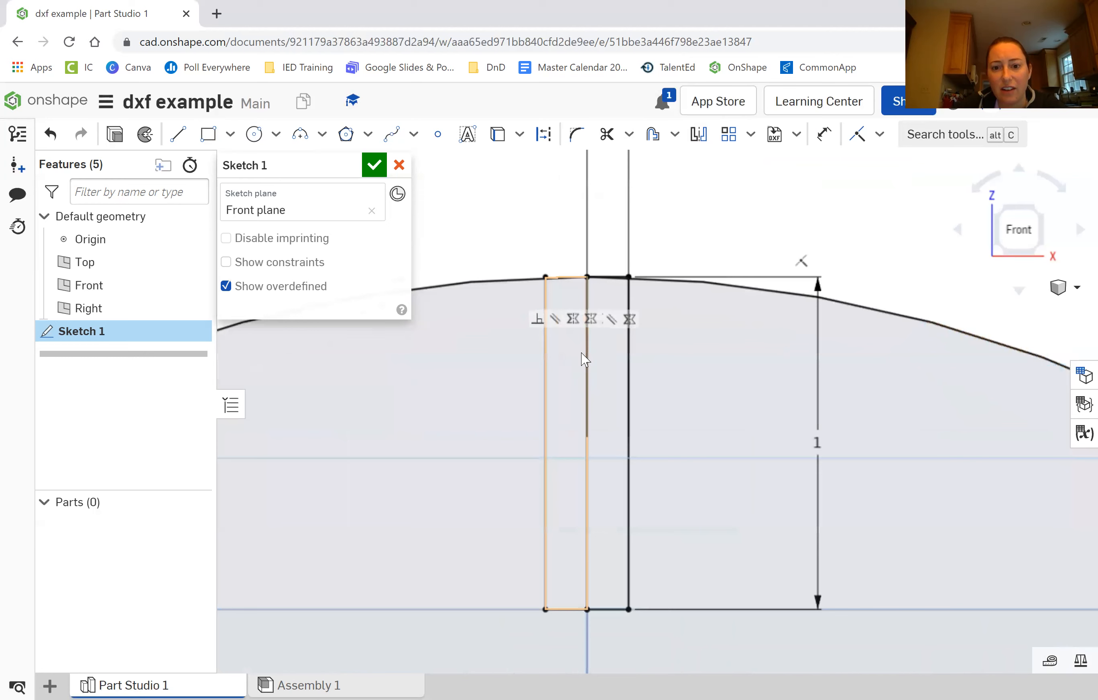
pyautogui.click(608, 134)
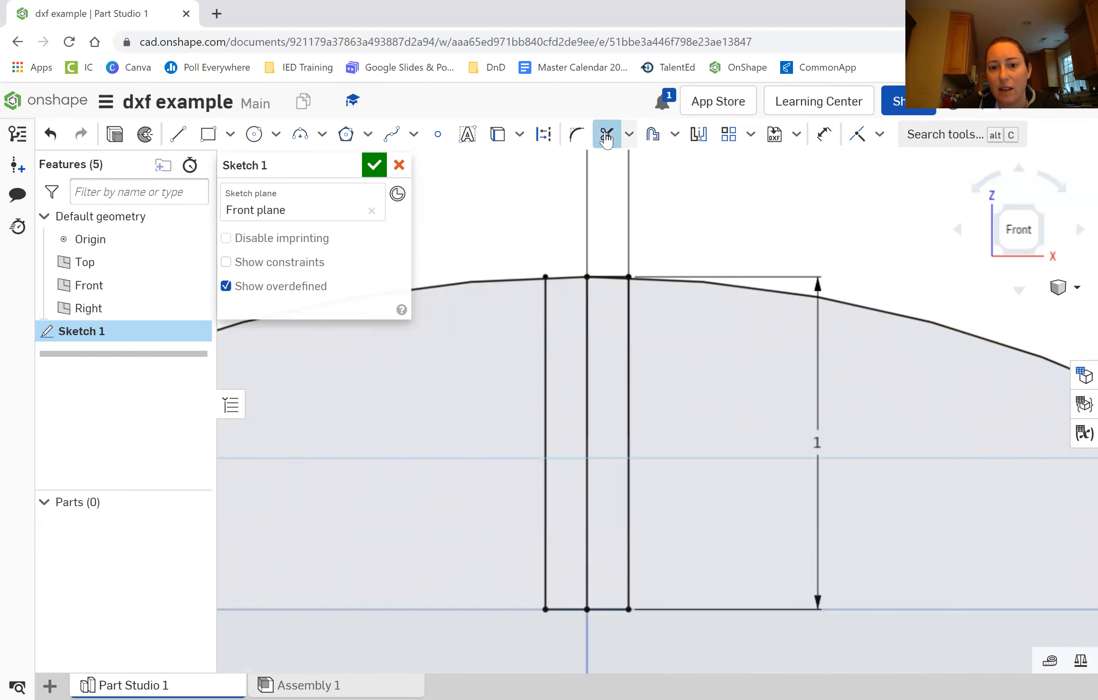
pyautogui.click(568, 276)
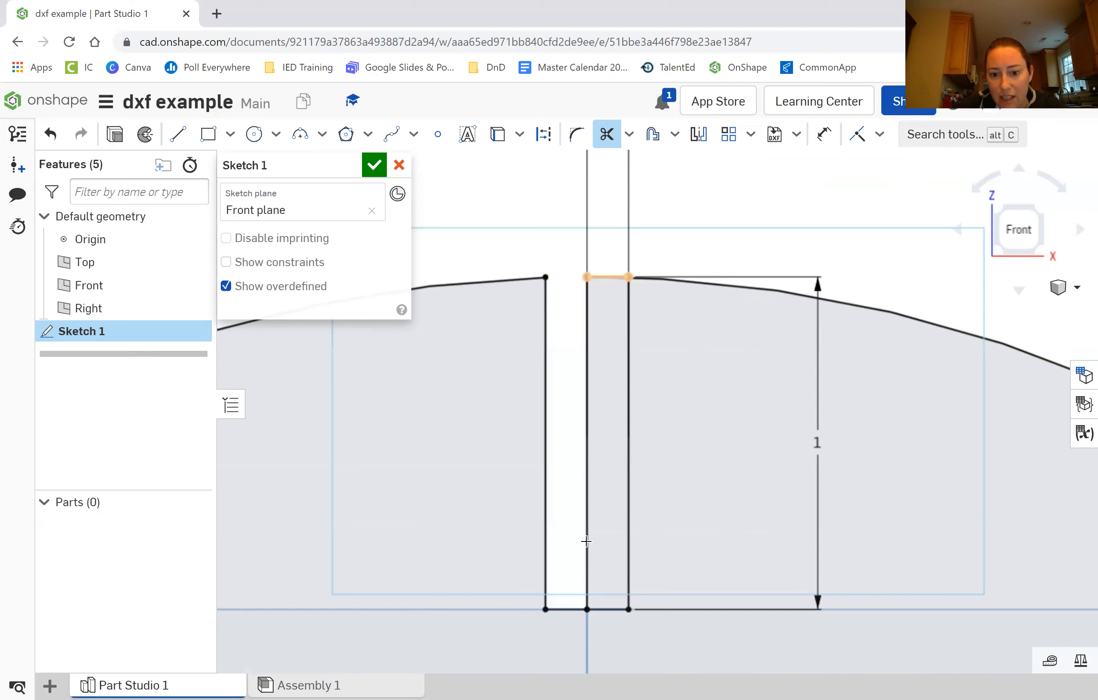
pyautogui.click(587, 504)
pyautogui.click(602, 277)
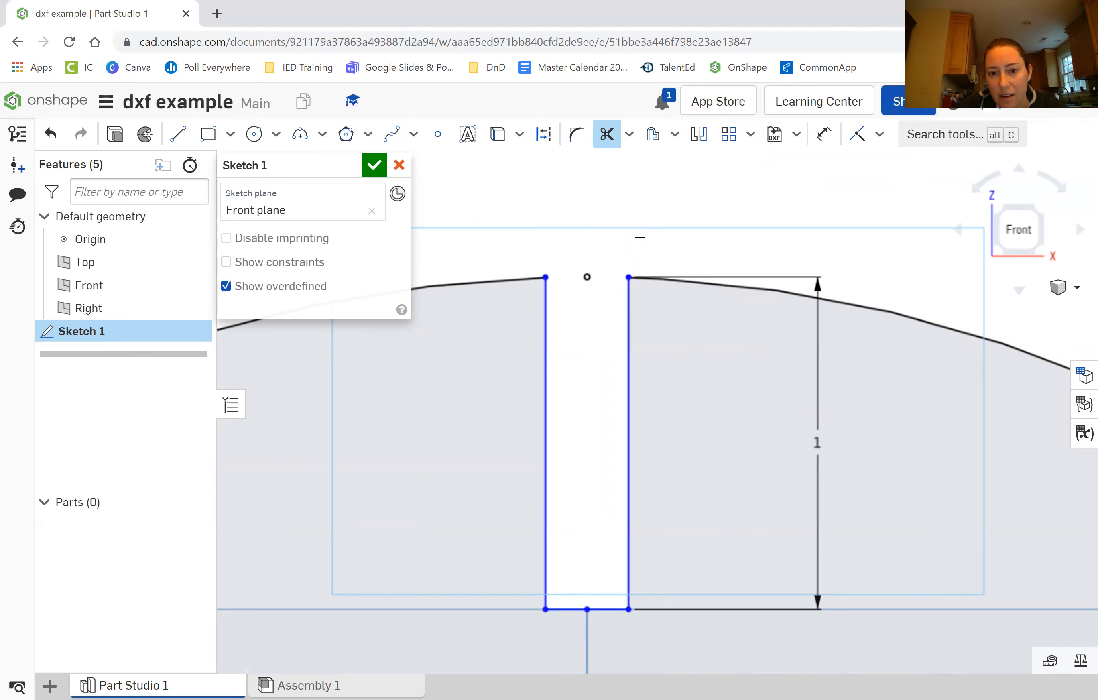
# - Leave the Trim tool and delete the leftover point at the middle of the slot's open end
pyautogui.click(613, 149)
pyautogui.click(587, 277)
pyautogui.press('Delete')
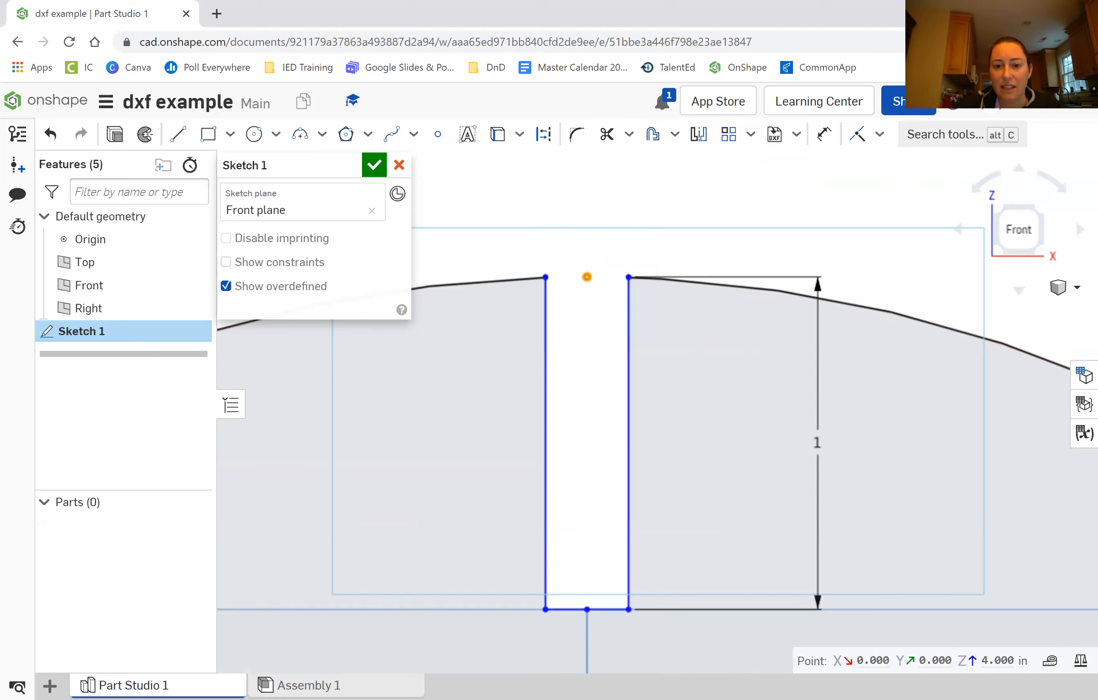
# - Try trimming away the slot's left long side and undo that trim
pyautogui.scroll(-3, 443, 547)
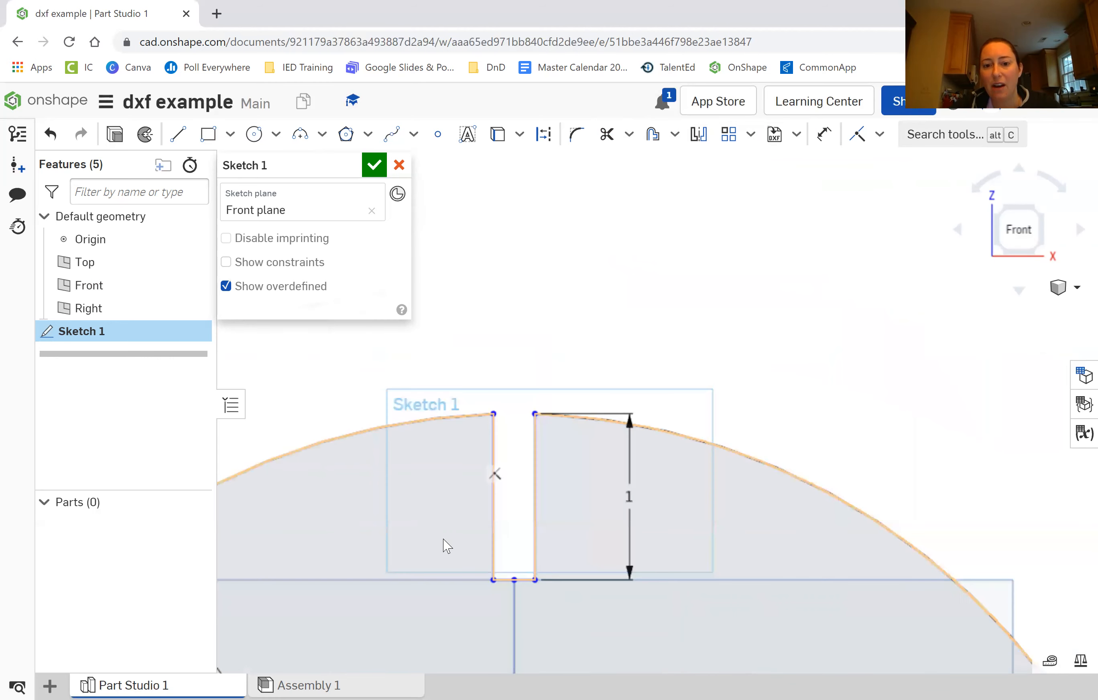
pyautogui.scroll(-5, 681, 449)
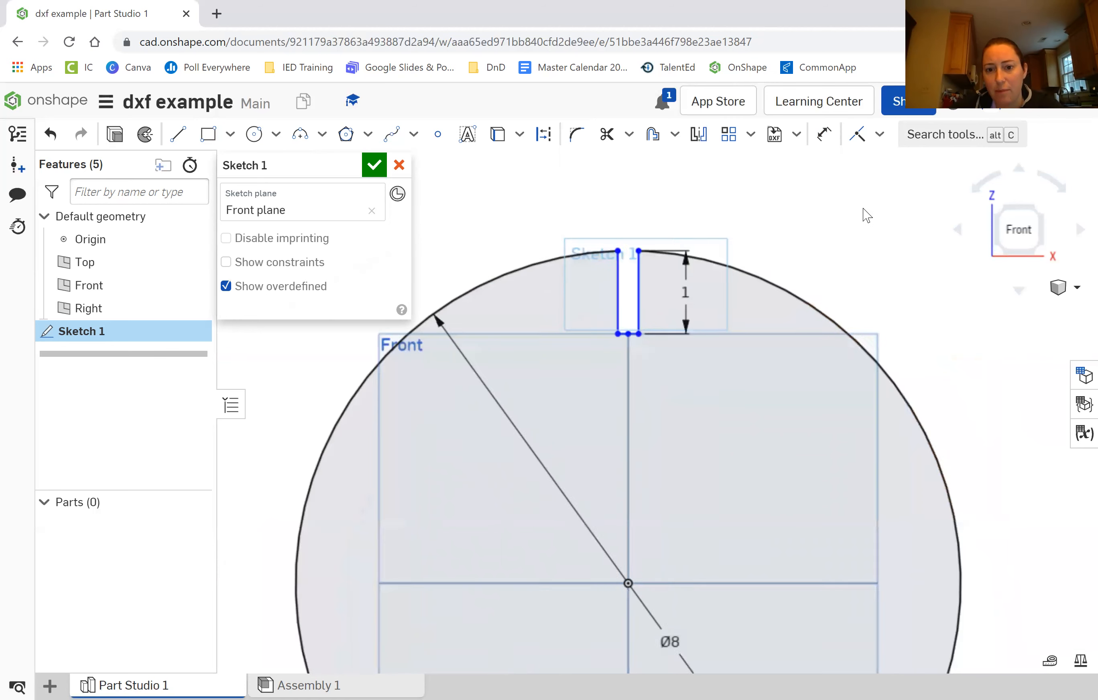
pyautogui.moveTo(912, 326); pyautogui.dragTo(863, 215, button='middle')
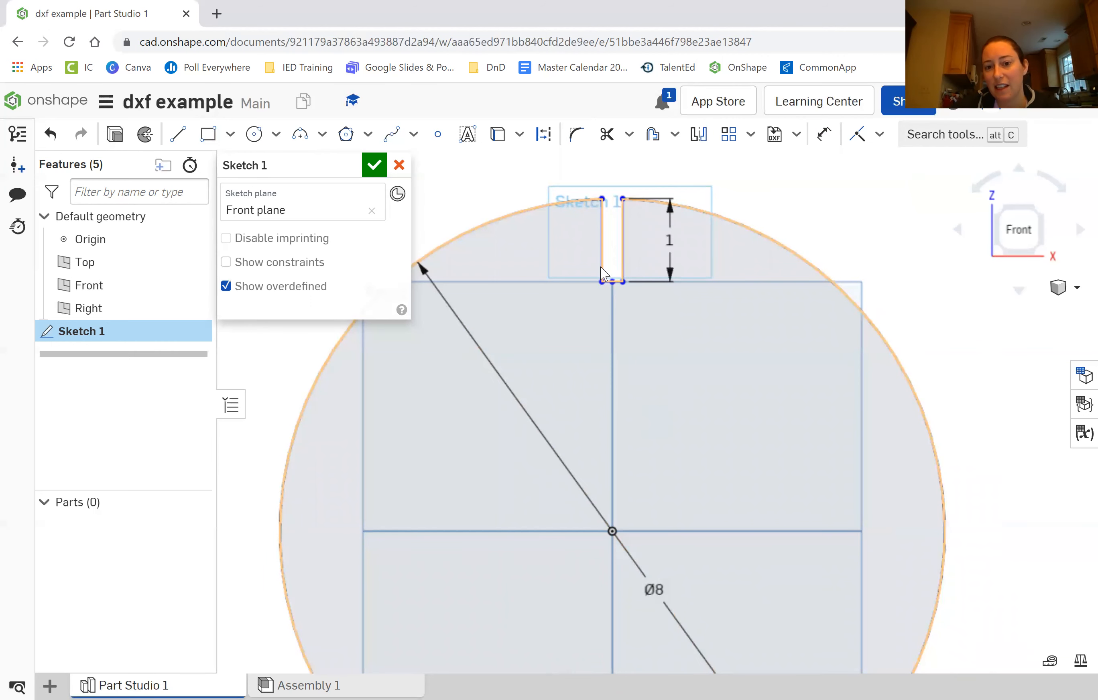
pyautogui.press('m')
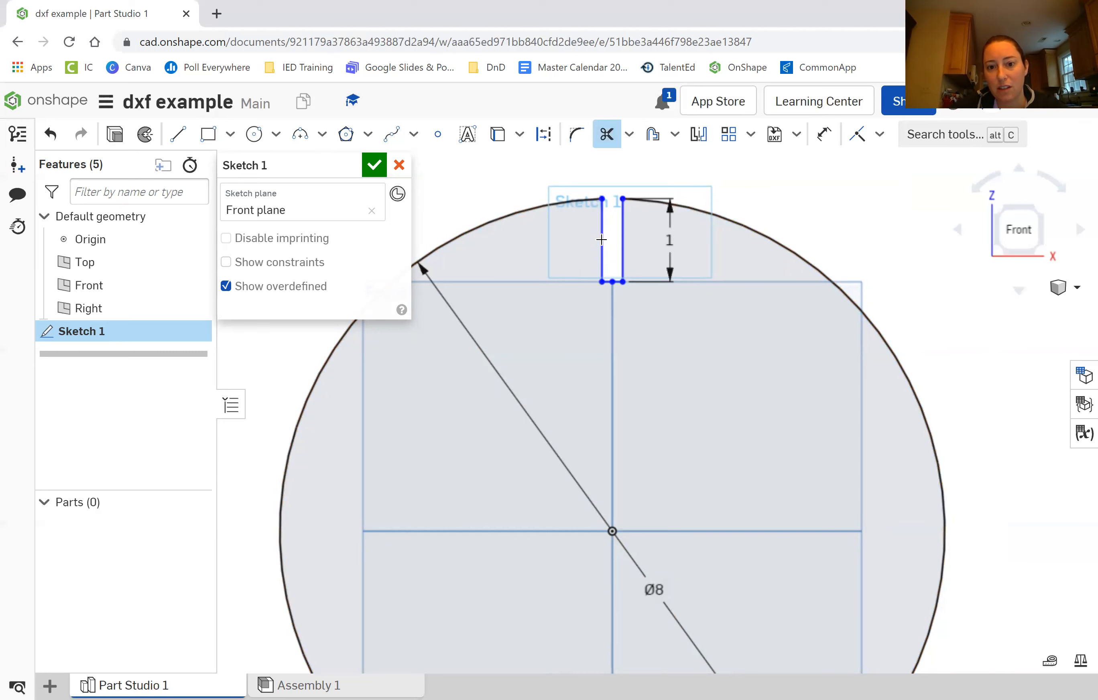
pyautogui.click(601, 239)
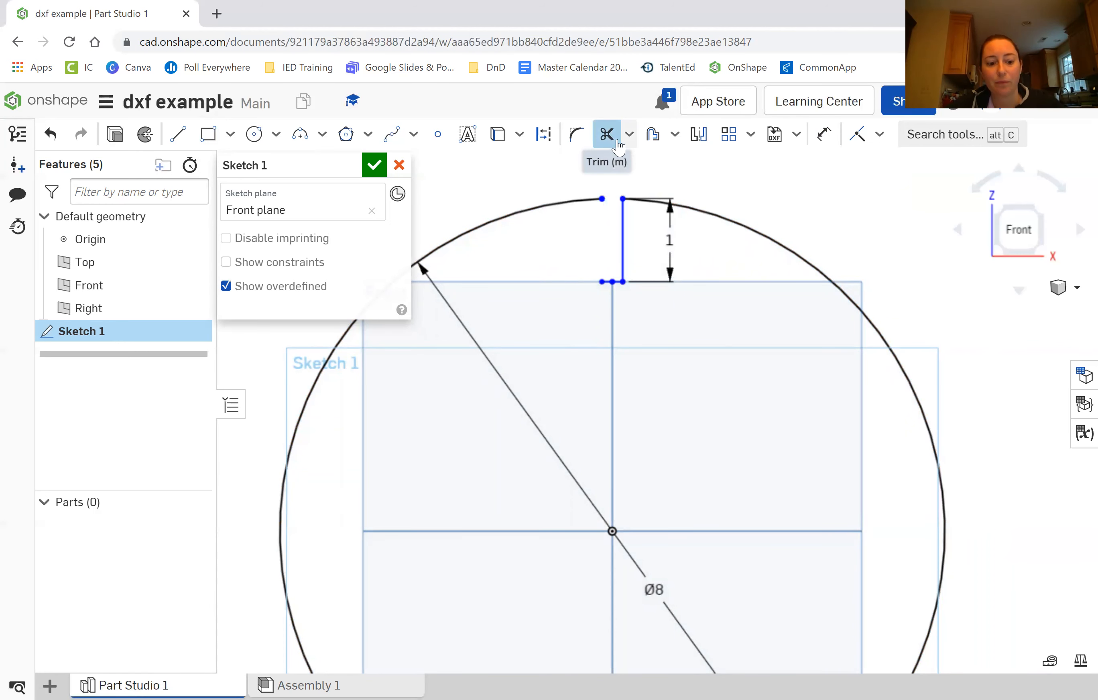
pyautogui.click(50, 134)
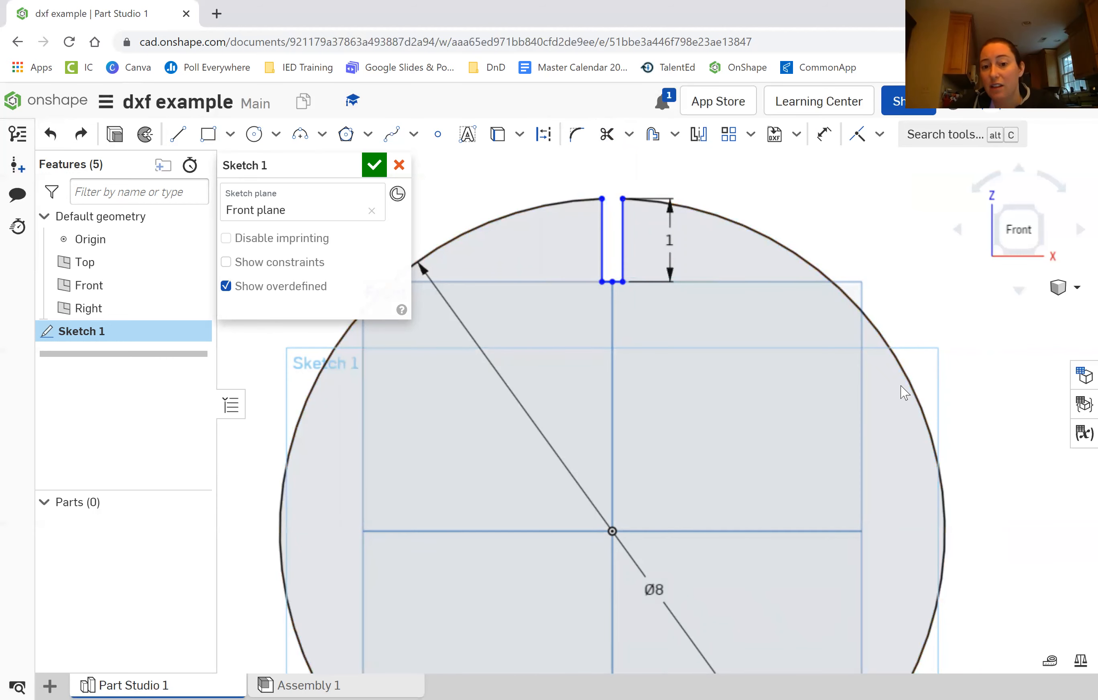
# - Try a circular sketch pattern of the slot's two long sides and its inner end around the circle's center
pyautogui.scroll(-3, 845, 419)
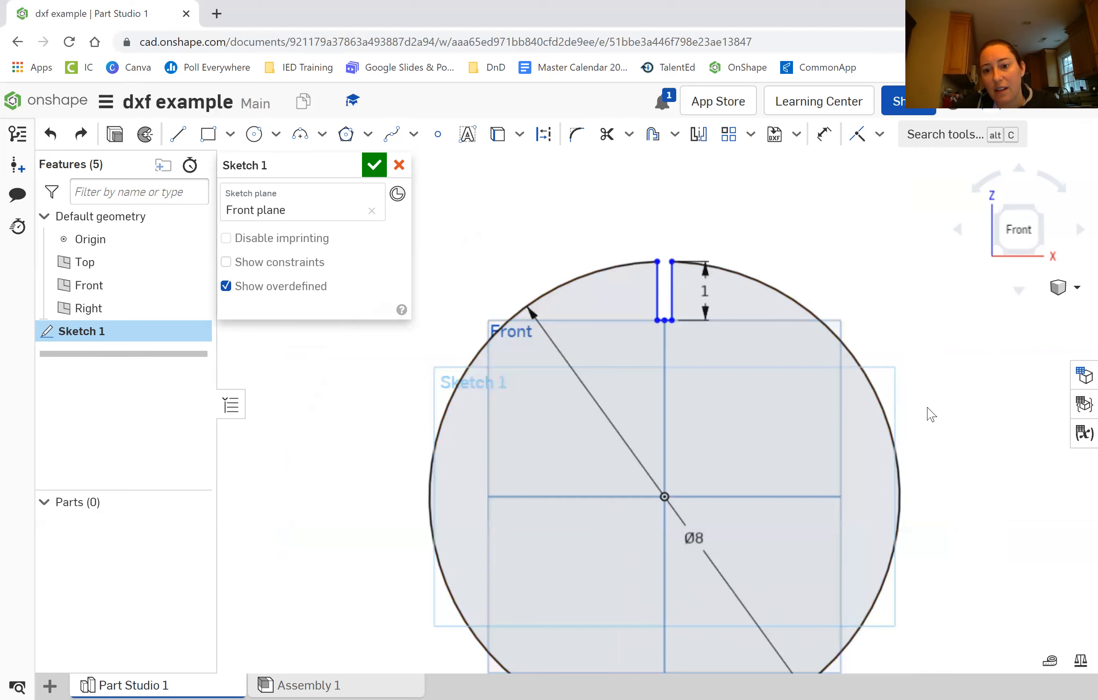
pyautogui.moveTo(929, 411); pyautogui.dragTo(897, 341, button='middle')
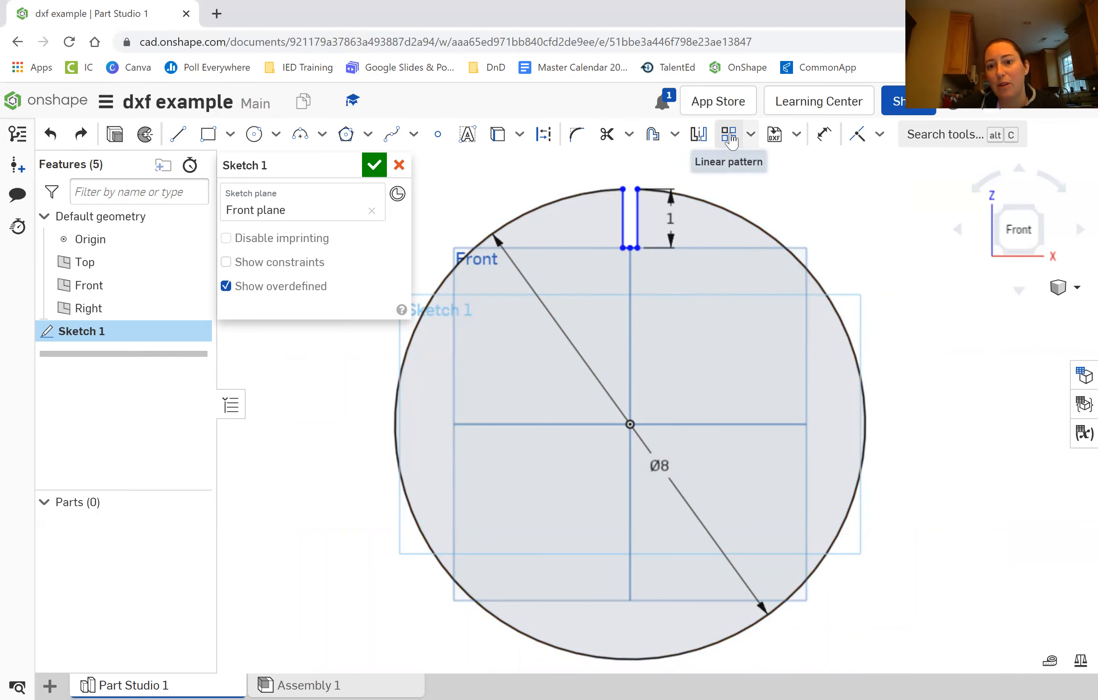
pyautogui.click(751, 134)
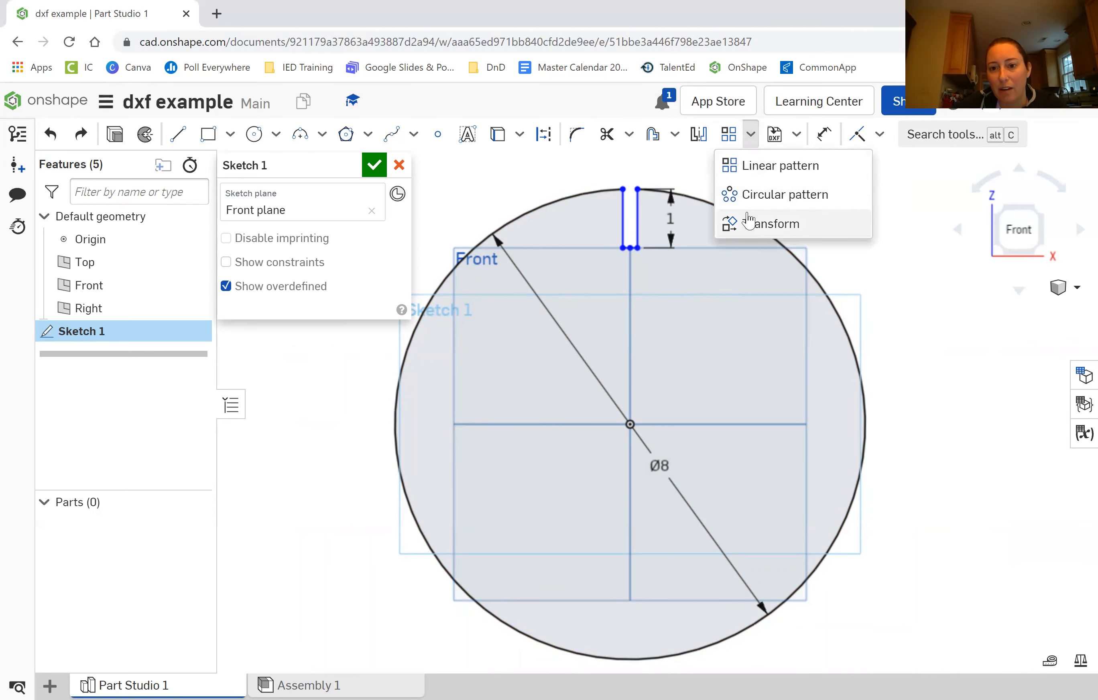
pyautogui.click(750, 200)
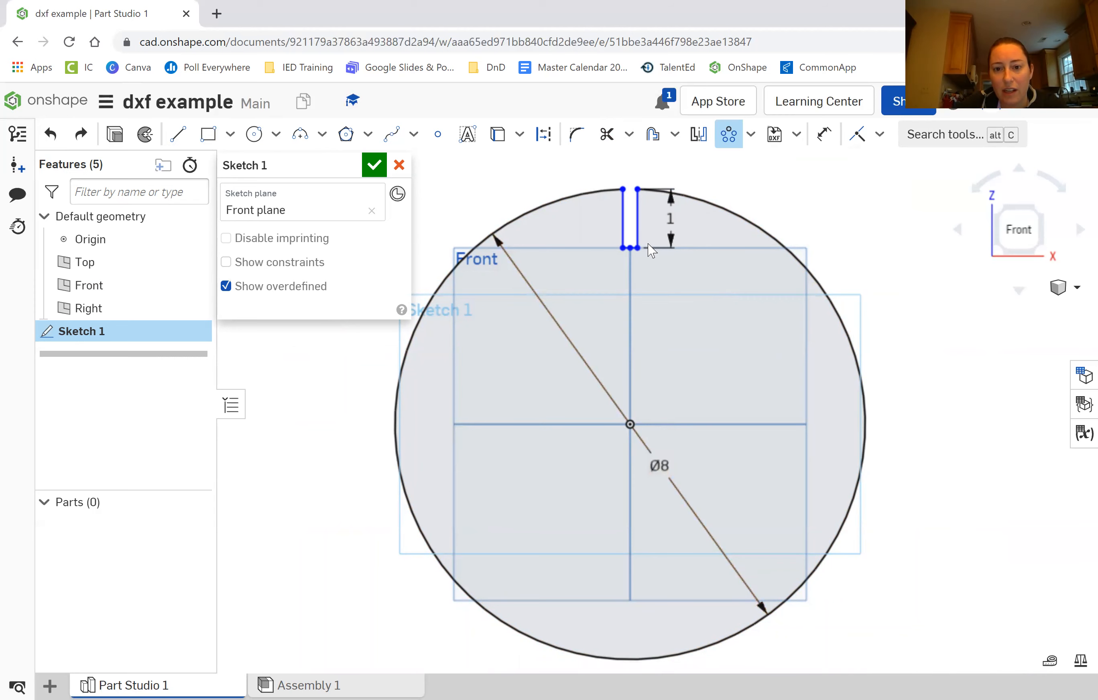
pyautogui.scroll(3, 620, 226)
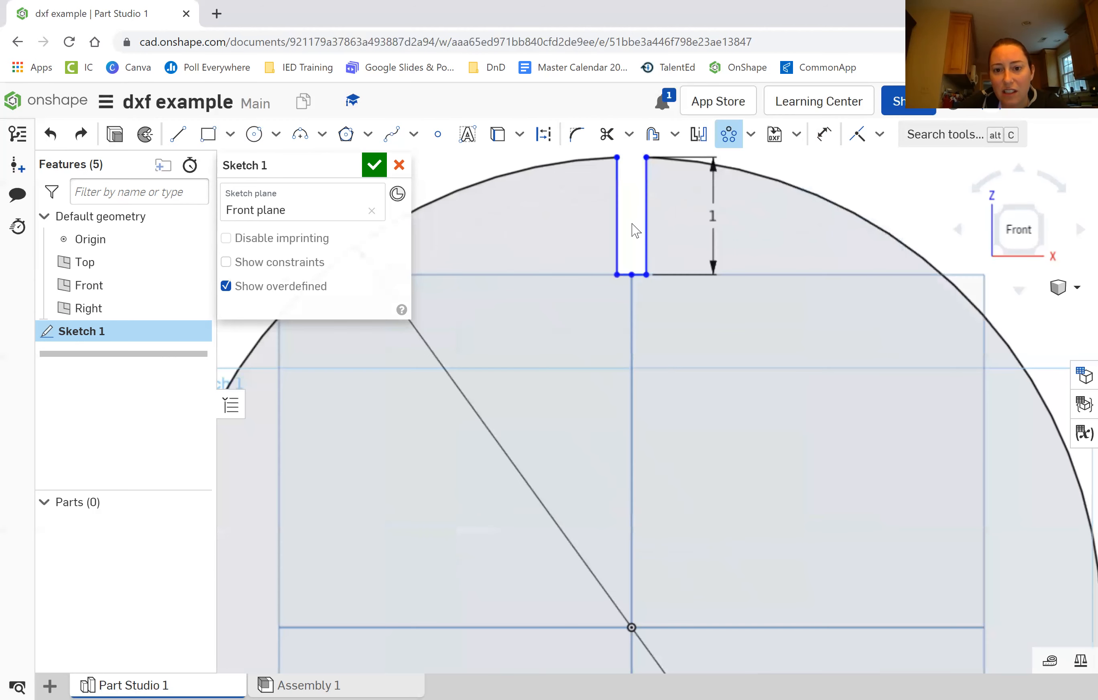
pyautogui.moveTo(612, 269); pyautogui.dragTo(620, 305)
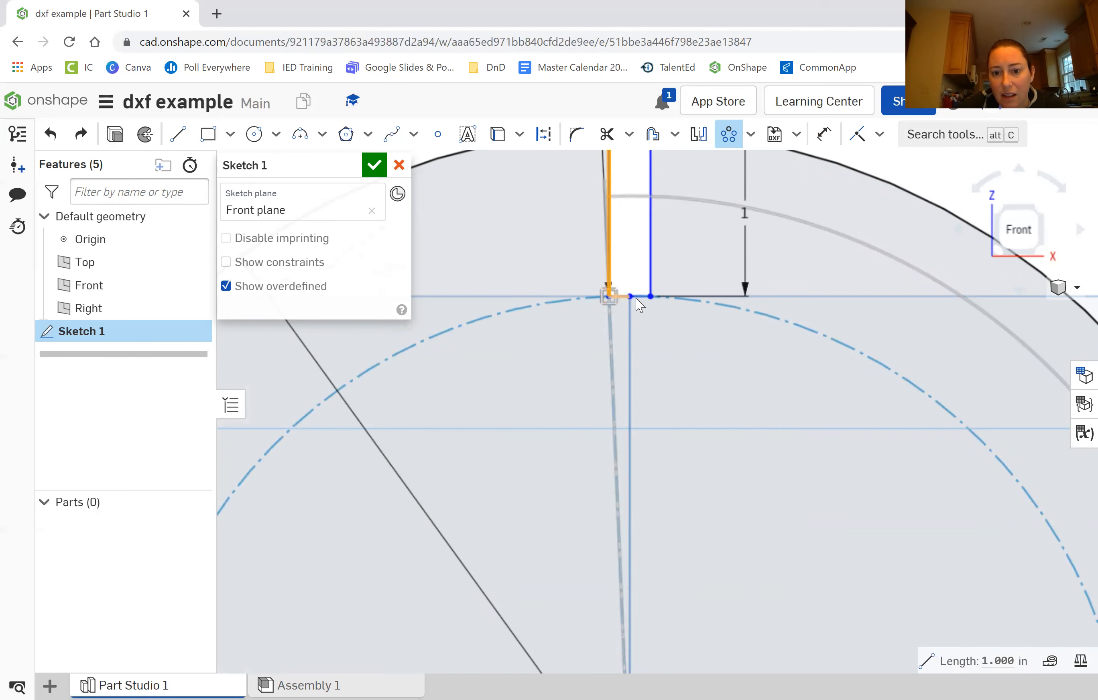
pyautogui.click(624, 295)
pyautogui.click(651, 281)
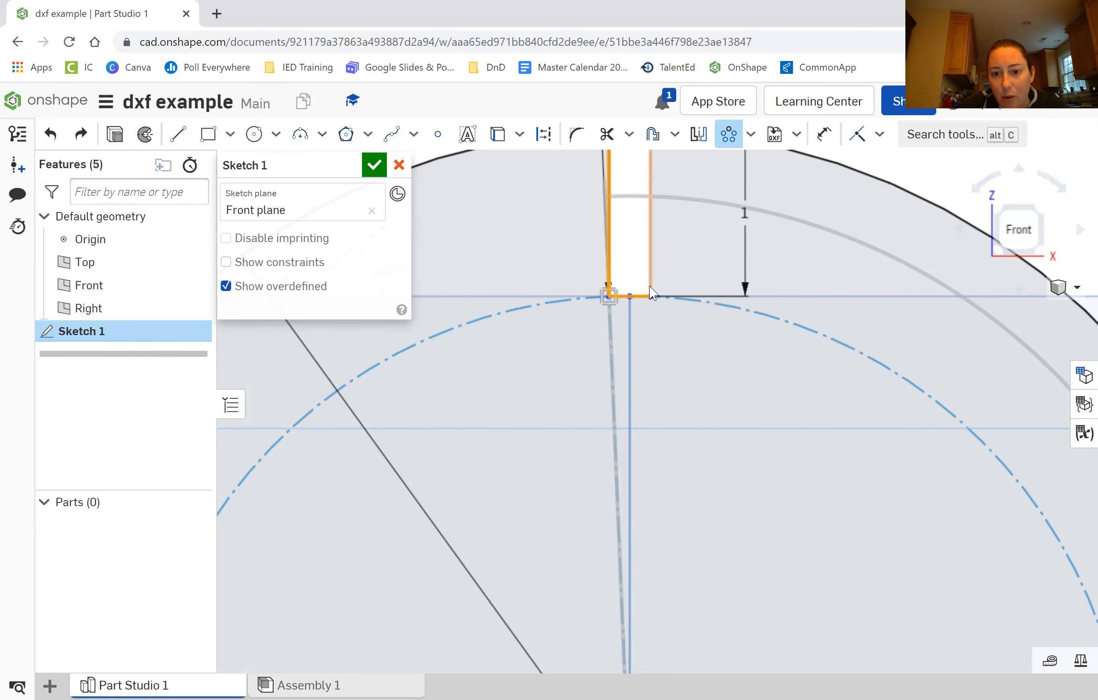
pyautogui.scroll(-2, 724, 350)
pyautogui.scroll(-2, 724, 347)
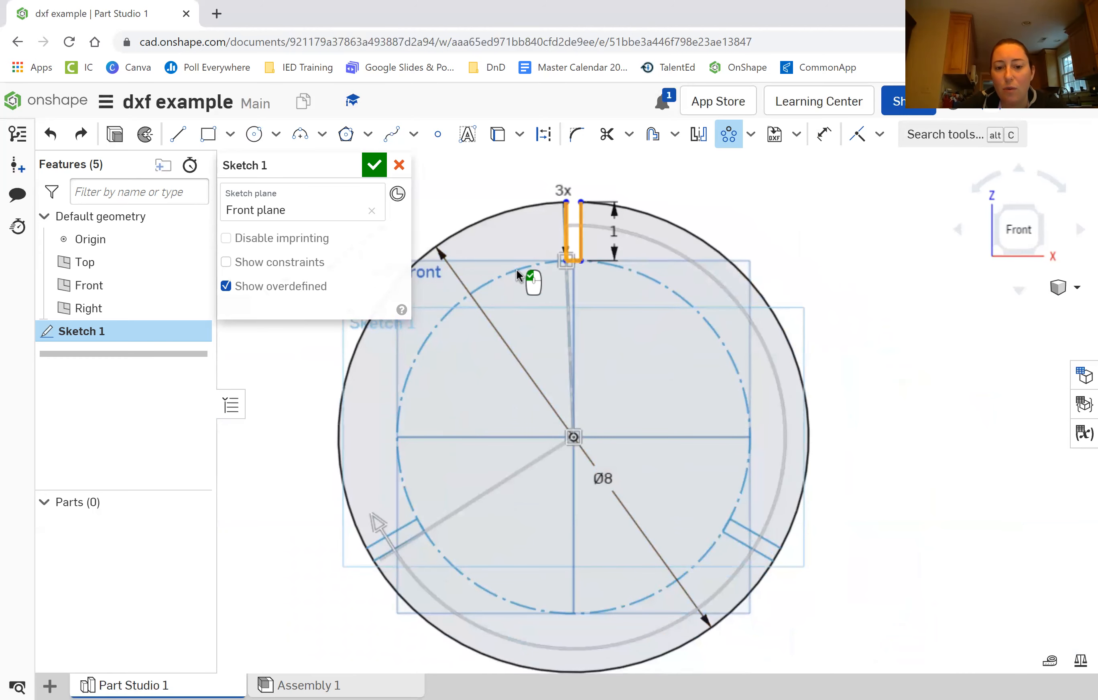
pyautogui.scroll(-2, 757, 384)
pyautogui.moveTo(825, 383); pyautogui.dragTo(863, 376, button='middle')
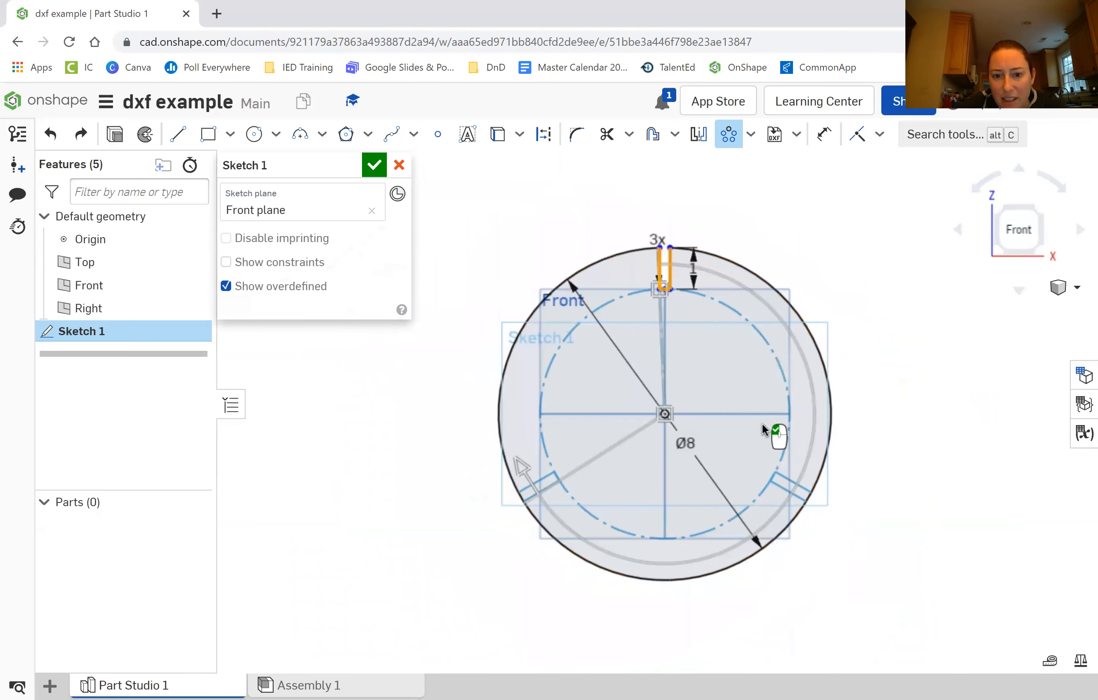
# - Set the circular pattern's instance count to 8 and leave the pattern tool
pyautogui.click(663, 237)
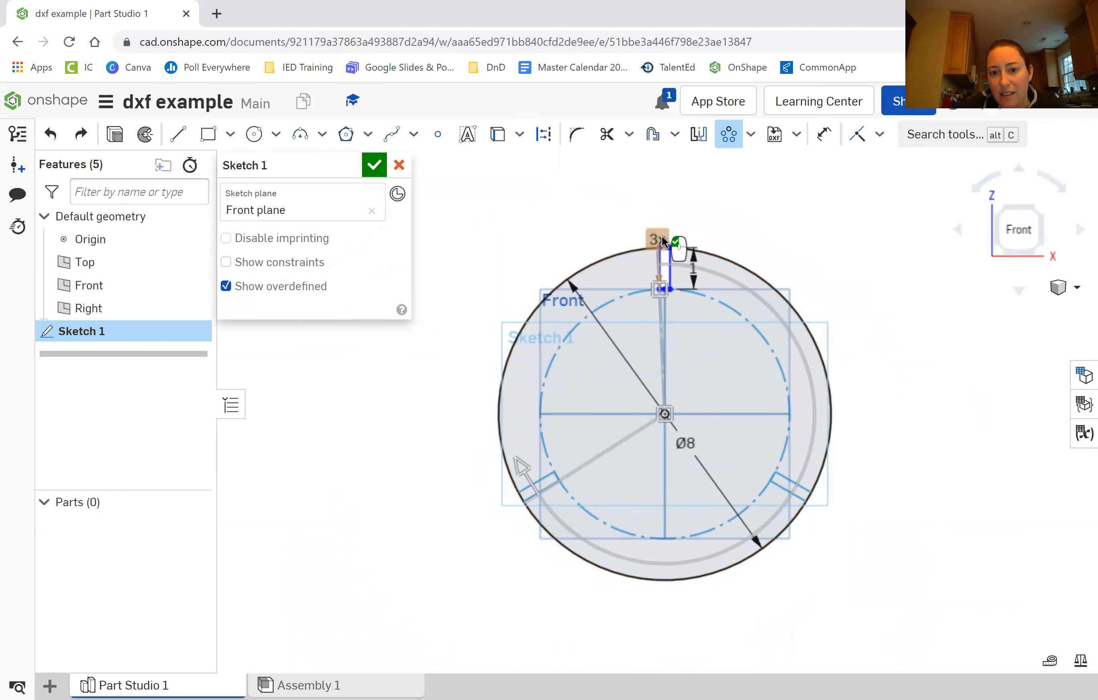
pyautogui.doubleClick(657, 238)
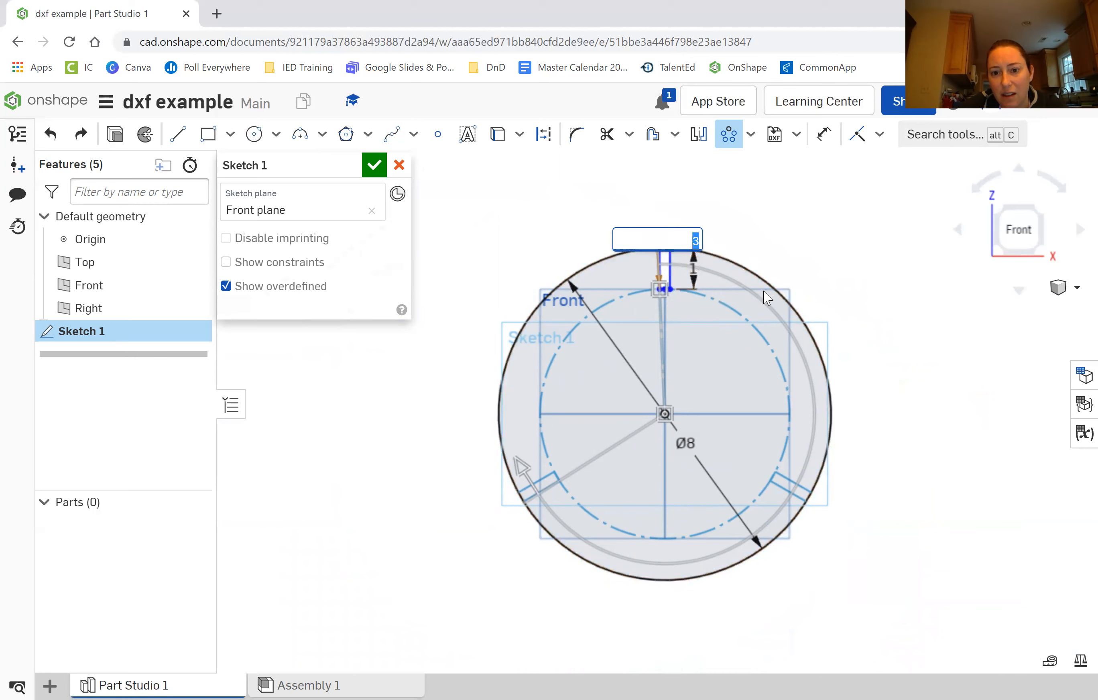
pyautogui.write('9')
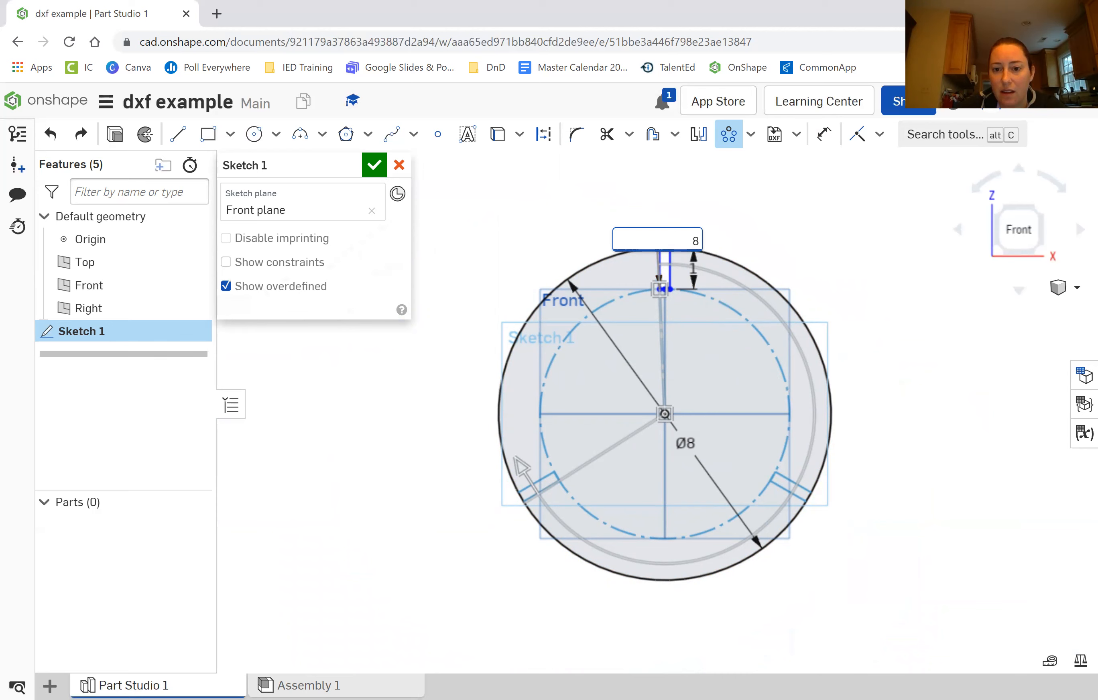
pyautogui.press('Return')
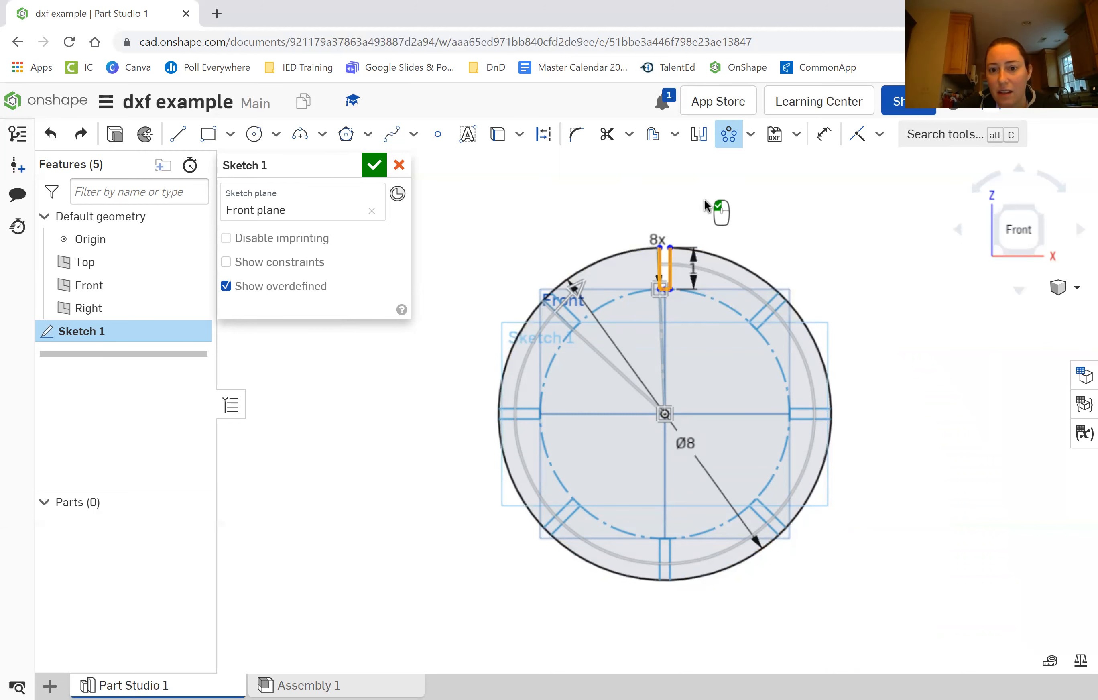
pyautogui.click(739, 137)
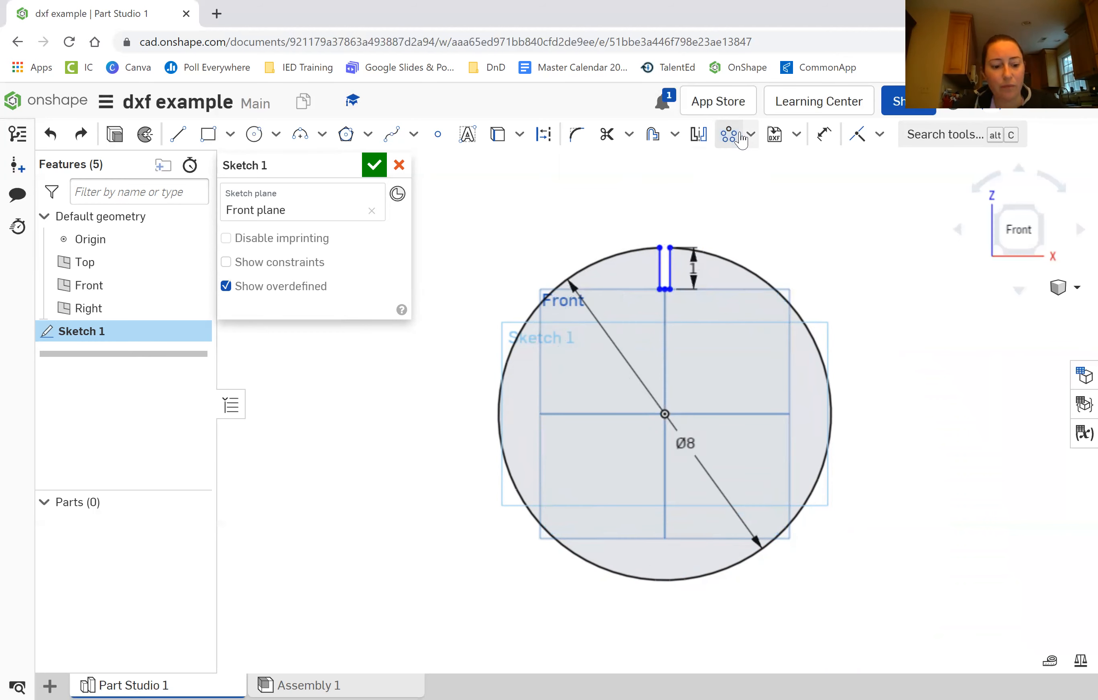
# - Try a circular sketch pattern of only the slot's left long side and inner end around the circle's center
pyautogui.click(729, 135)
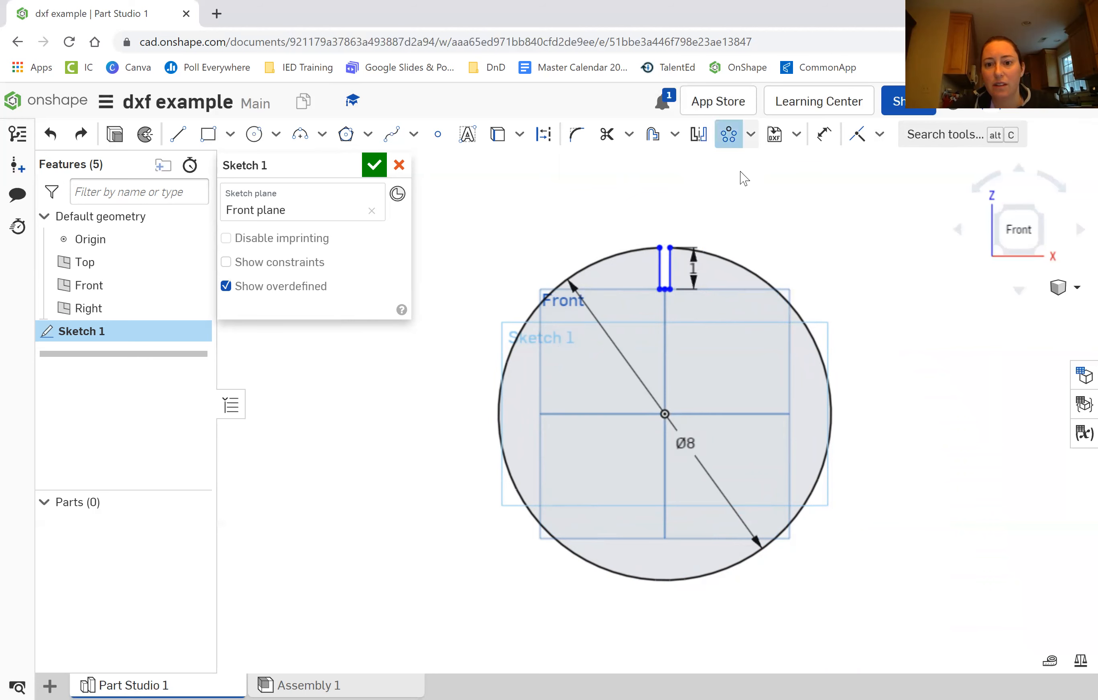
pyautogui.scroll(5, 664, 282)
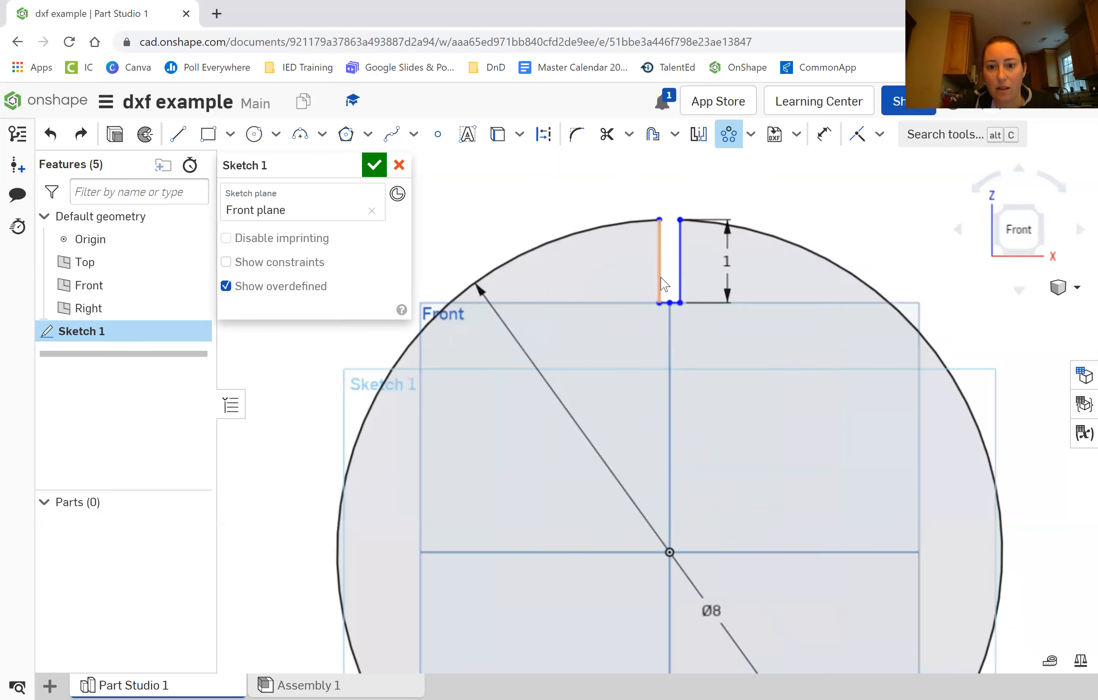
pyautogui.click(660, 299)
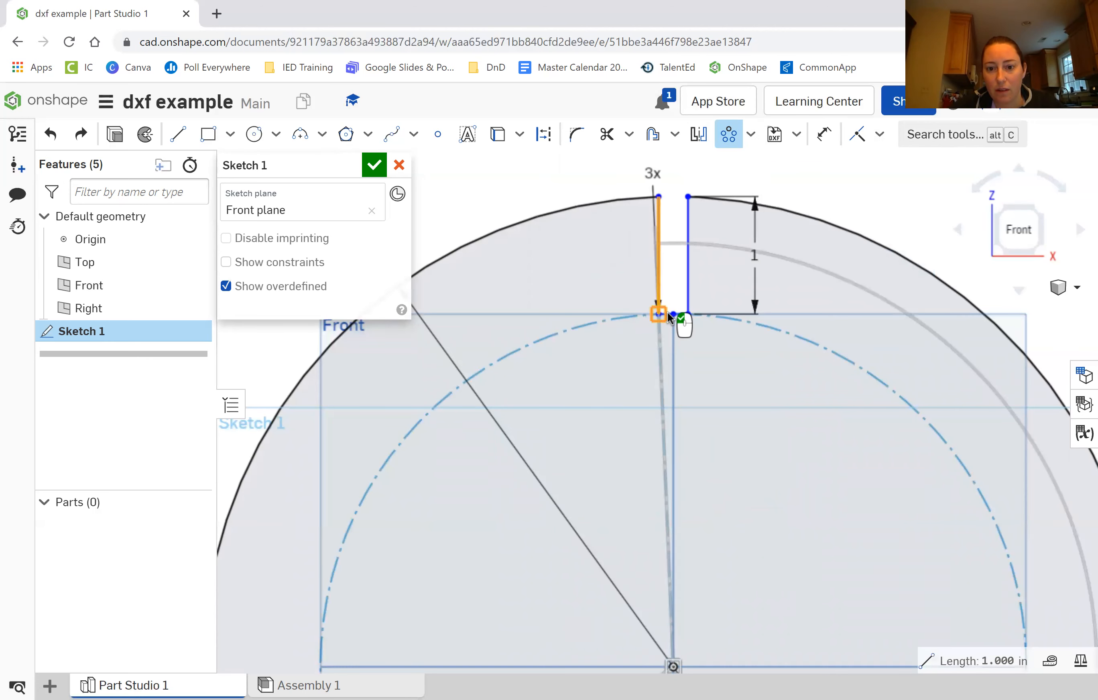
pyautogui.scroll(3, 664, 315)
pyautogui.click(694, 314)
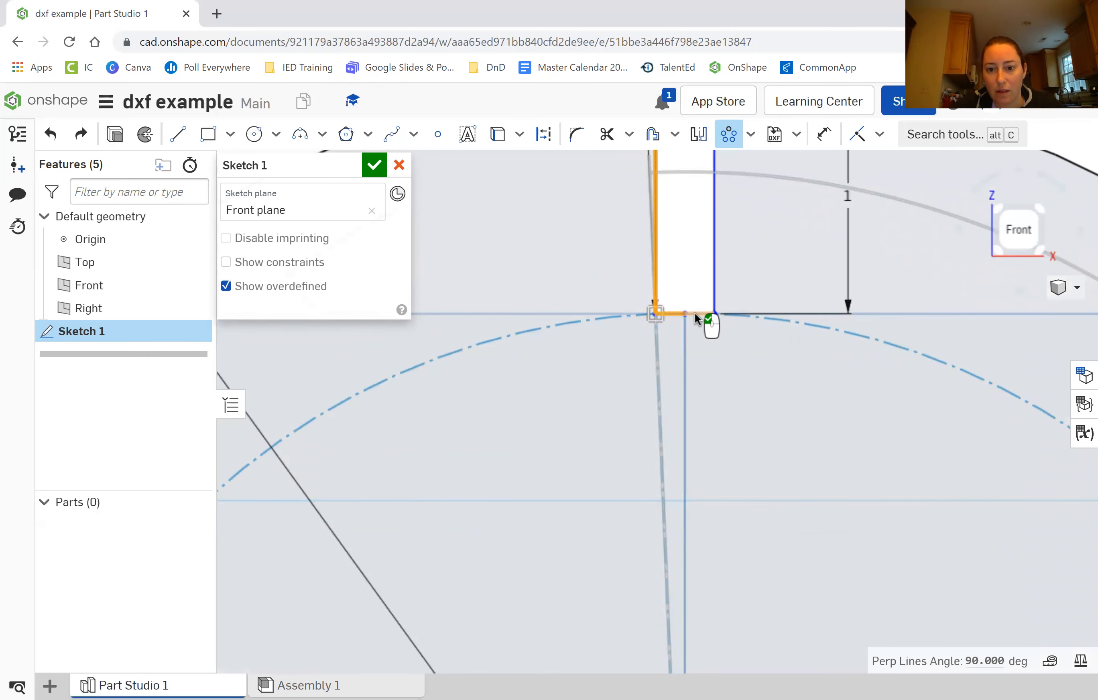
pyautogui.press('Return')
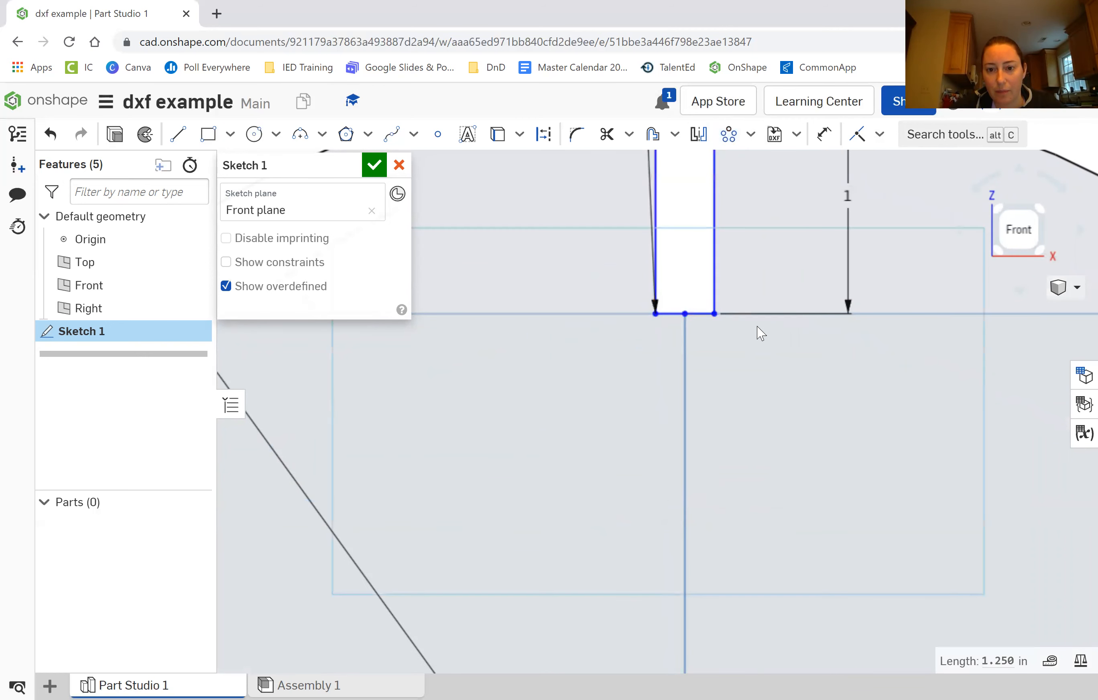
# - Try a separate circular sketch pattern of the slot's right long side, and undo both partial patterns
pyautogui.click(716, 304)
pyautogui.scroll(-5, 718, 305)
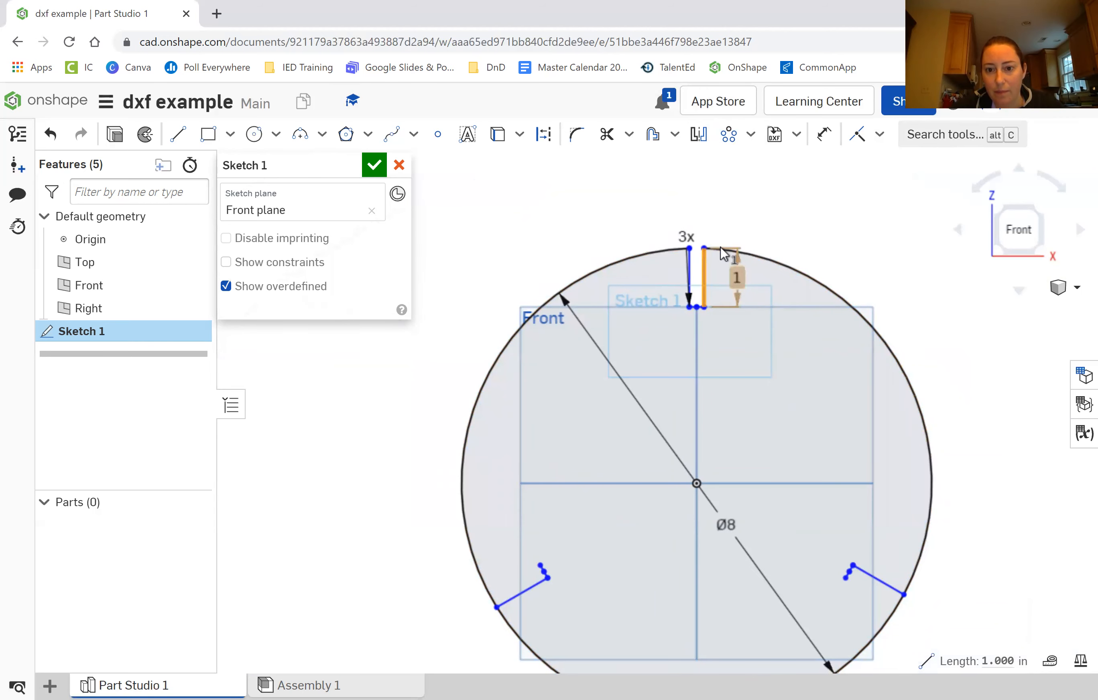
pyautogui.scroll(2, 721, 247)
pyautogui.scroll(5, 630, 561)
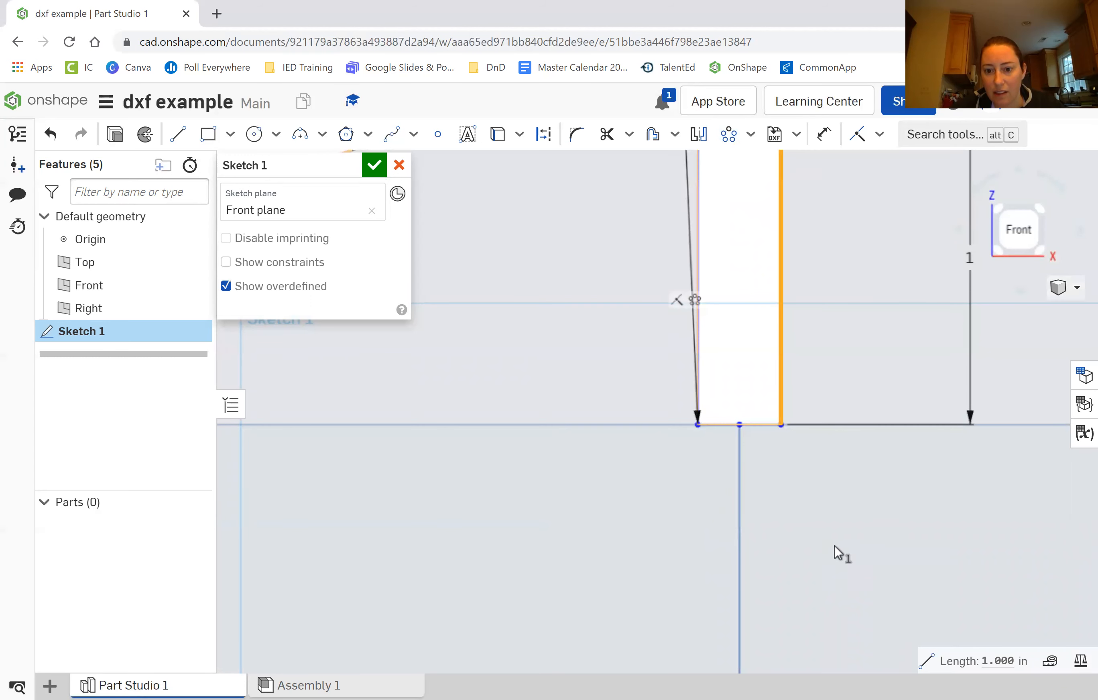
pyautogui.click(697, 332)
pyautogui.scroll(-5, 836, 365)
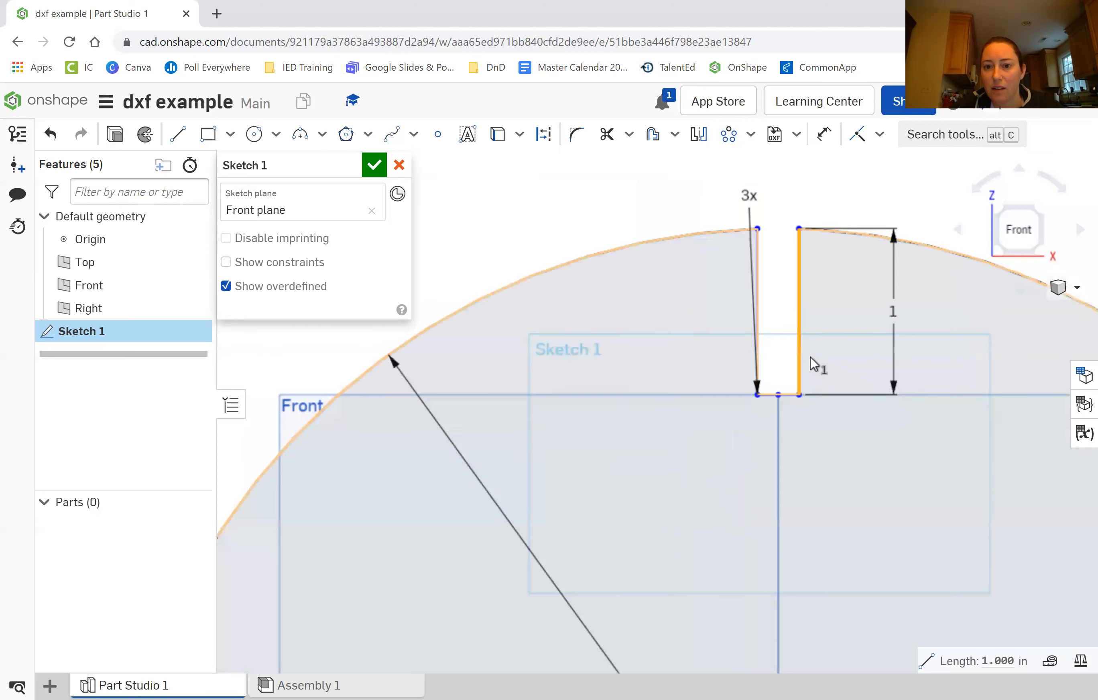
pyautogui.click(729, 134)
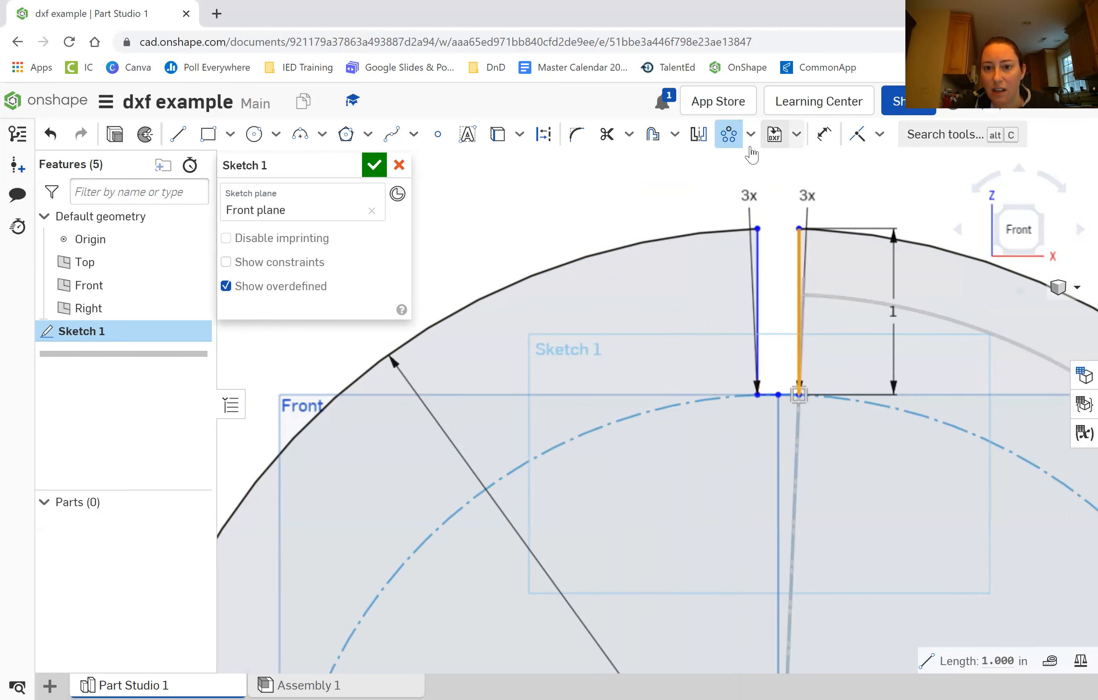
pyautogui.click(51, 136)
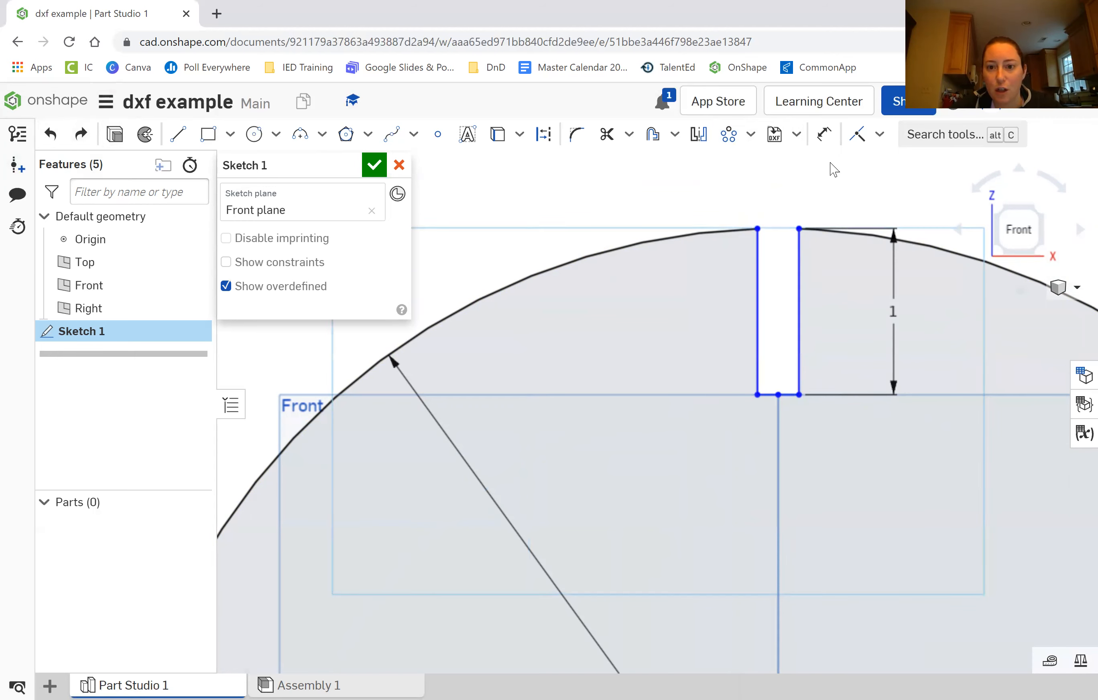
# - Start a circular sketch pattern of the slot's two long sides and its inner end around the circle's center
pyautogui.click(729, 137)
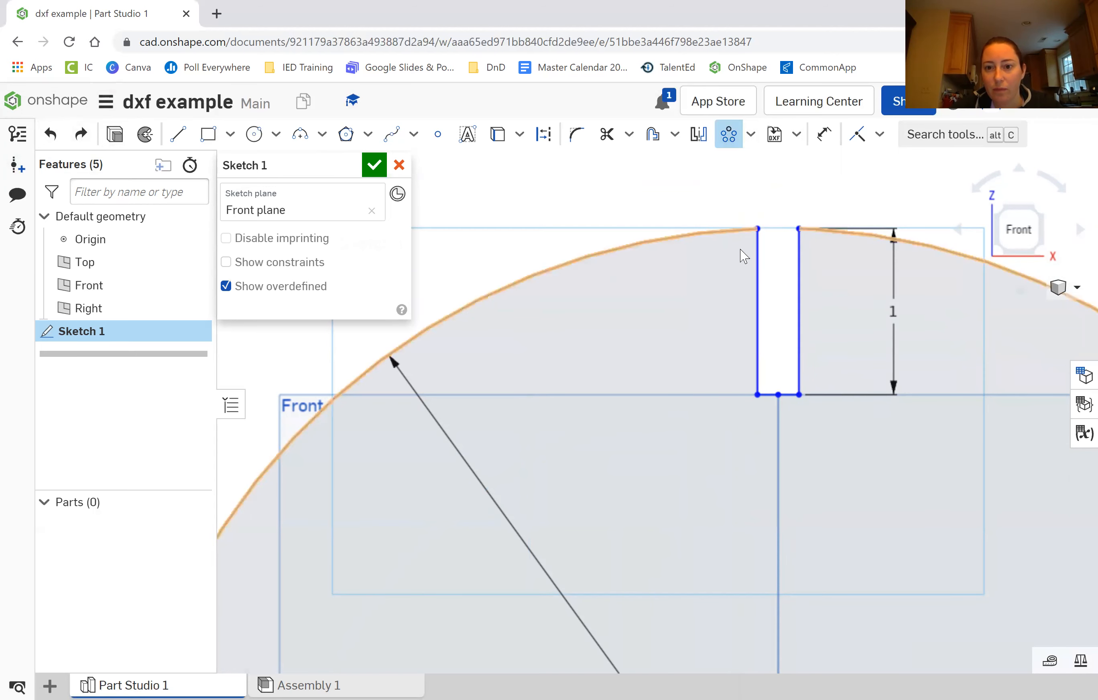
pyautogui.click(759, 298)
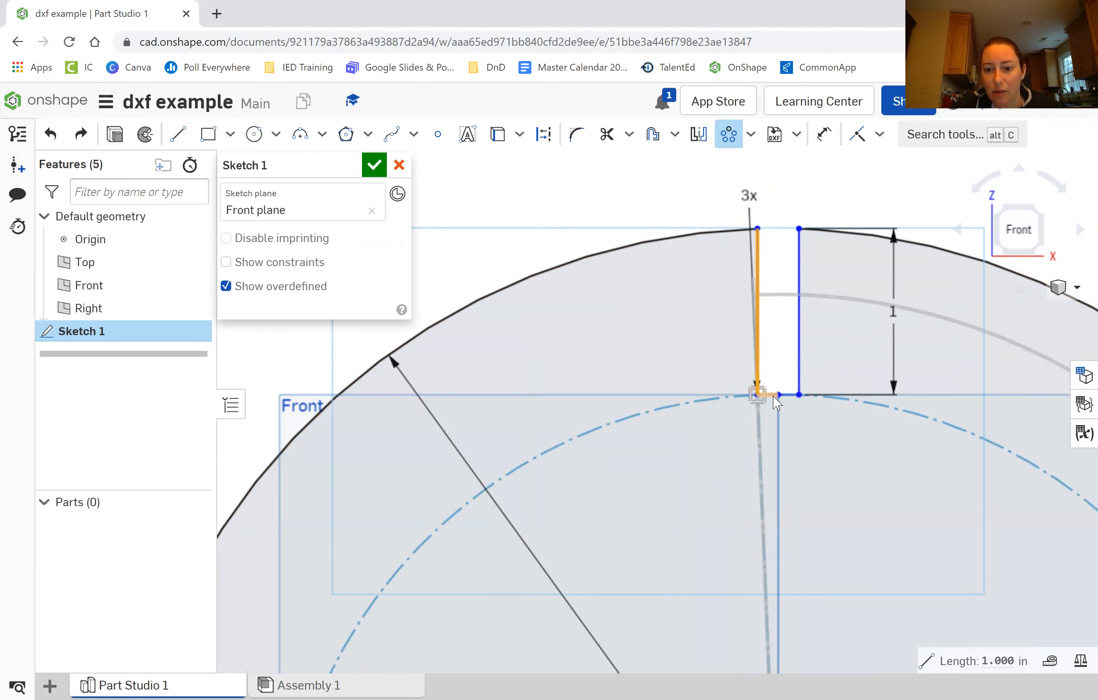
pyautogui.scroll(3, 762, 396)
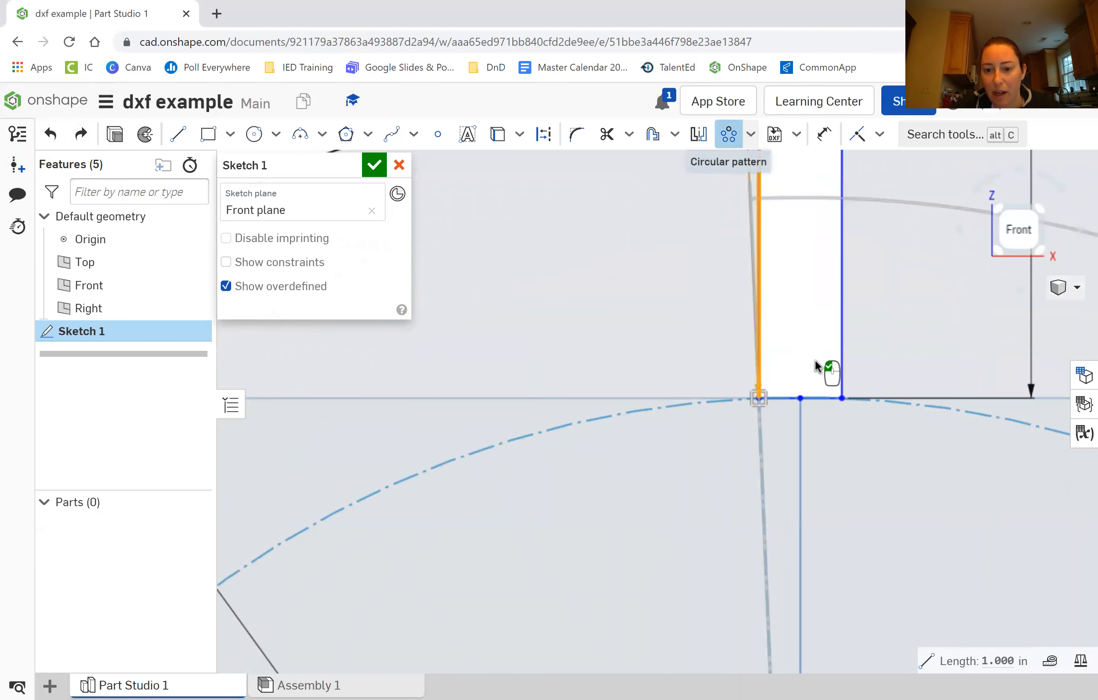
pyautogui.click(828, 397)
pyautogui.click(842, 365)
pyautogui.scroll(-3, 659, 312)
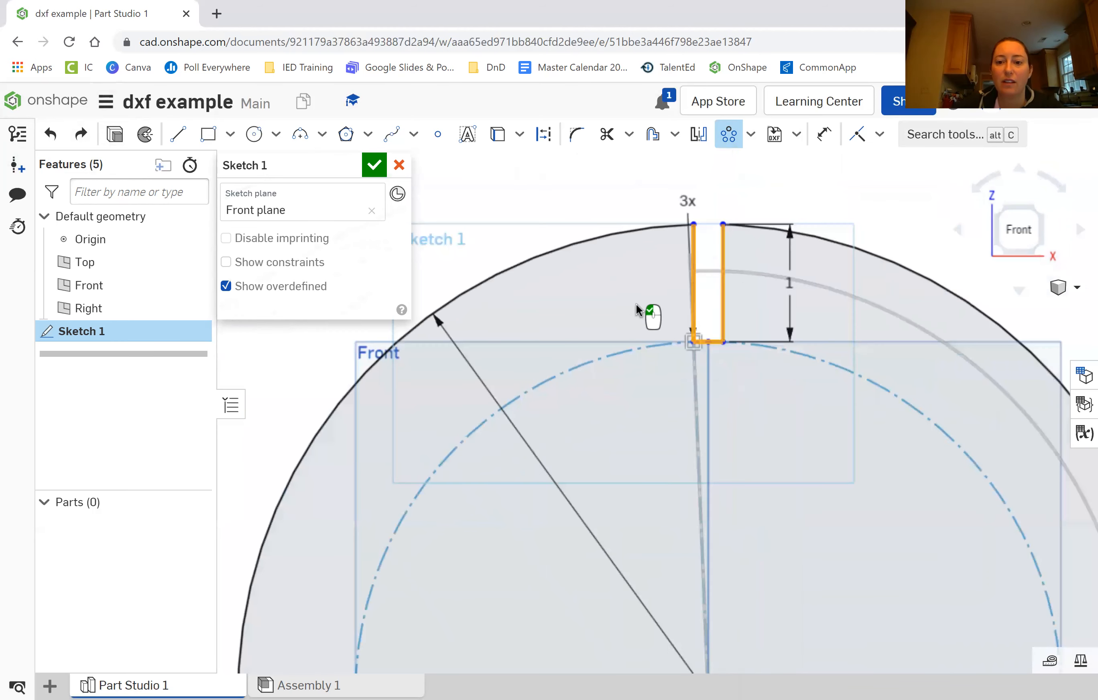
pyautogui.scroll(-5, 796, 166)
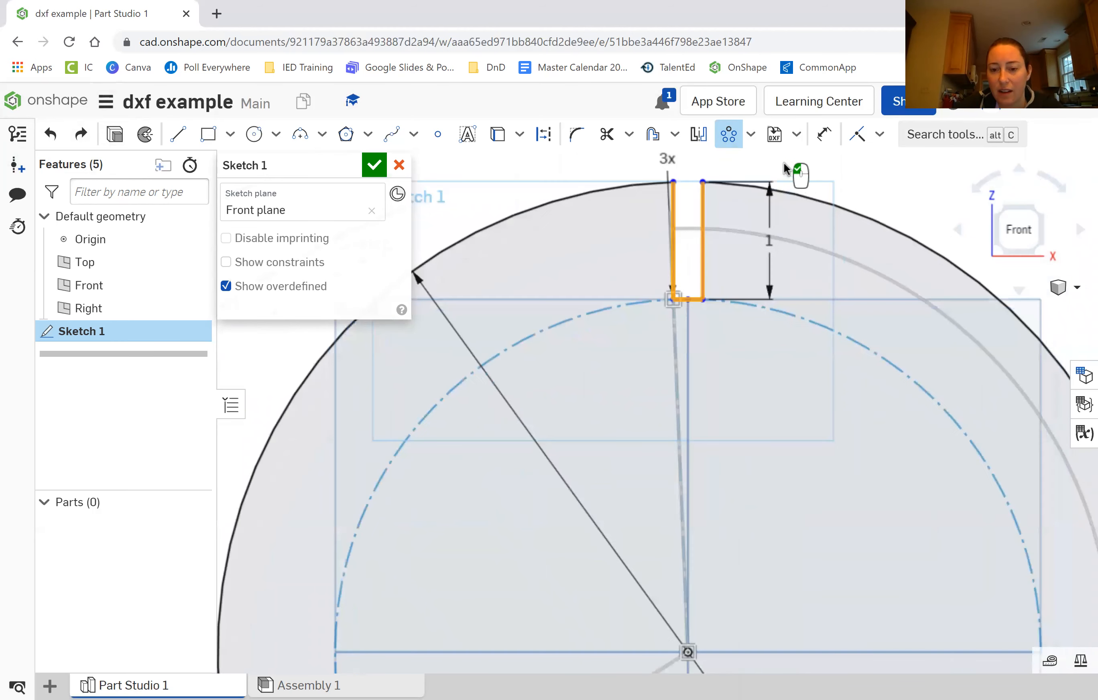
# - Set the slot pattern's instance count to 8 and finish the sketch
pyautogui.doubleClick(670, 167)
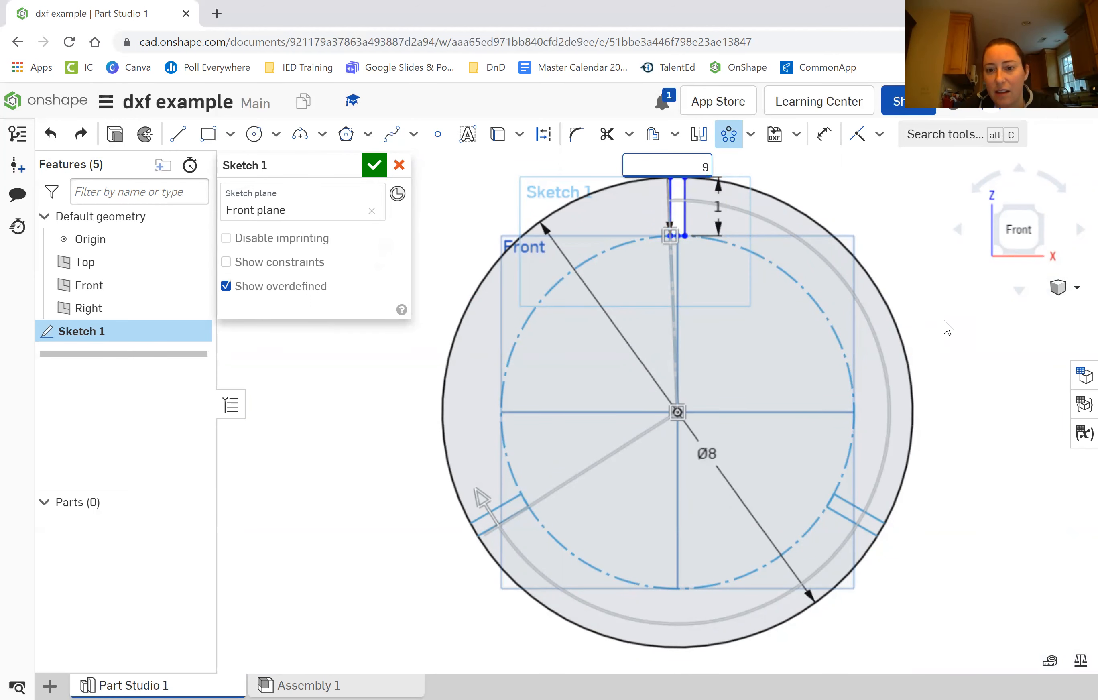
pyautogui.press('Return')
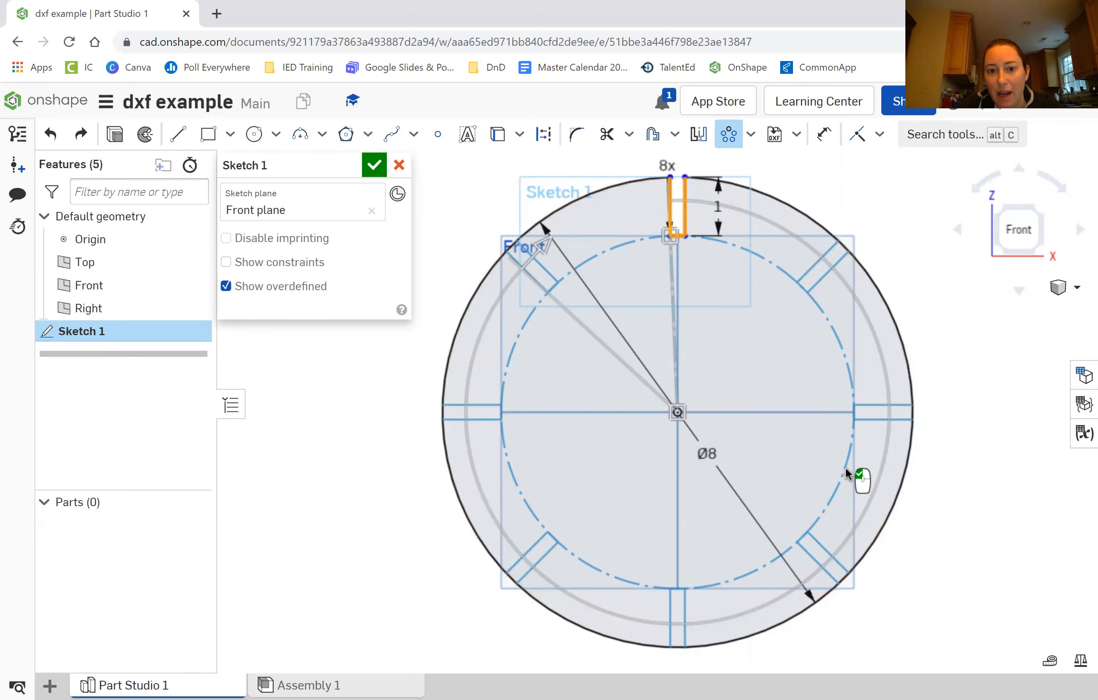
pyautogui.click(374, 165)
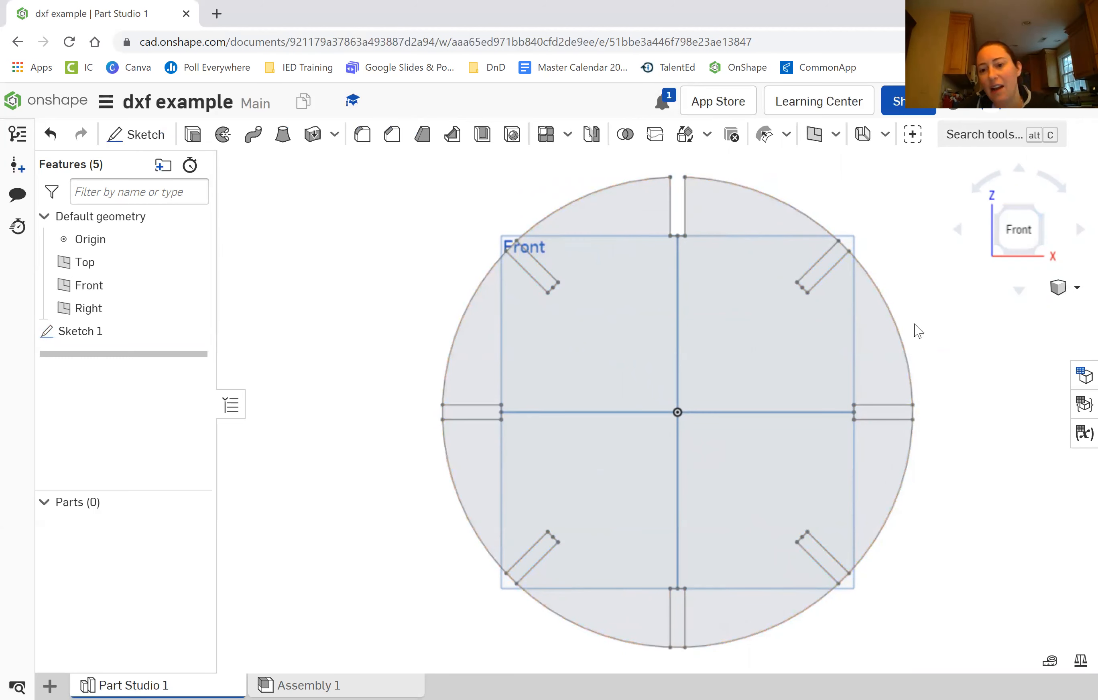
# - Reopen Sketch 1 and trim the rim arcs that close the outer ends of the seven patterned slots
pyautogui.scroll(2, 983, 319)
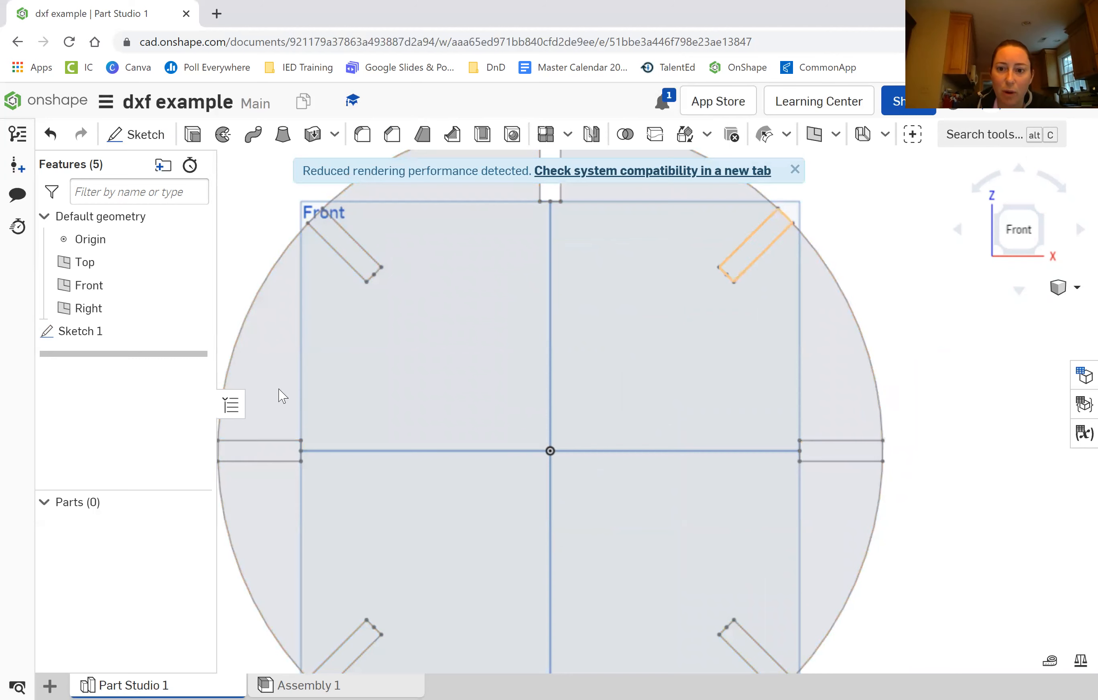
pyautogui.press('f')
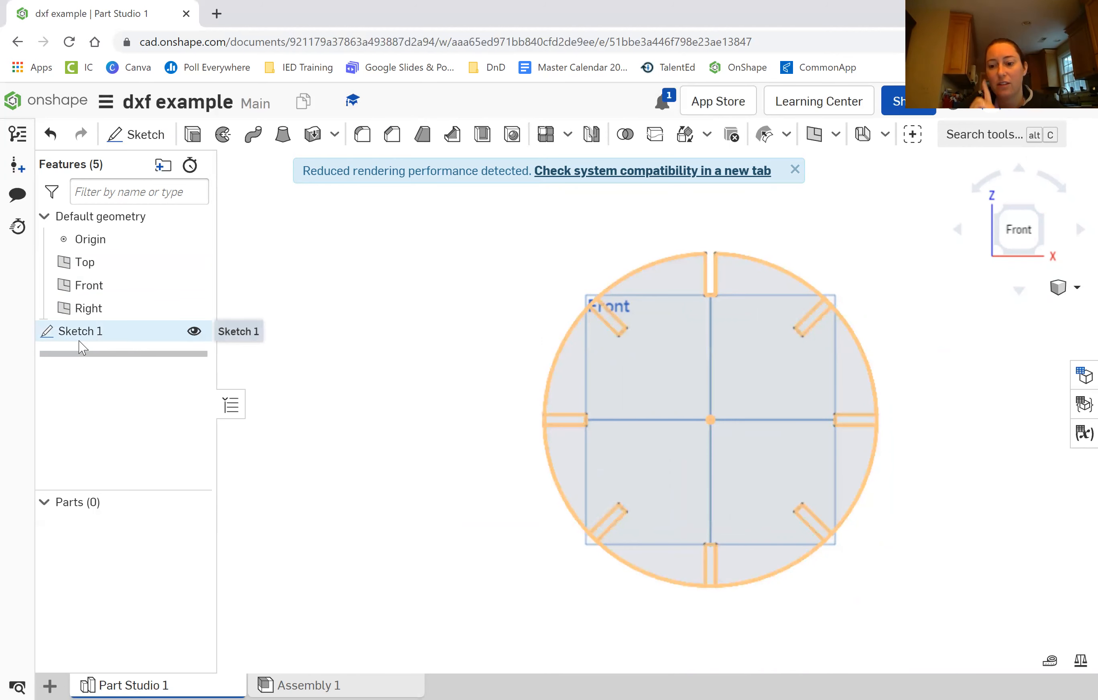
pyautogui.doubleClick(65, 337)
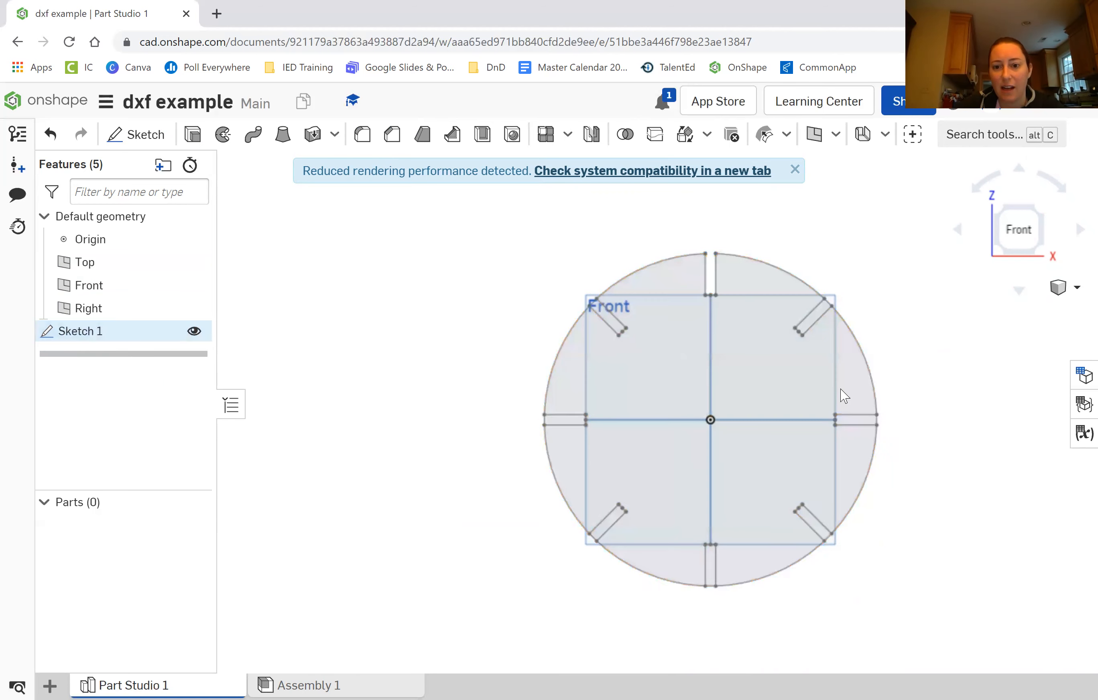
pyautogui.moveTo(886, 417); pyautogui.dragTo(861, 414, button='middle')
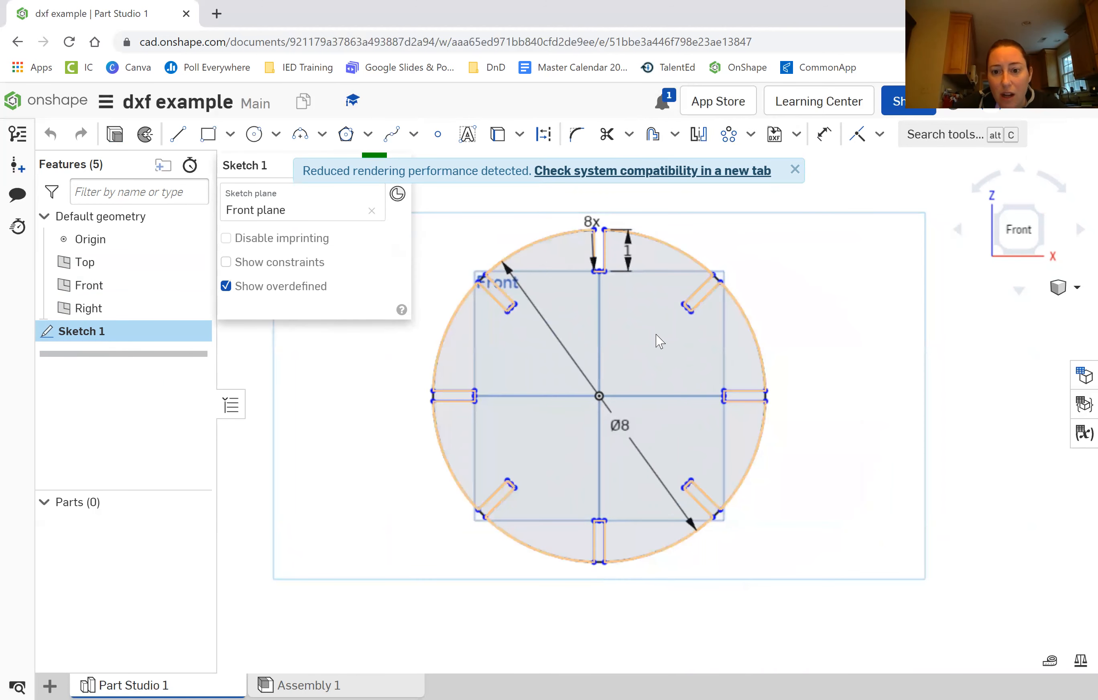
pyautogui.scroll(3, 656, 337)
pyautogui.click(606, 134)
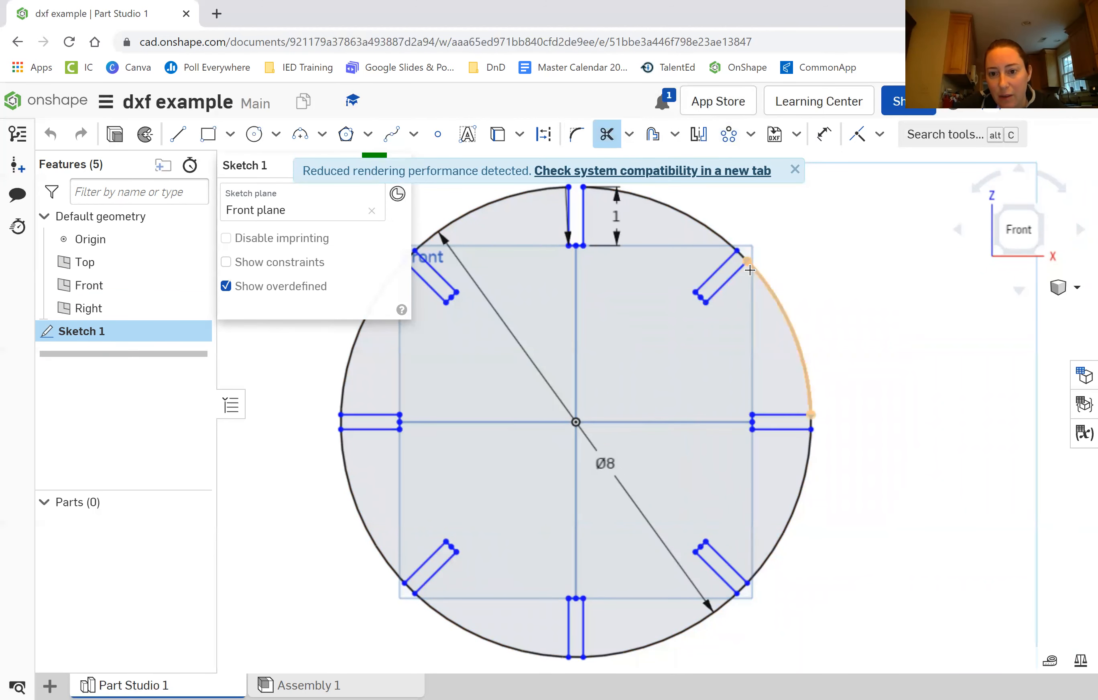
pyautogui.click(814, 425)
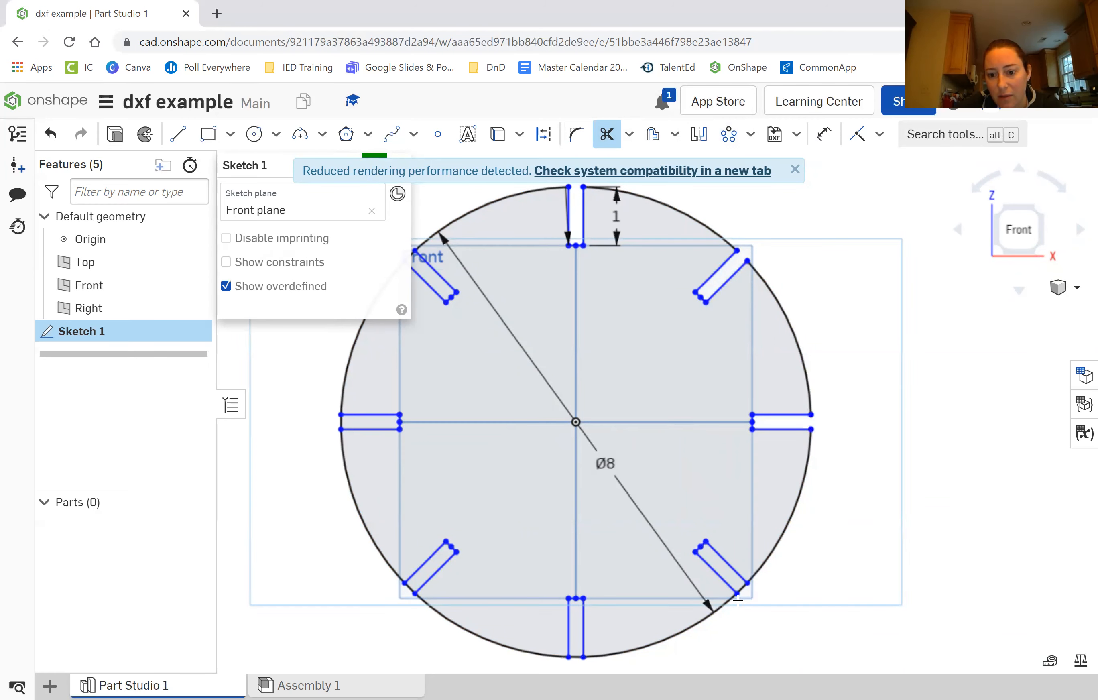
pyautogui.click(742, 589)
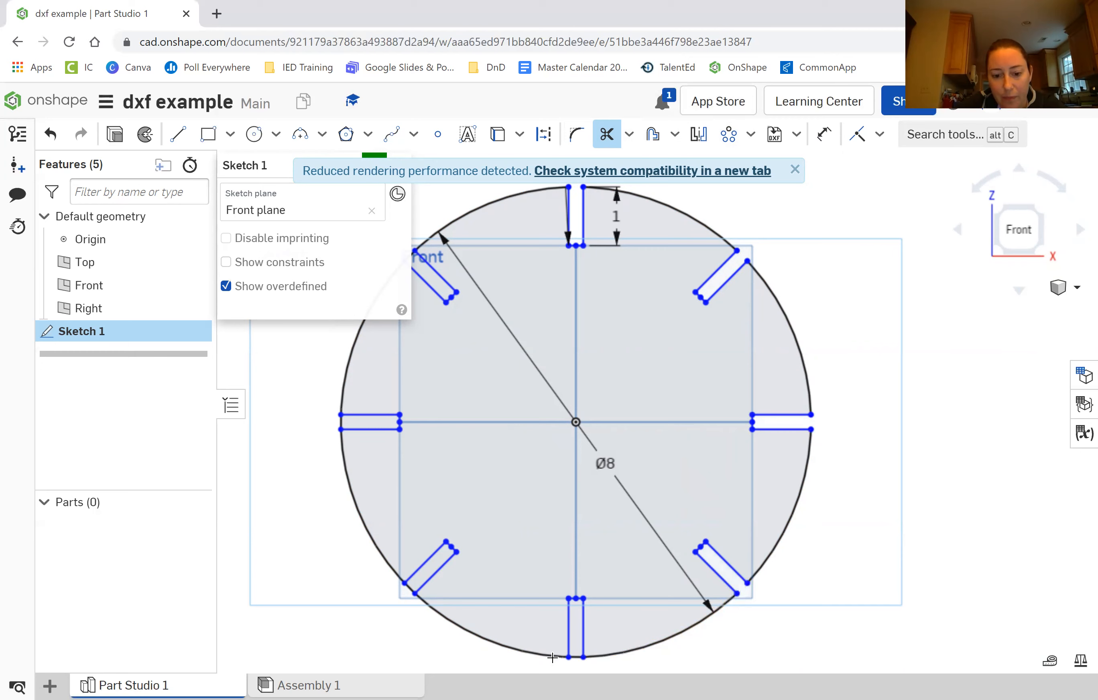
pyautogui.click(577, 658)
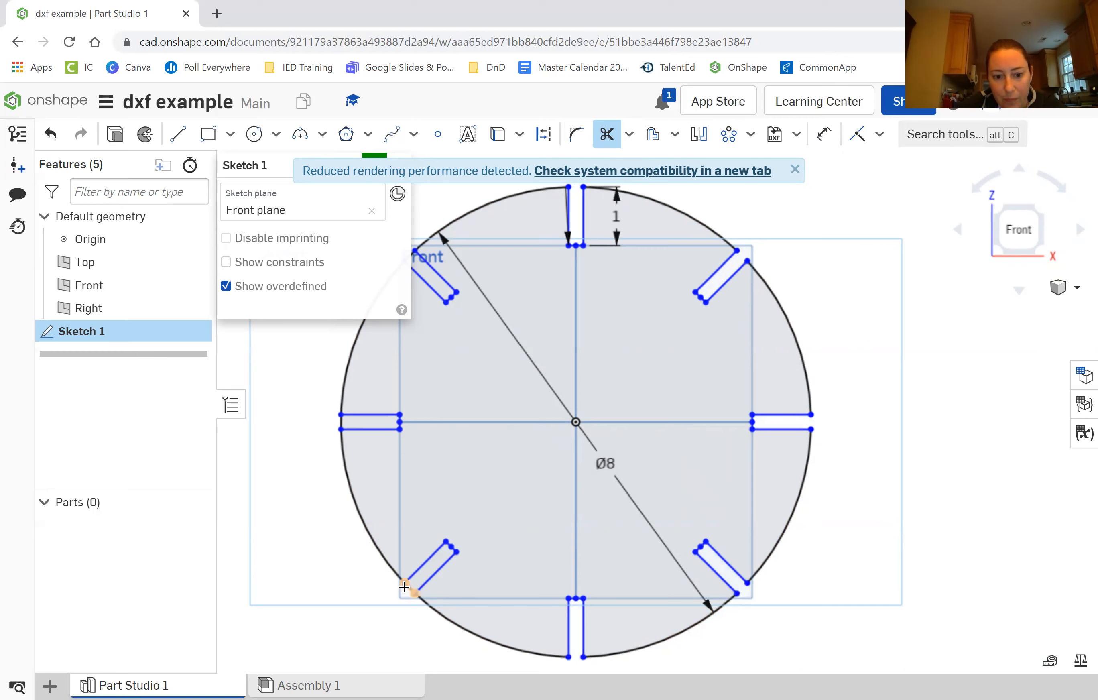
pyautogui.click(341, 422)
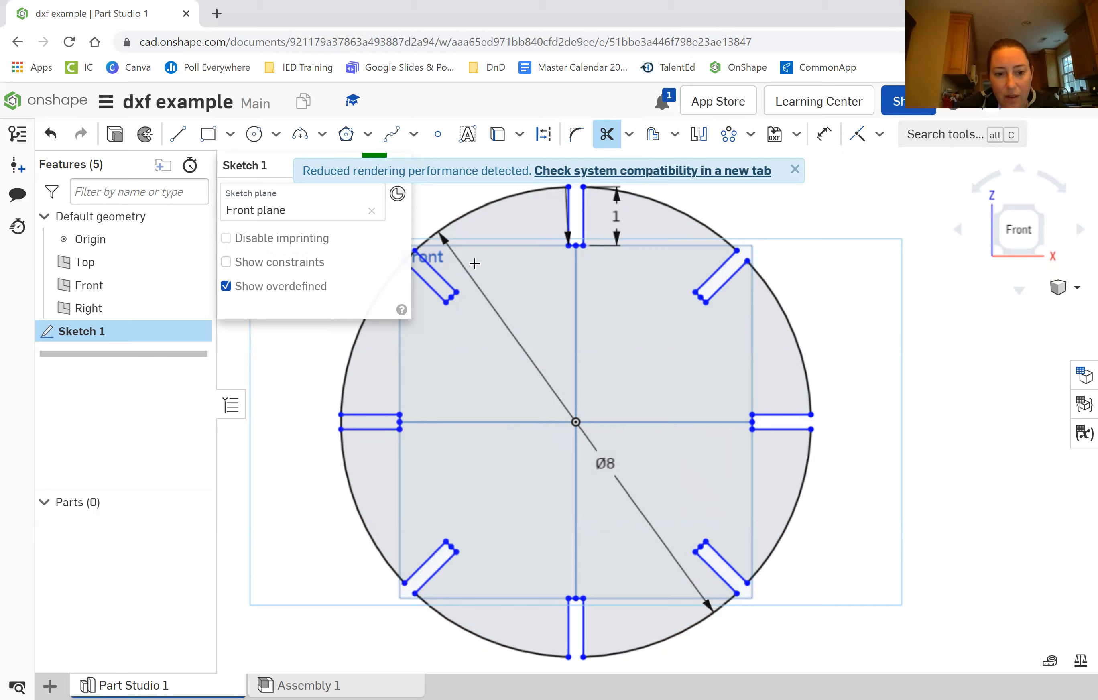
pyautogui.moveTo(469, 198); pyautogui.dragTo(560, 228, button='middle')
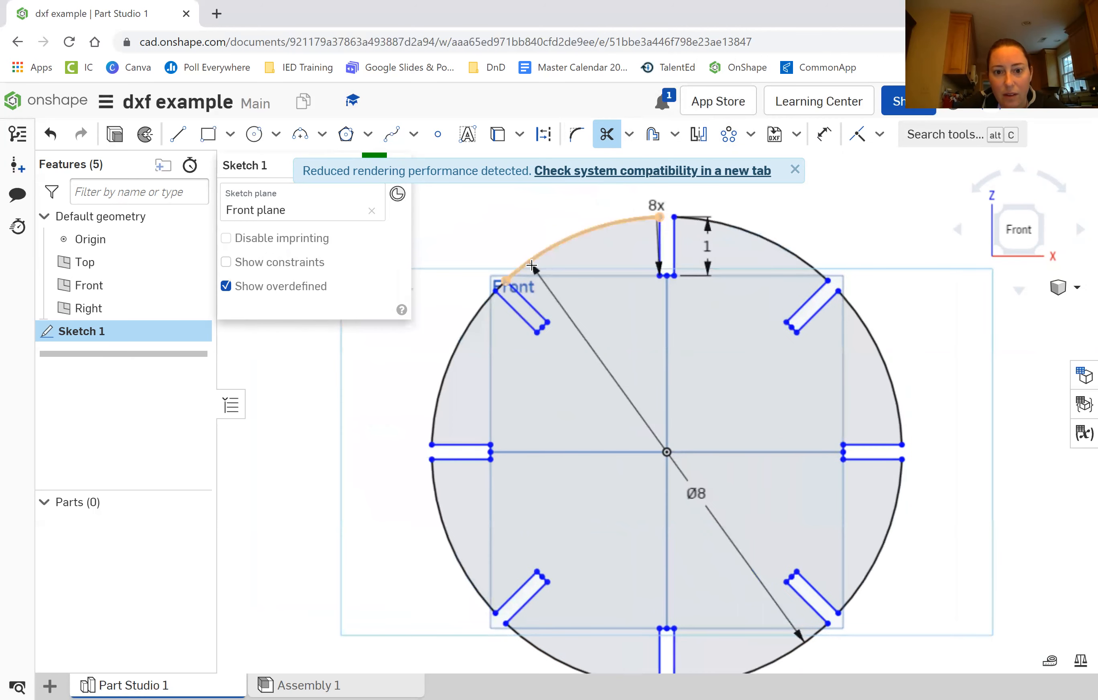
pyautogui.click(499, 288)
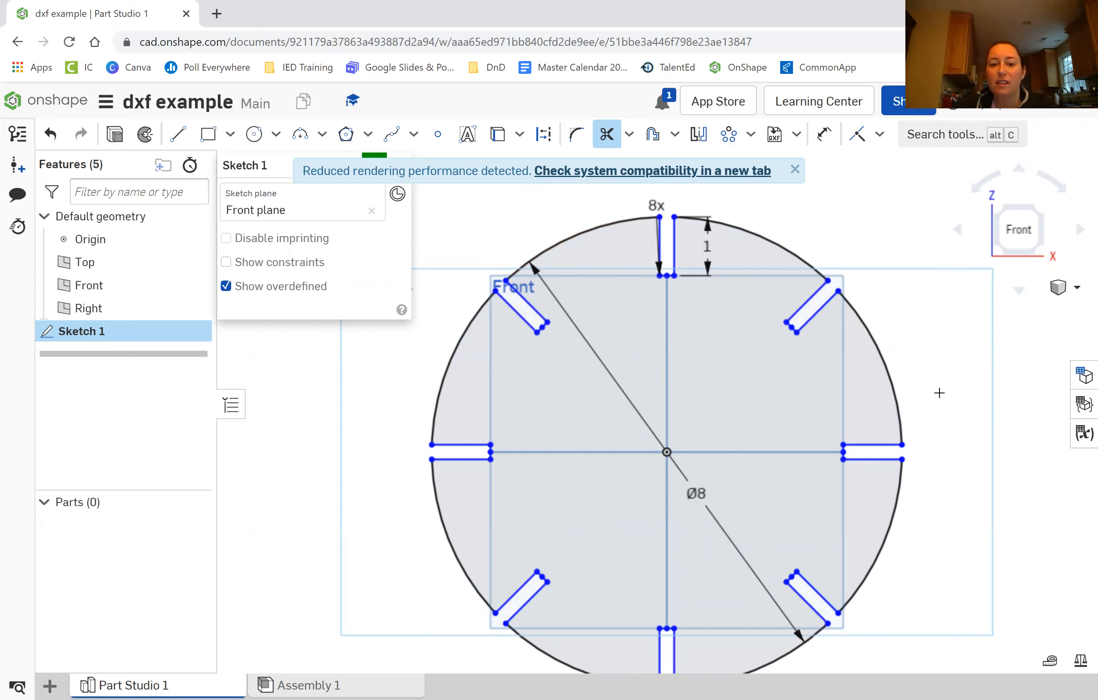
# - Dismiss the rendering performance notice and finish the trimmed sketch
pyautogui.press('f')
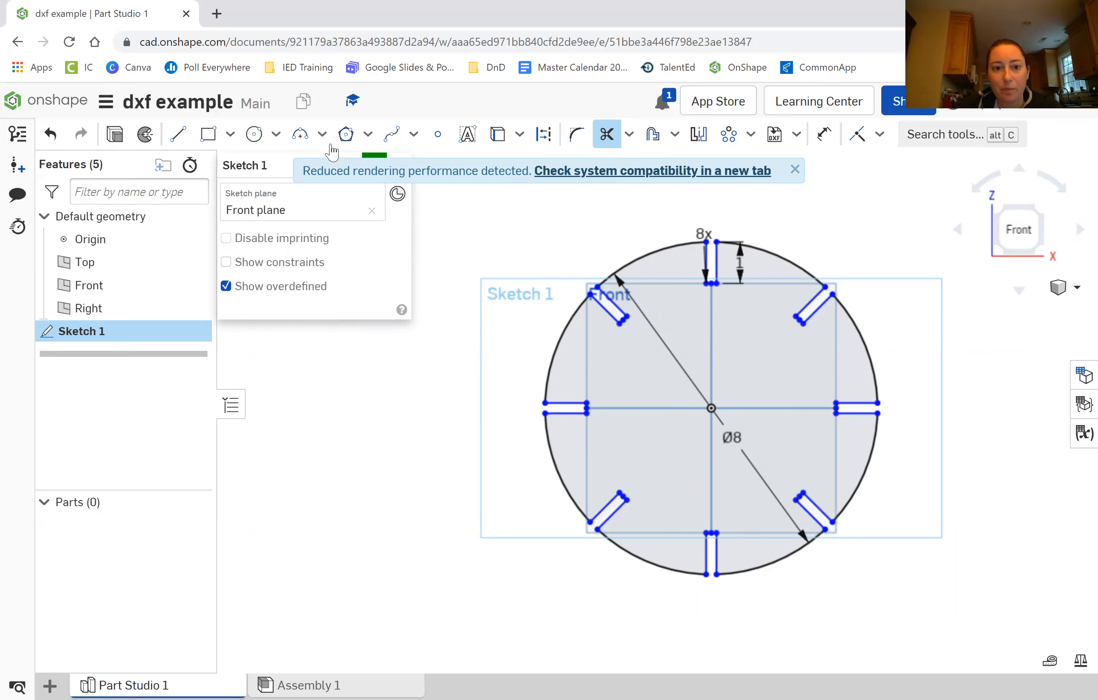
pyautogui.click(795, 169)
pyautogui.click(372, 165)
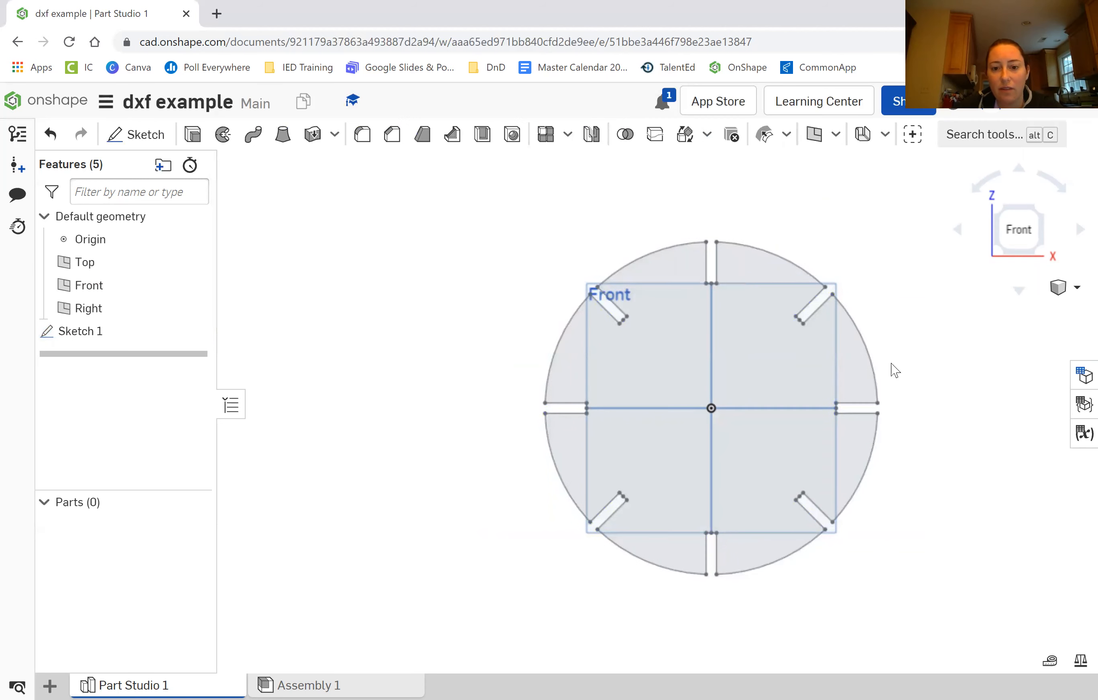
# - Export Sketch 1 as a DXF file named "water wheel" for download
pyautogui.moveTo(978, 390); pyautogui.dragTo(894, 378, button='middle')
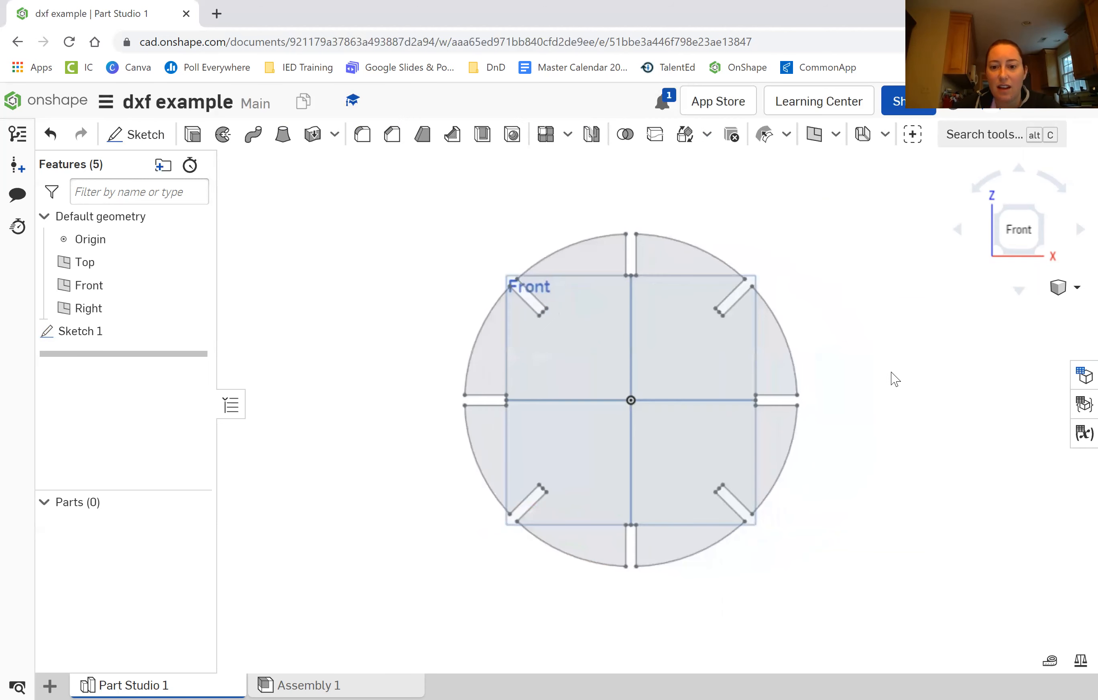
pyautogui.scroll(3, 678, 385)
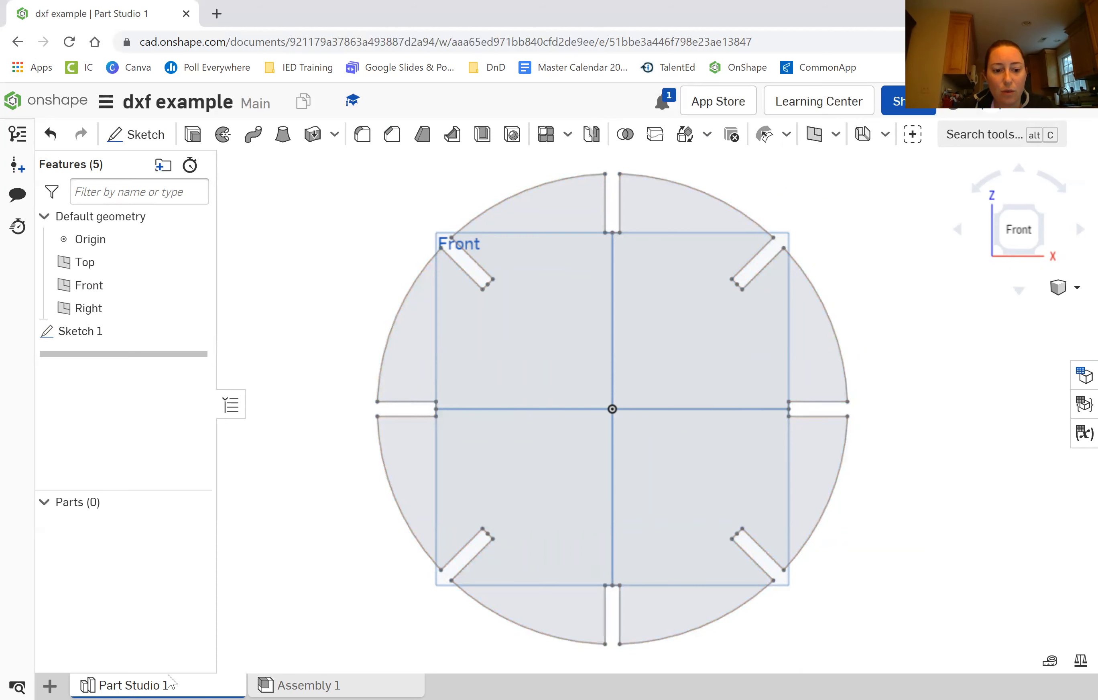
pyautogui.rightClick(413, 355)
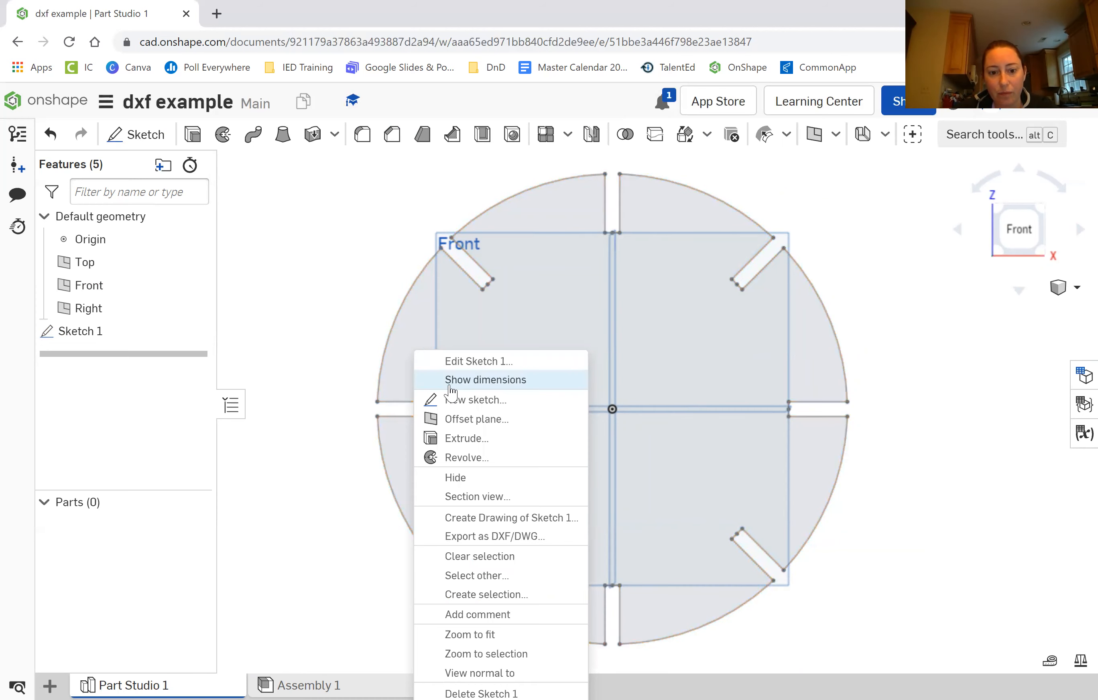
pyautogui.click(485, 537)
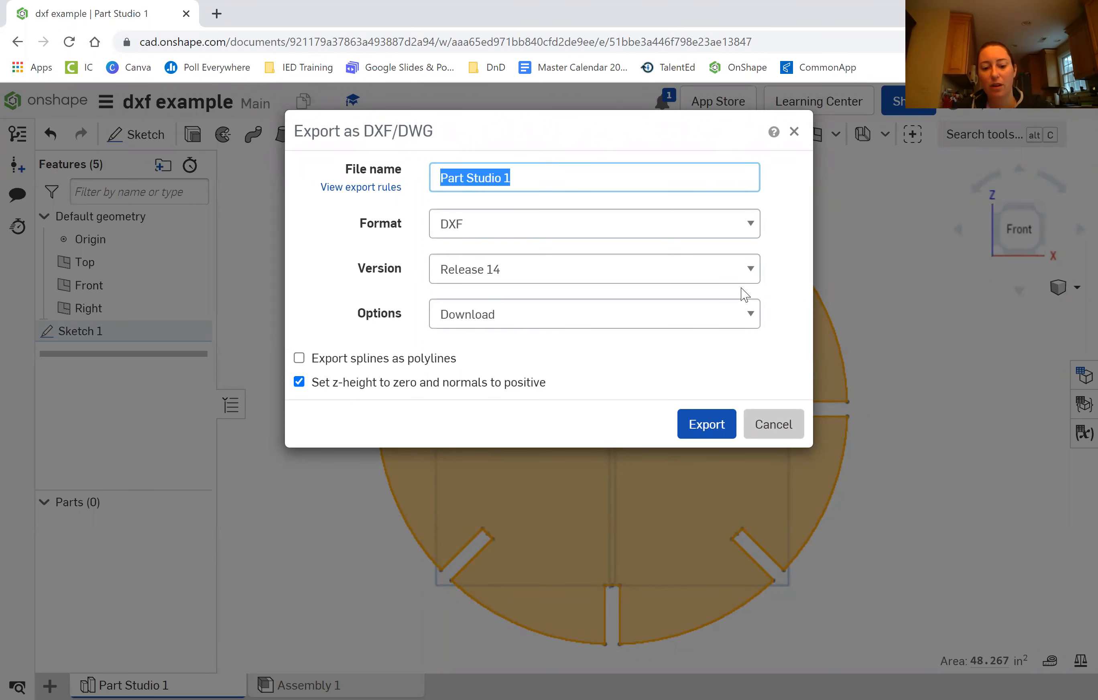
pyautogui.write('water wheel')
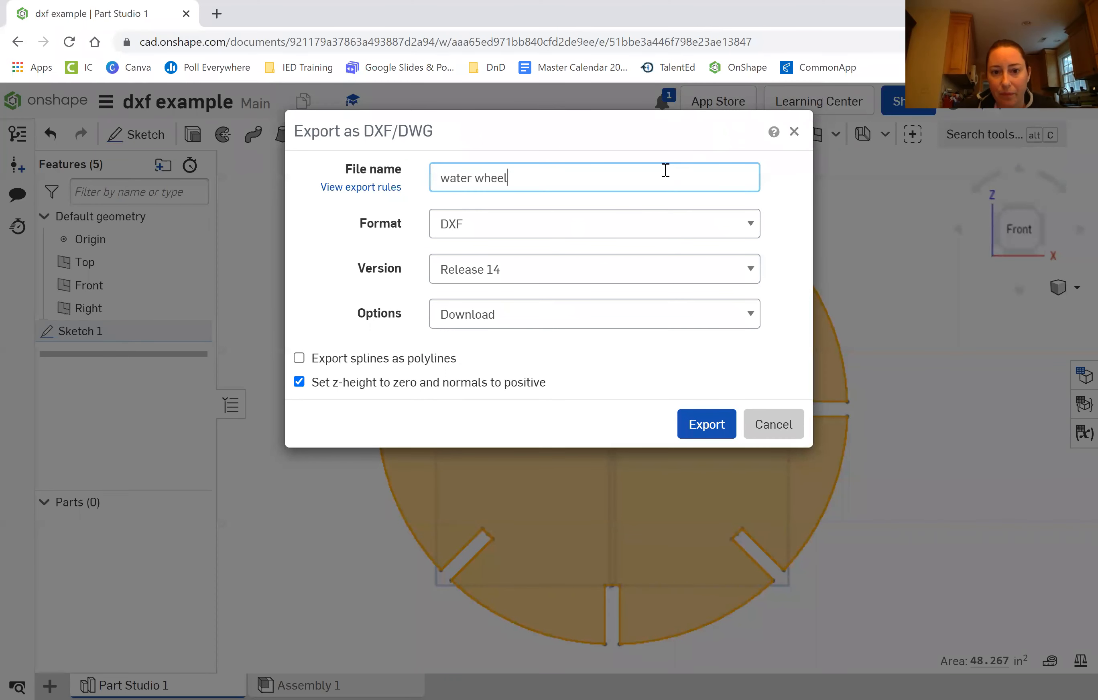
pyautogui.click(675, 247)
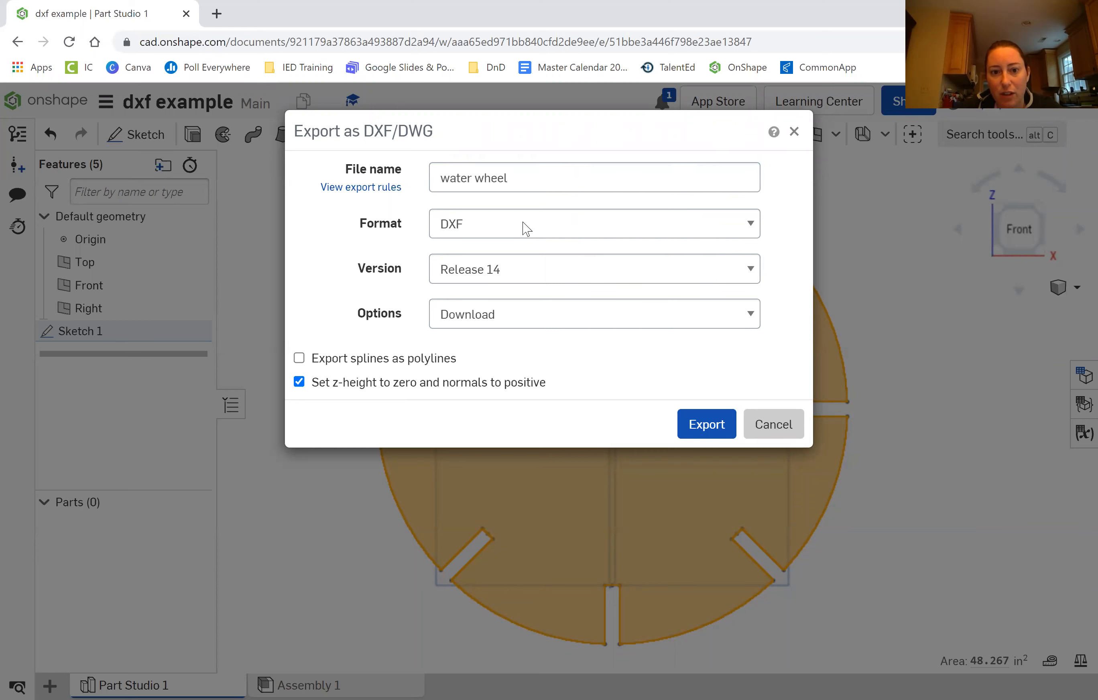
pyautogui.click(525, 228)
pyautogui.click(459, 259)
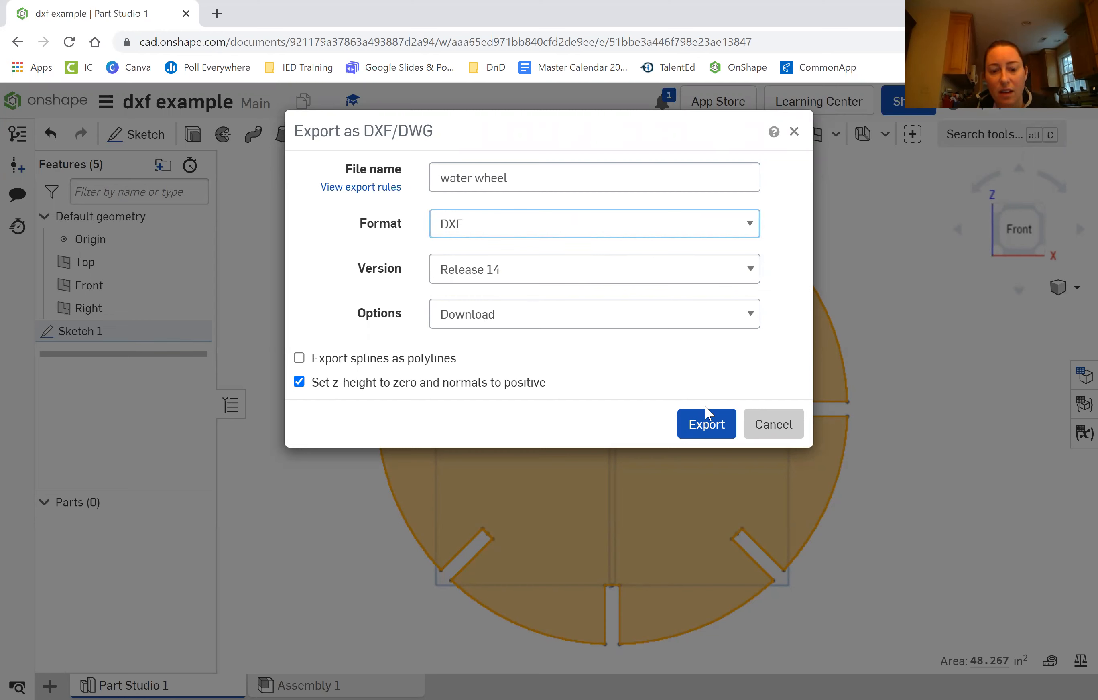
pyautogui.click(709, 426)
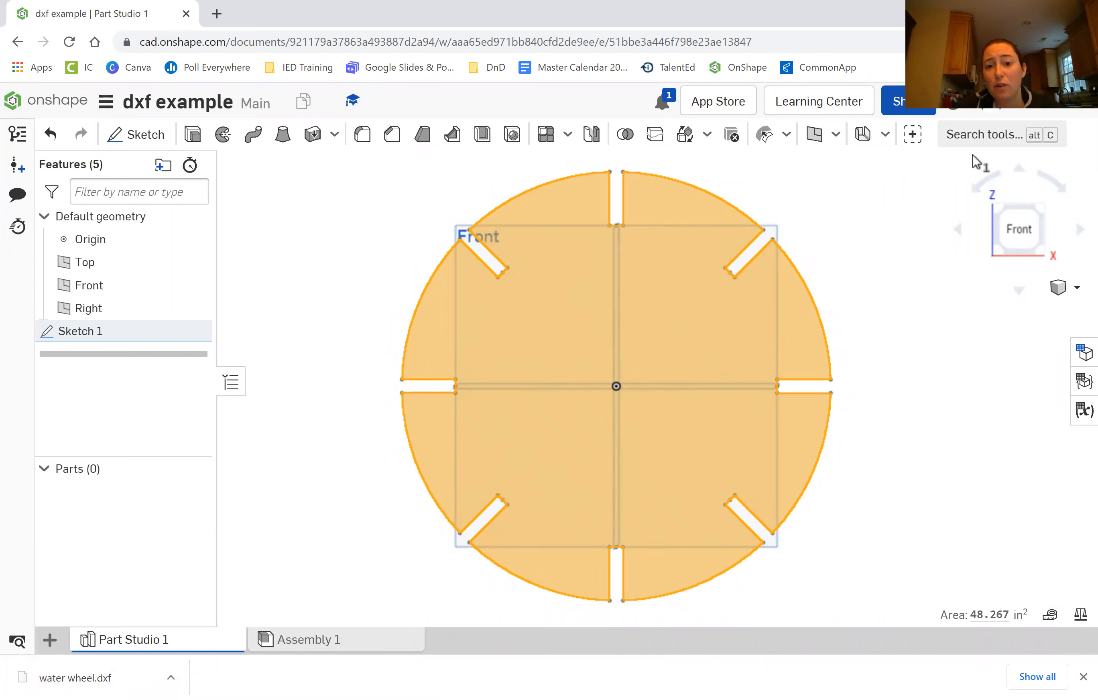
# - Extrude the slotted disc face of Sketch 1 as a new solid with a blind depth of 0.5 in
pyautogui.click(1076, 301)
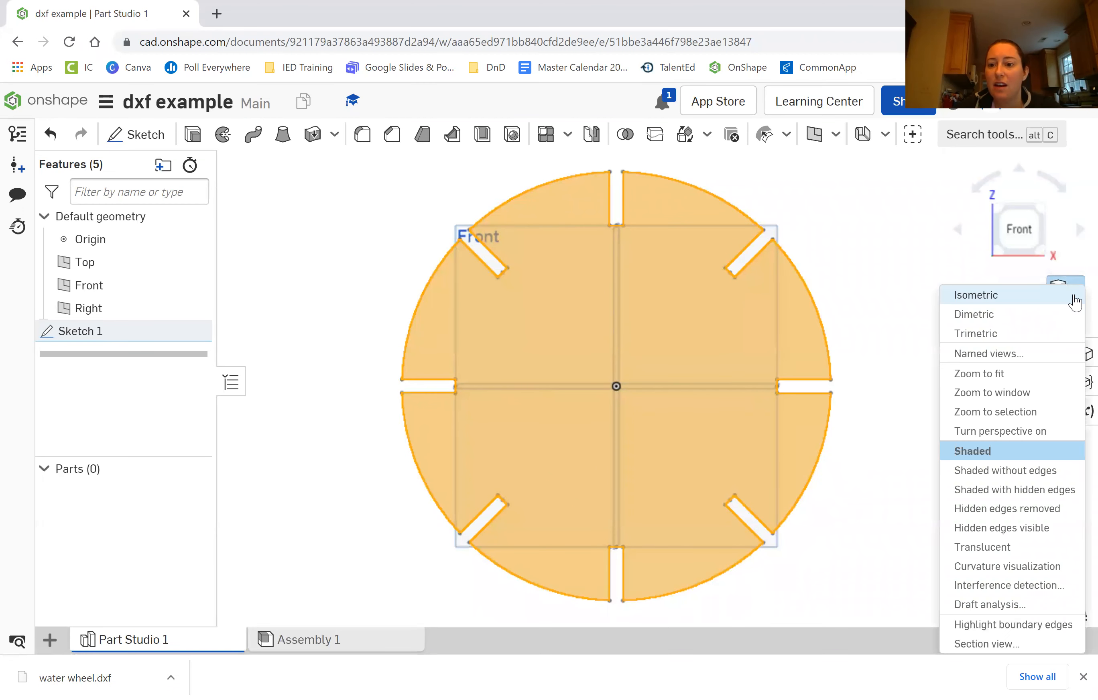
pyautogui.click(1039, 295)
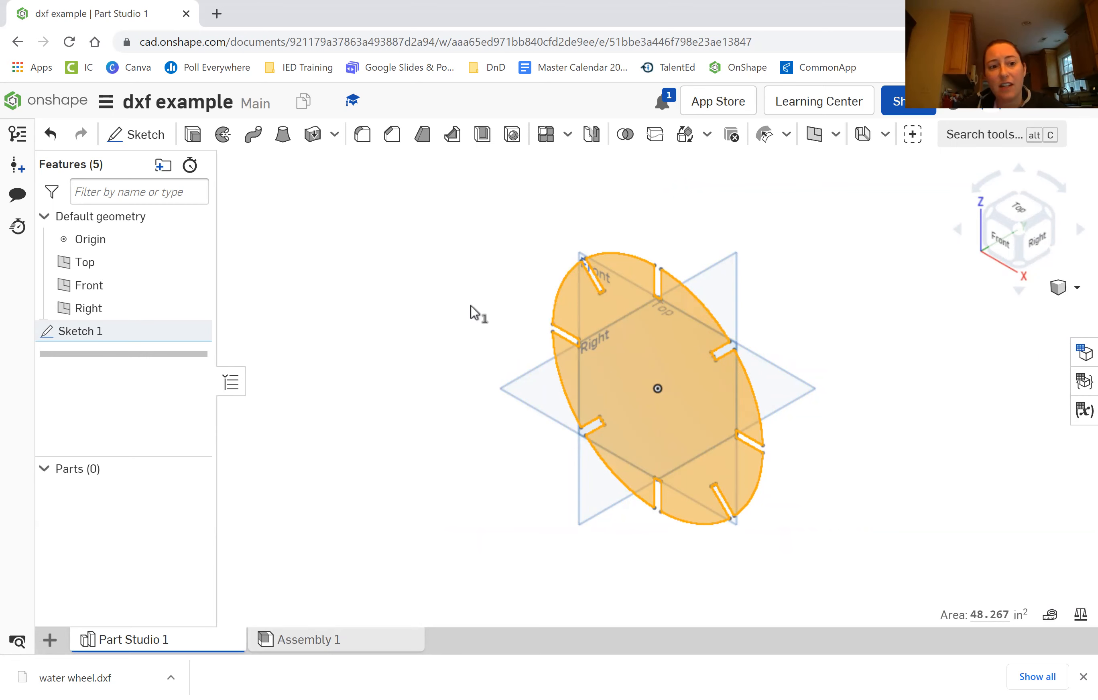
pyautogui.click(194, 136)
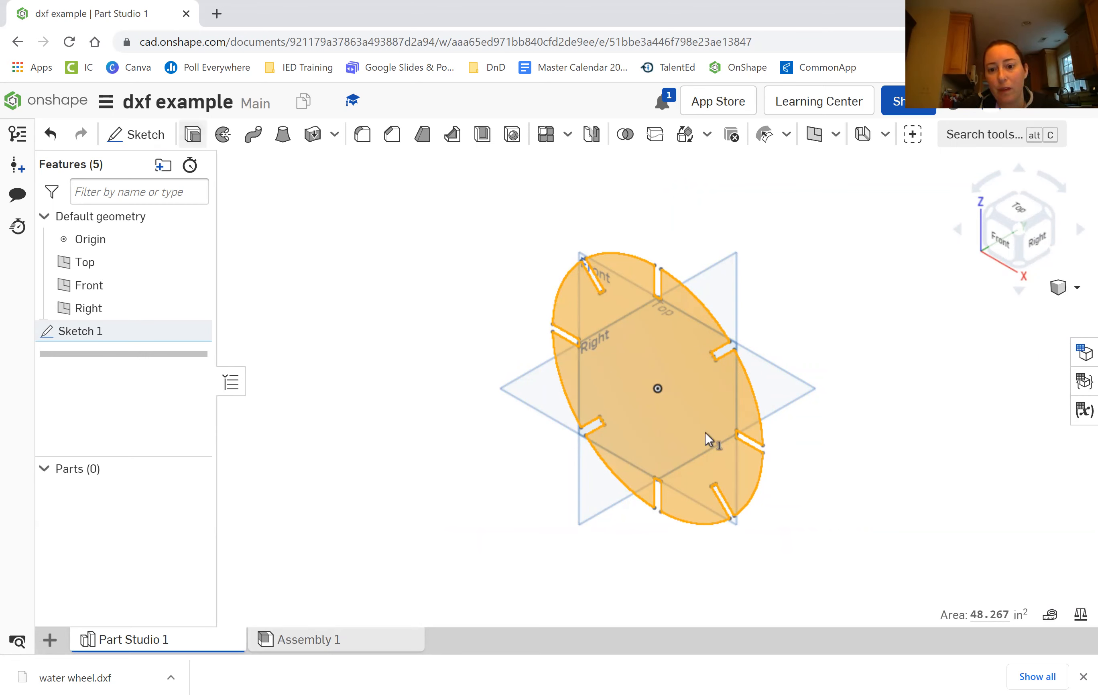
pyautogui.click(374, 306)
pyautogui.write('0.5')
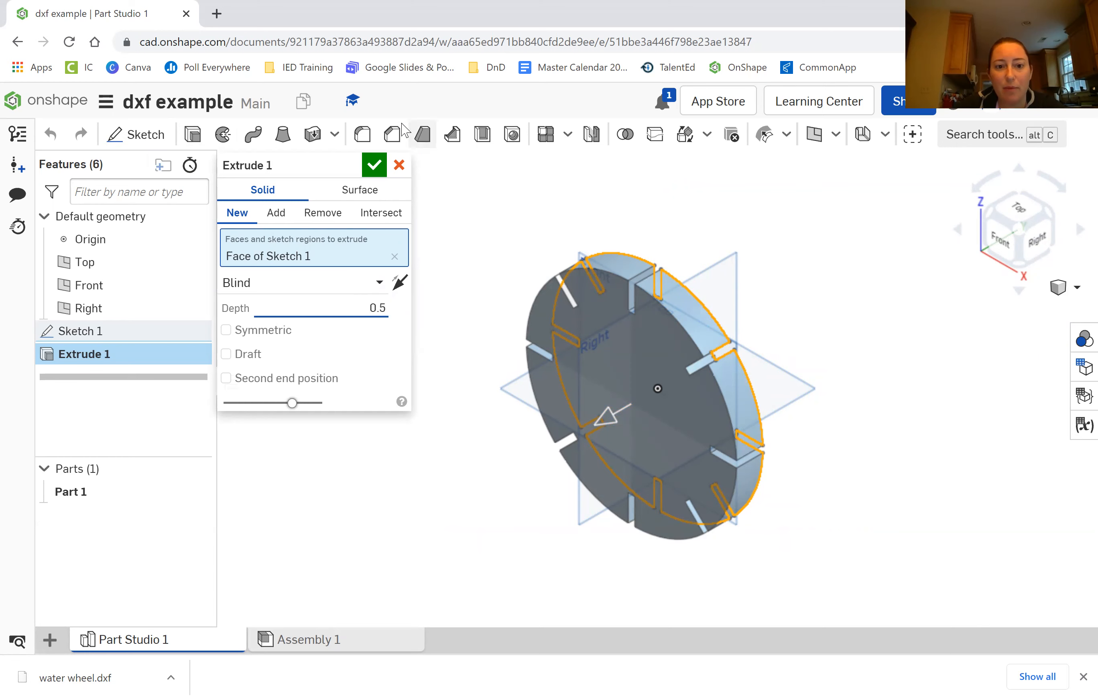
pyautogui.click(374, 175)
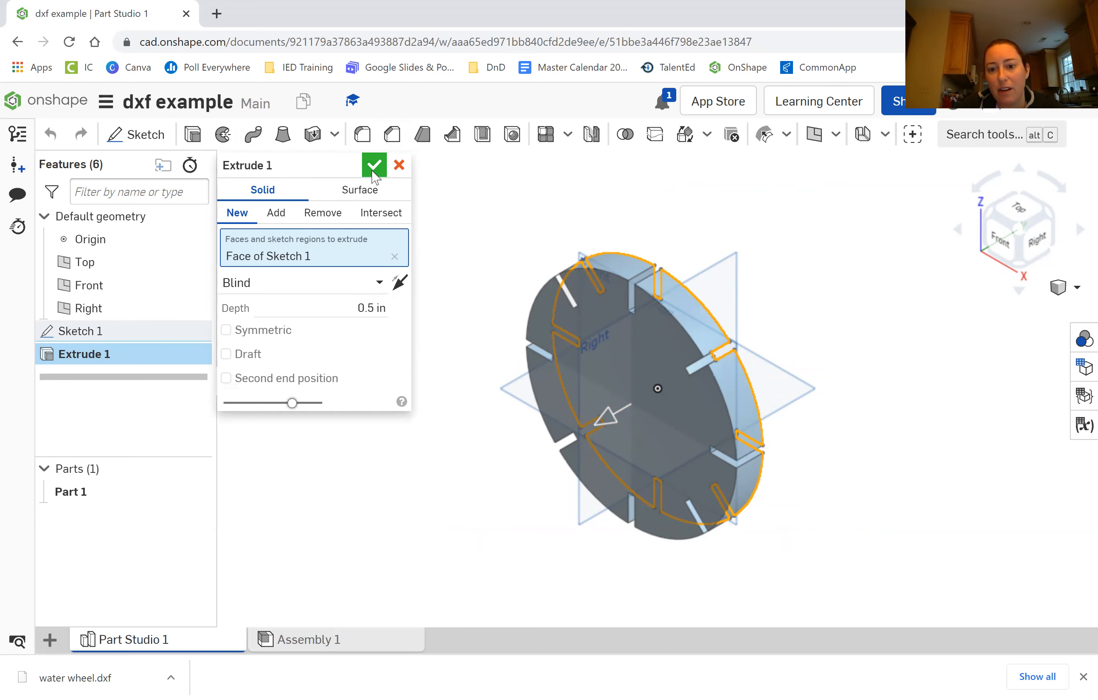
pyautogui.click(1074, 235)
pyautogui.click(1077, 236)
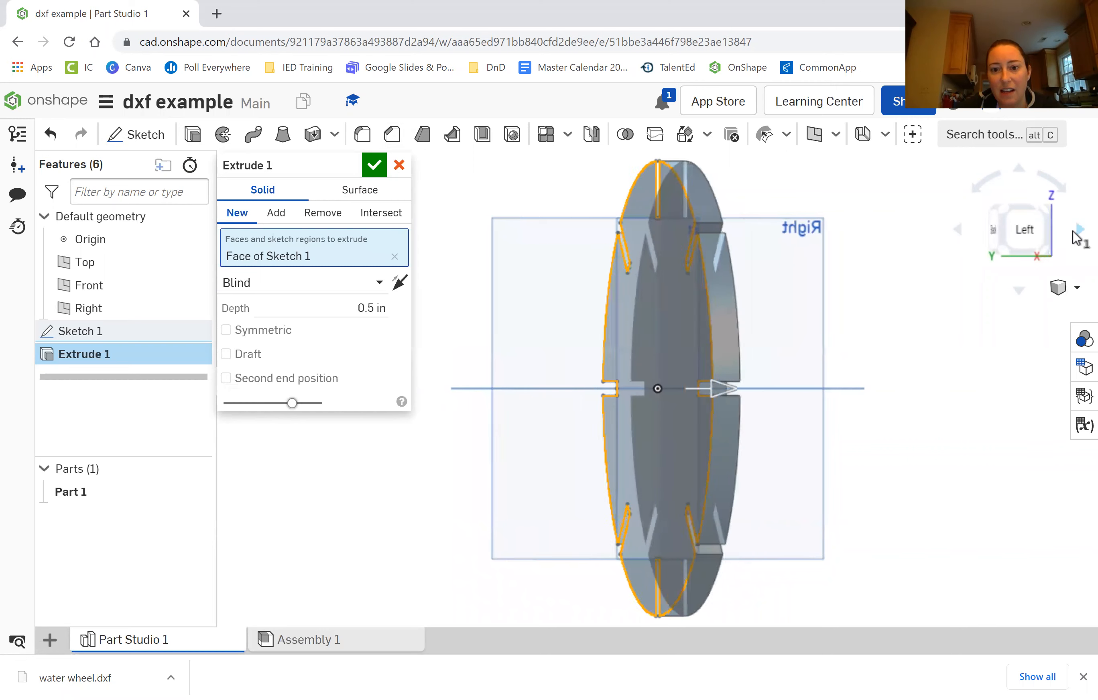
pyautogui.click(1061, 287)
pyautogui.click(1011, 317)
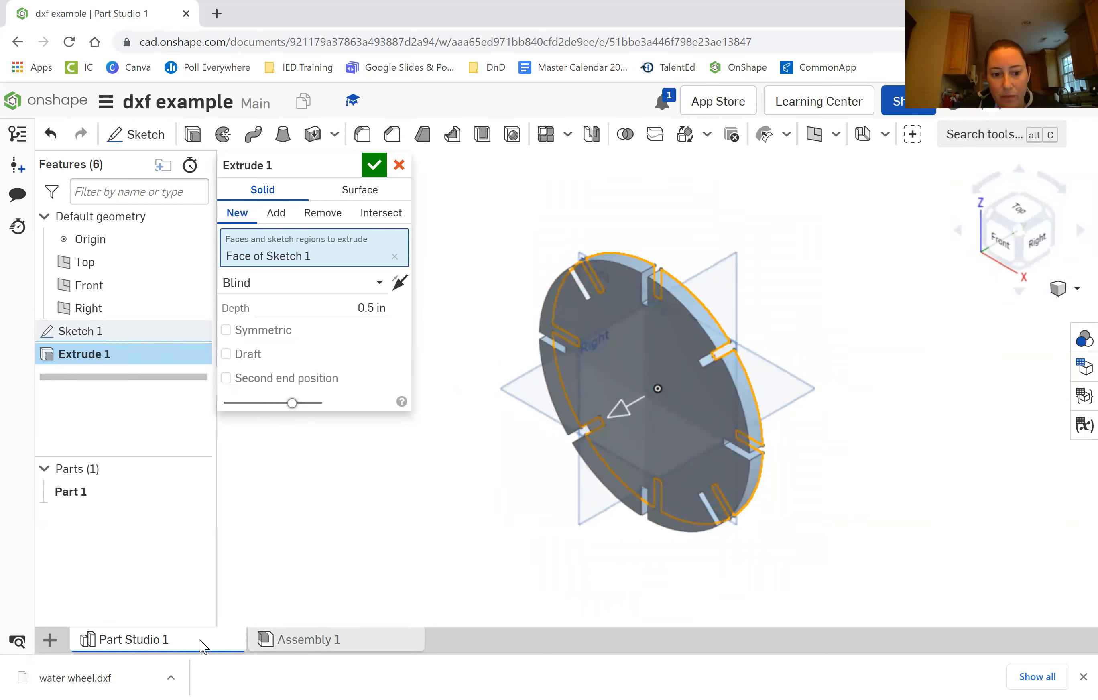
pyautogui.rightClick(651, 426)
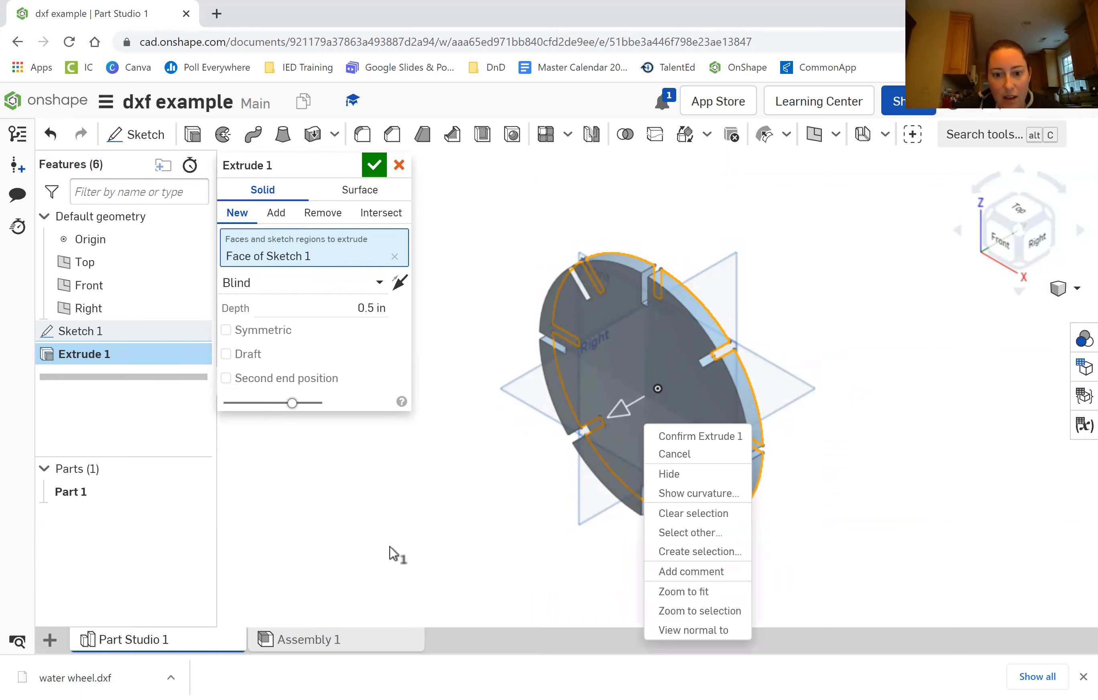
pyautogui.click(147, 642)
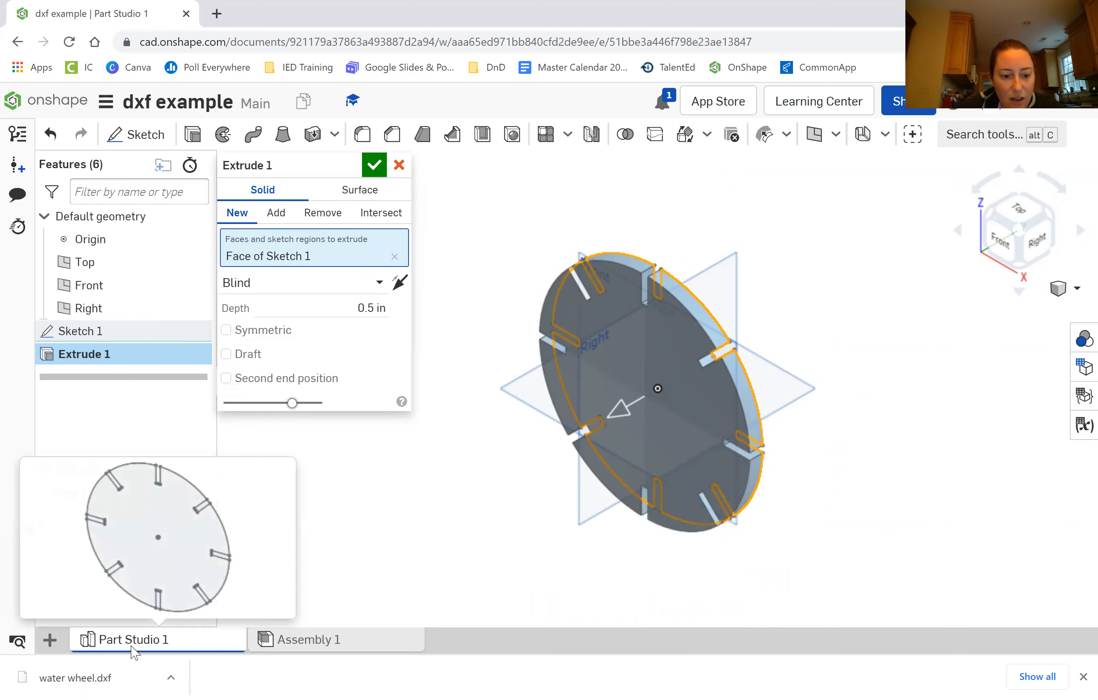
pyautogui.rightClick(129, 641)
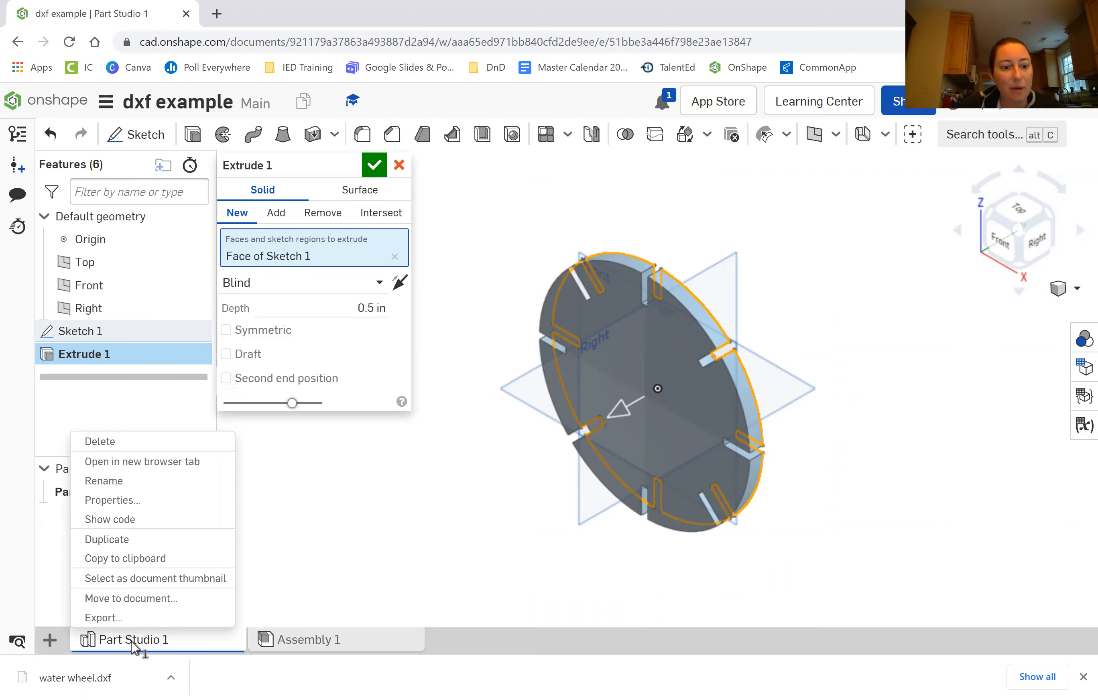
pyautogui.click(105, 619)
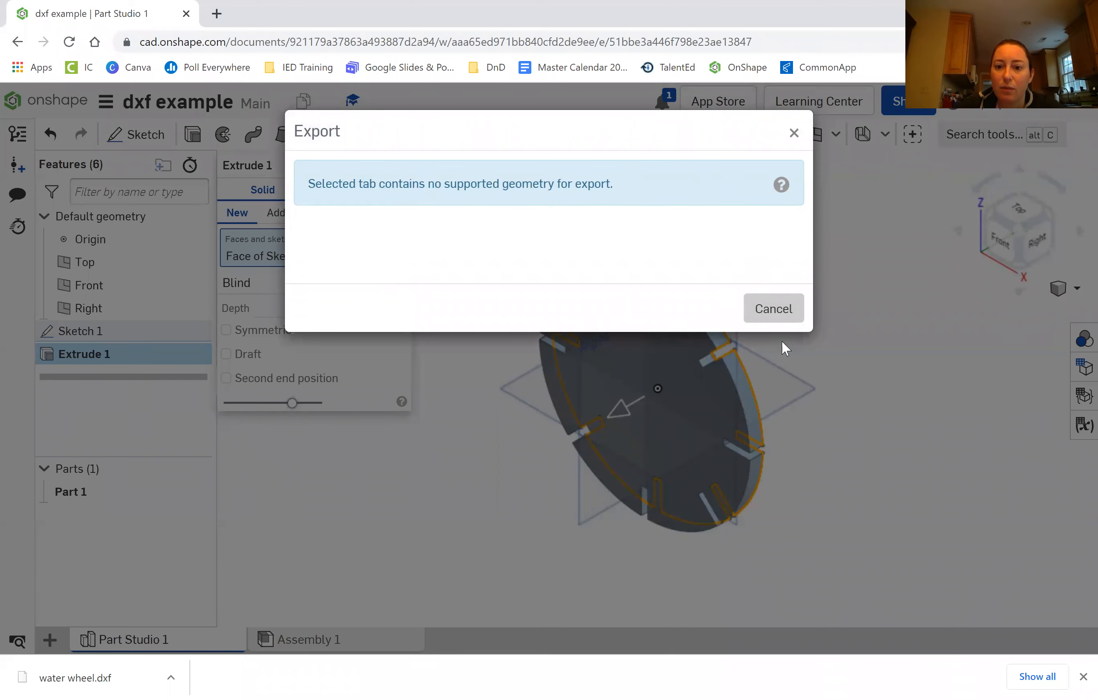
pyautogui.click(777, 310)
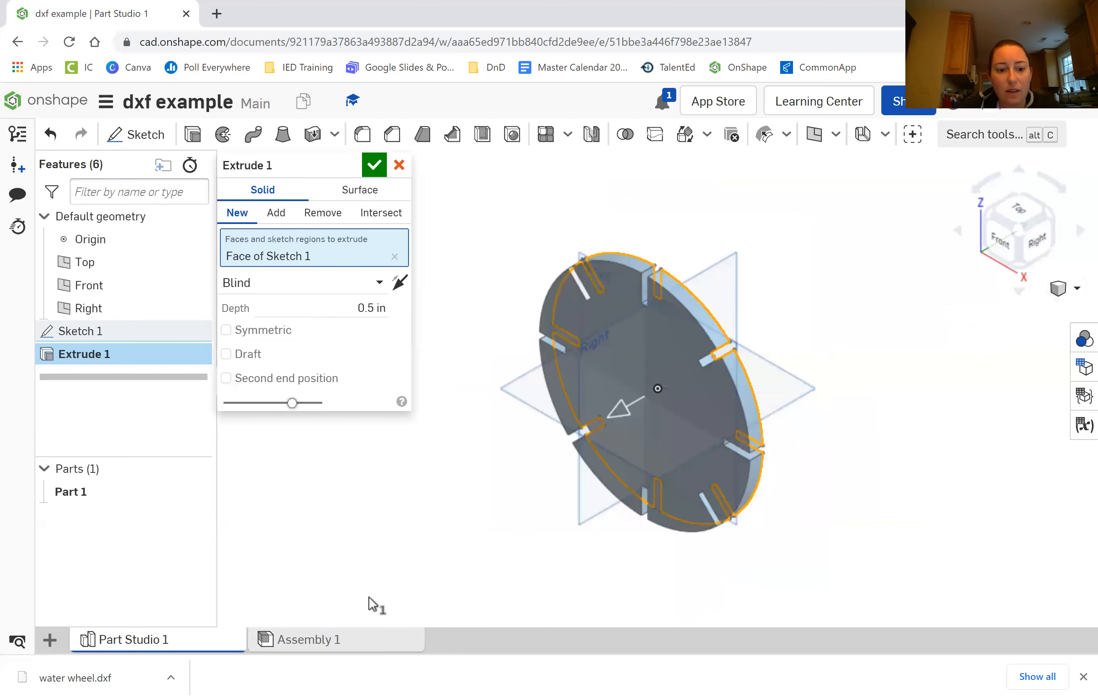
# - Accept the disc extrusion and export Part Studio 1 as an STL file named "water wheel" in millimeters
pyautogui.click(374, 164)
pyautogui.rightClick(157, 643)
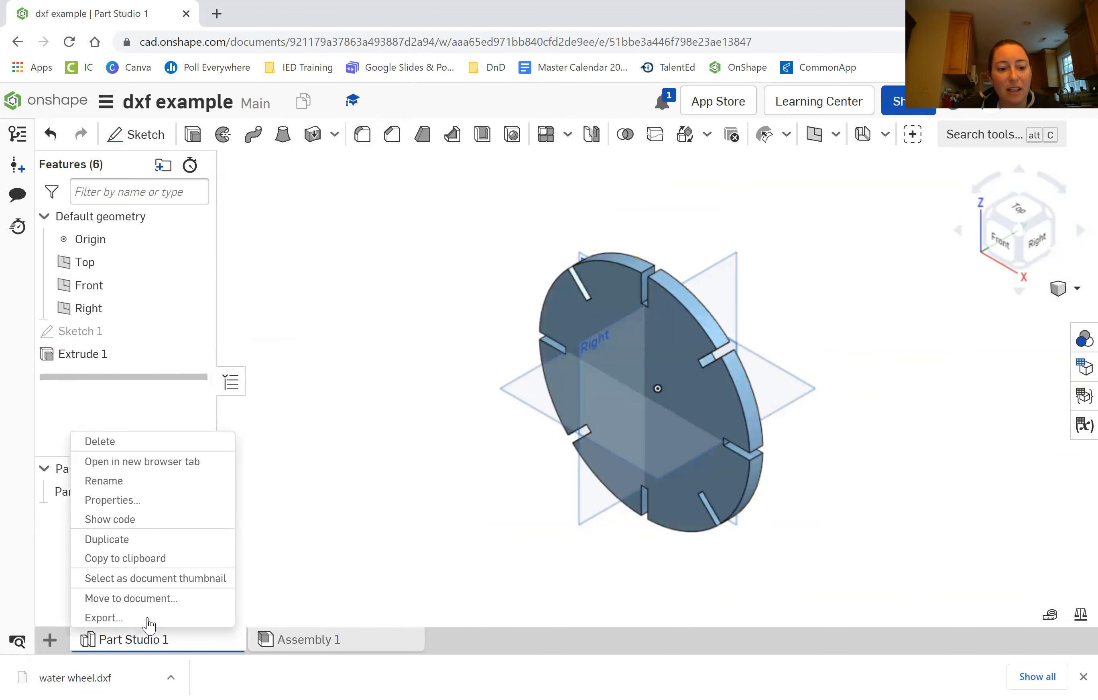
pyautogui.click(144, 622)
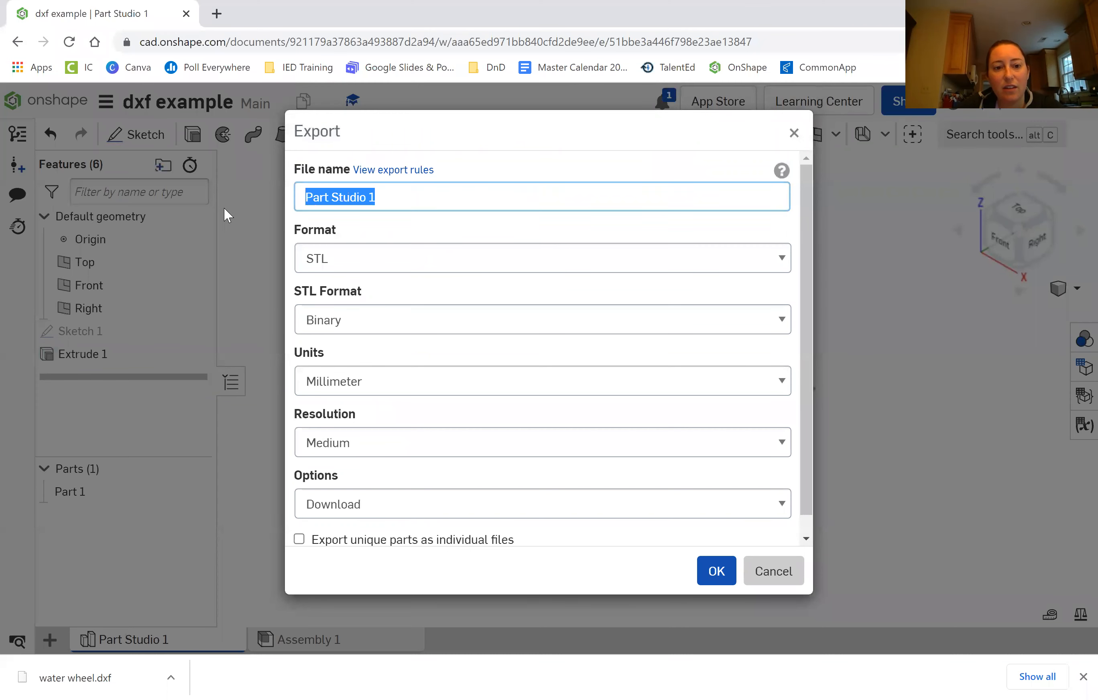
pyautogui.write('water wheel')
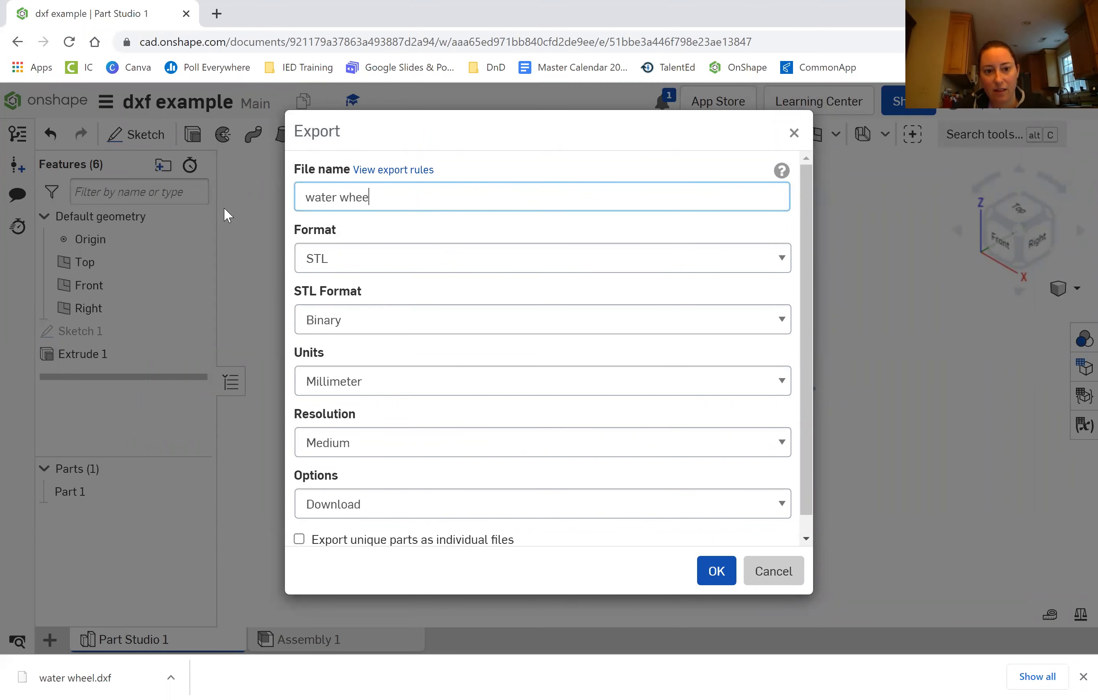
pyautogui.click(410, 265)
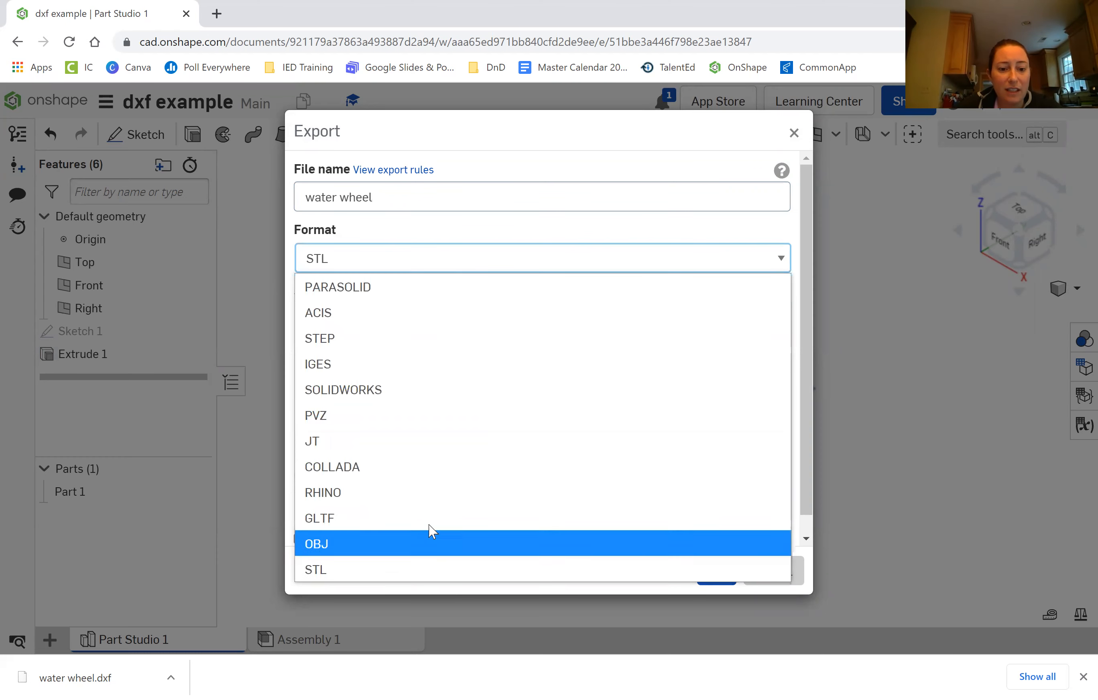
pyautogui.click(500, 569)
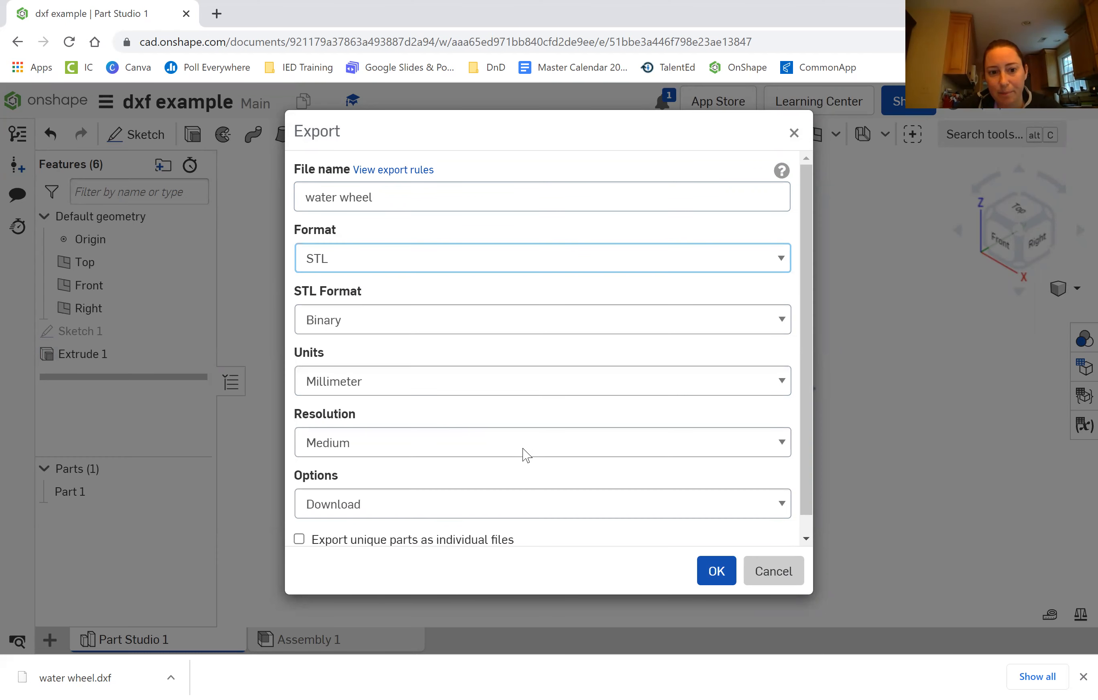
pyautogui.click(499, 381)
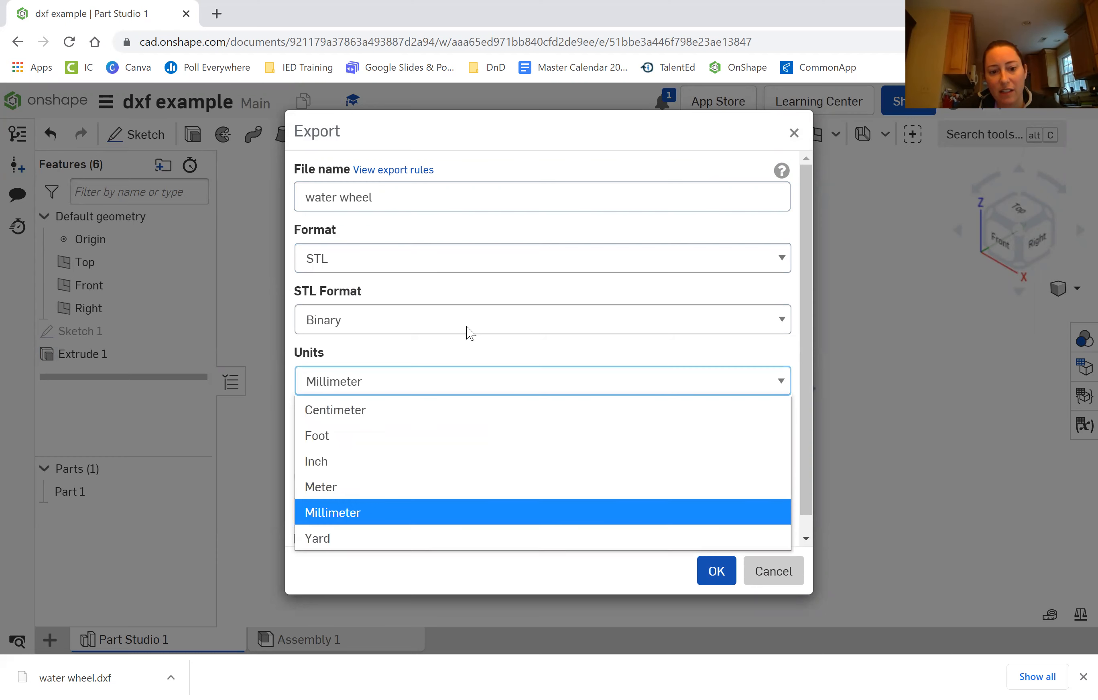
pyautogui.click(394, 286)
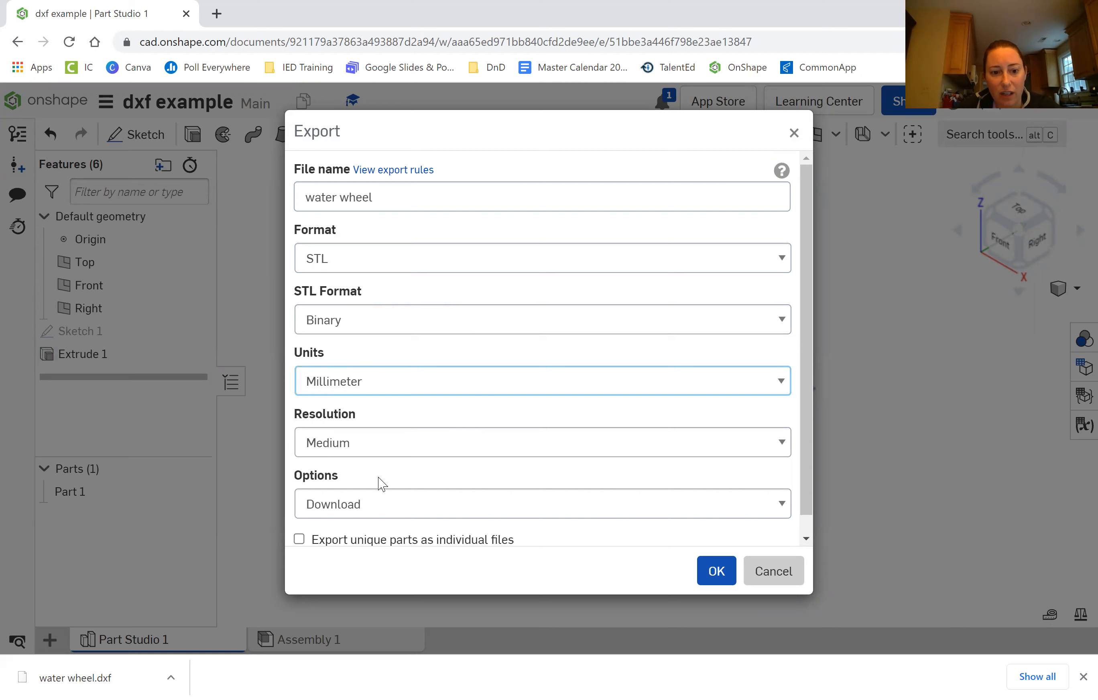
pyautogui.scroll(-1, 479, 449)
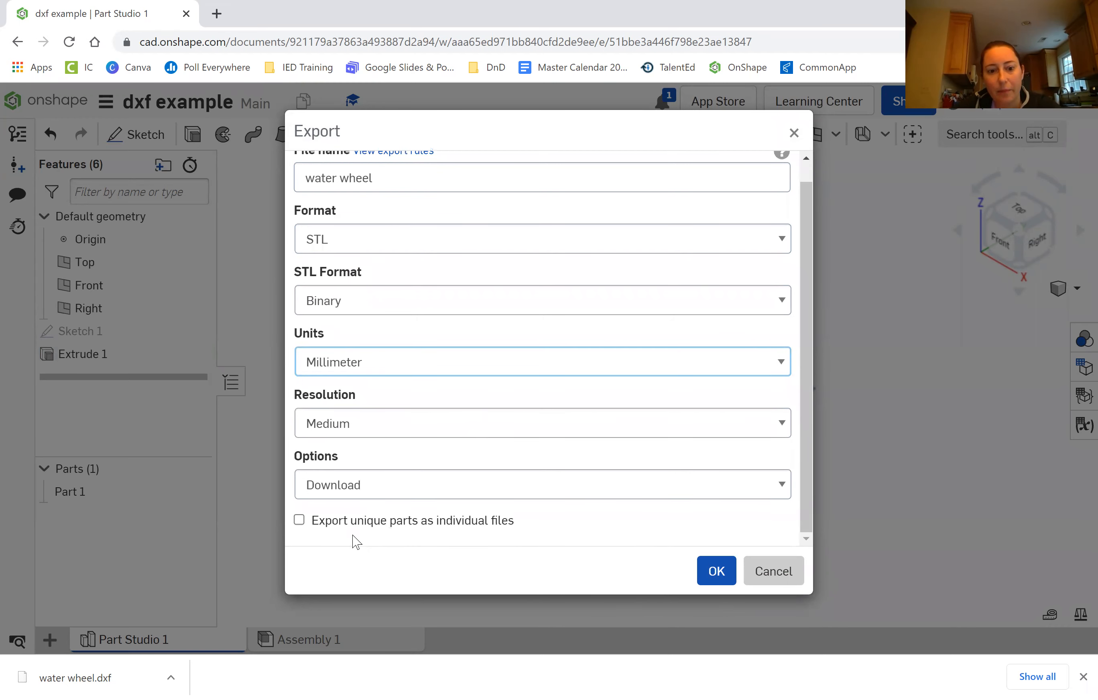
pyautogui.click(716, 570)
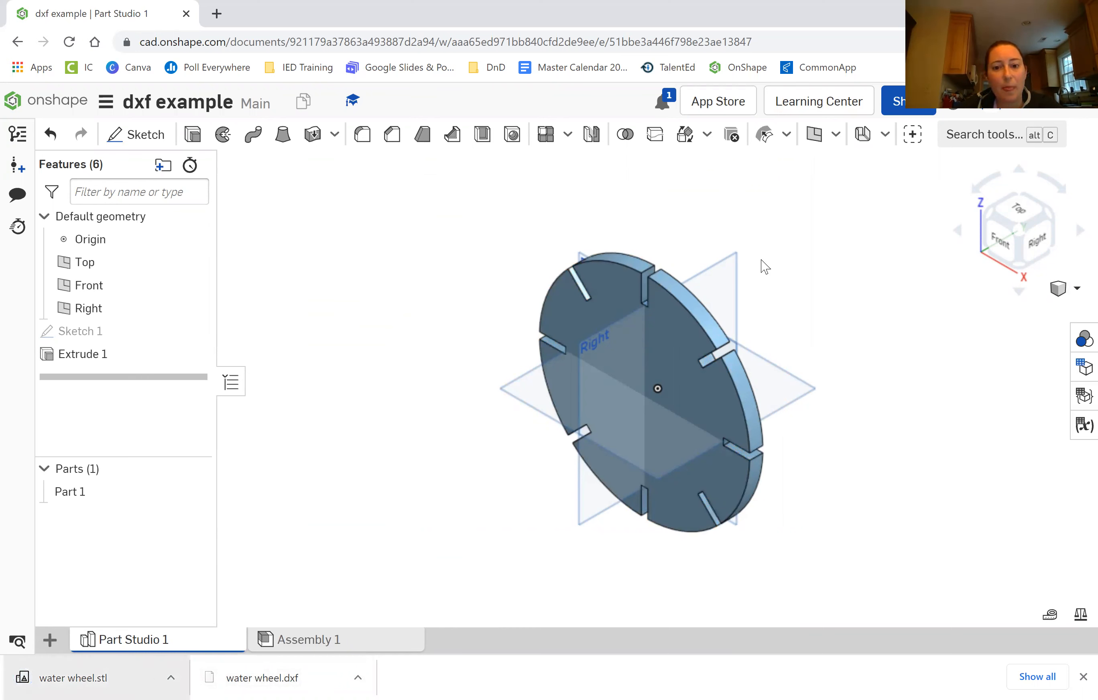
pyautogui.click(987, 251)
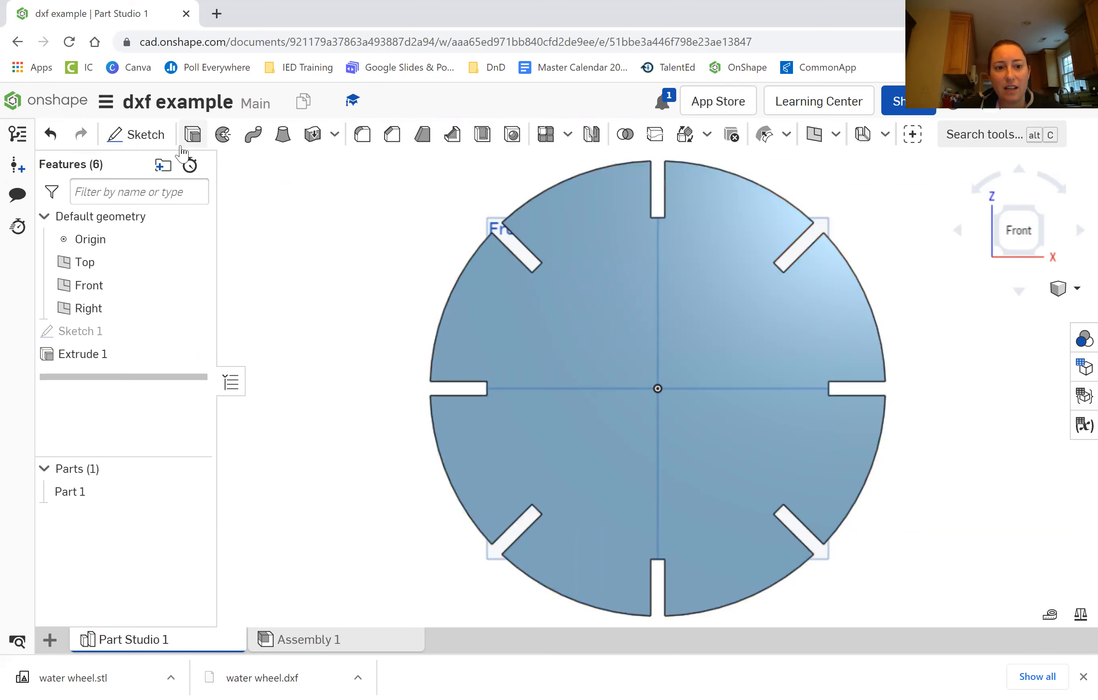
pyautogui.click(137, 145)
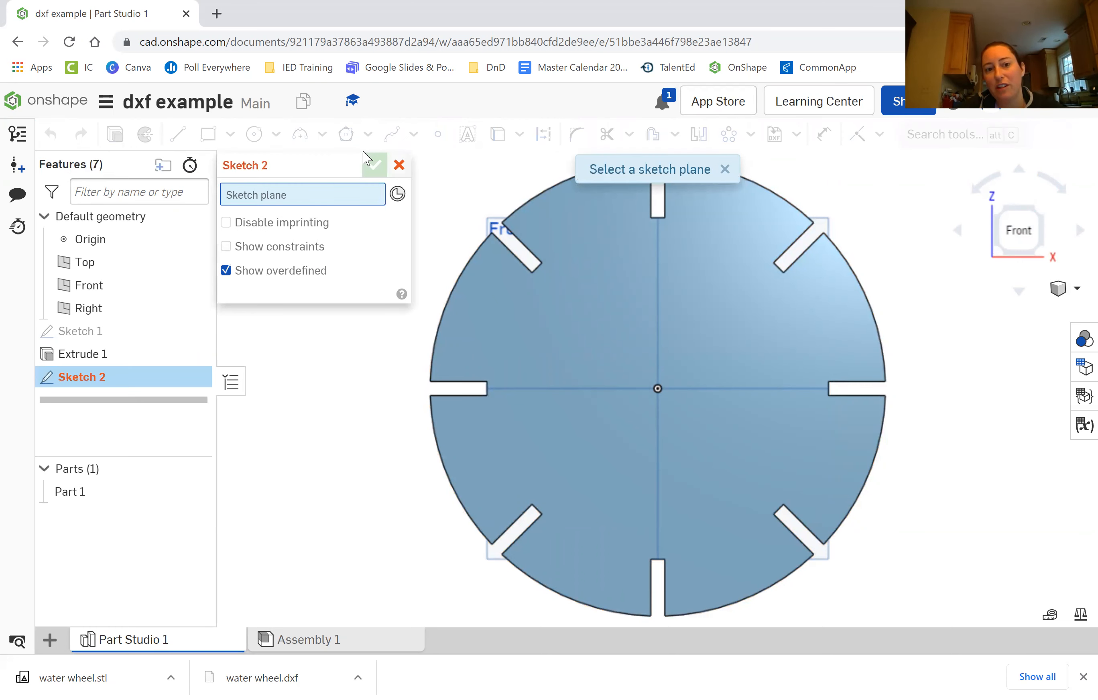
pyautogui.click(398, 165)
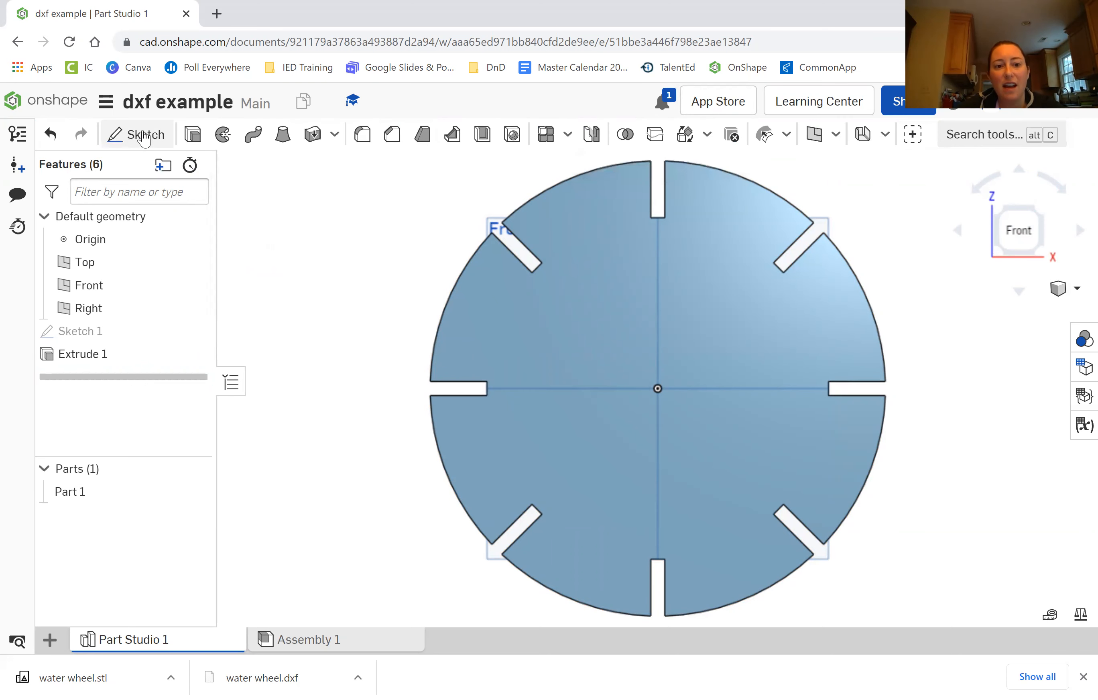